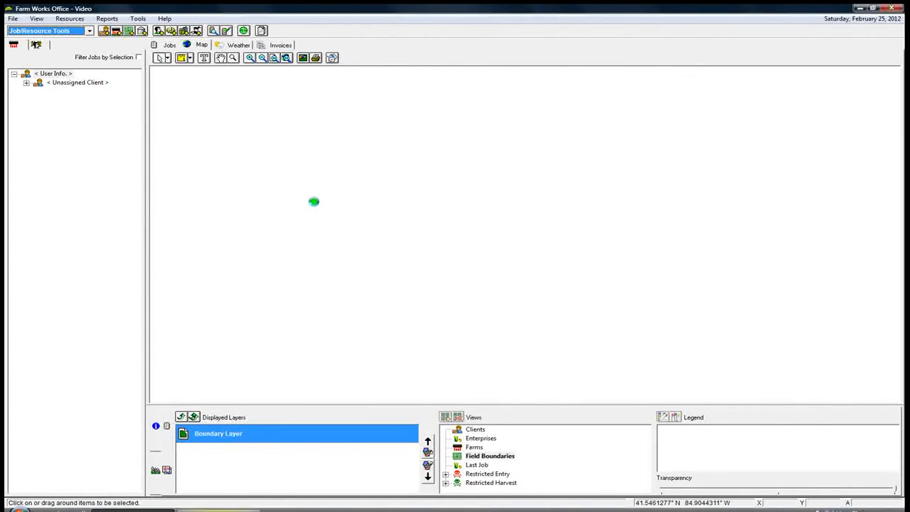
Start reading job data with Trimble FMX Display's All Data - Memory Drive as the source and F:\ as the file path.
left_click(218, 509)
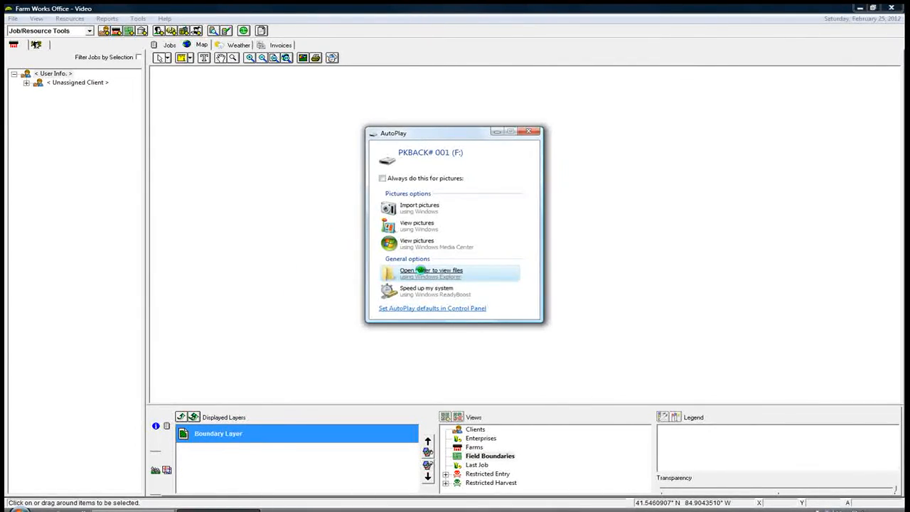
left_click(495, 131)
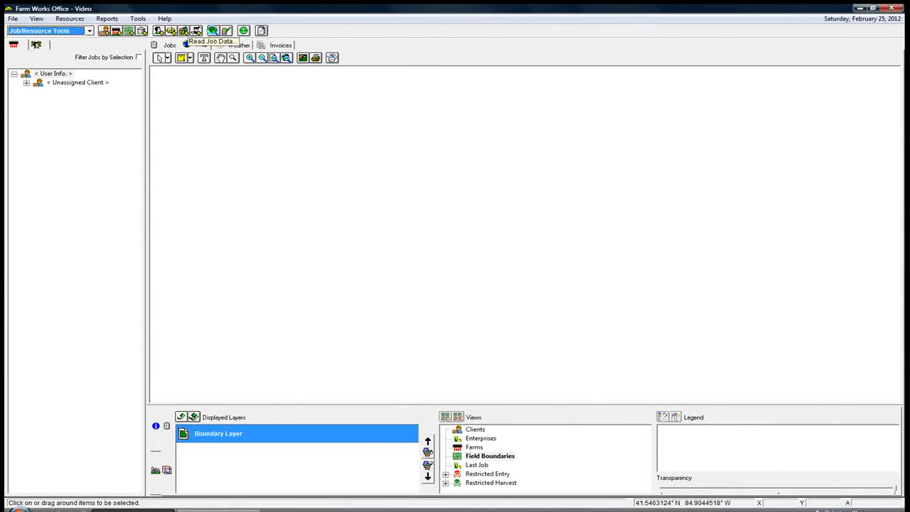
left_click(213, 31)
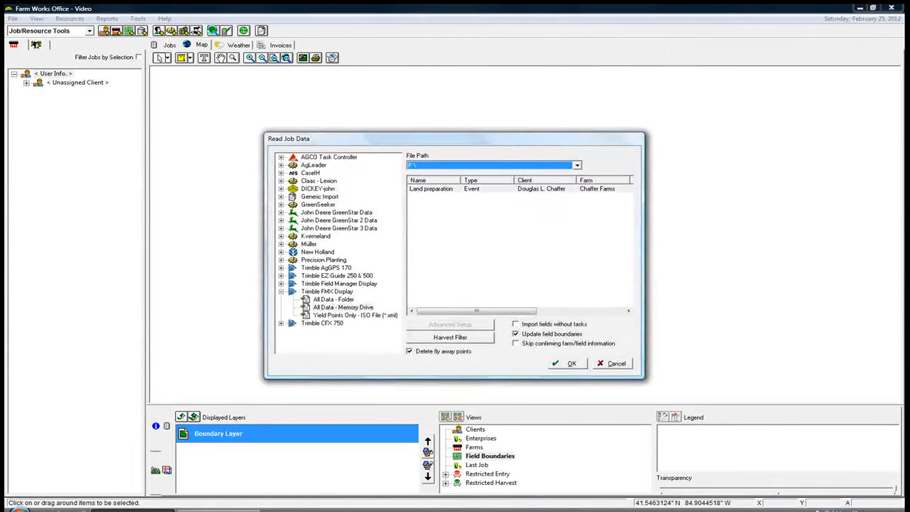
left_click_drag(413, 138, 387, 104)
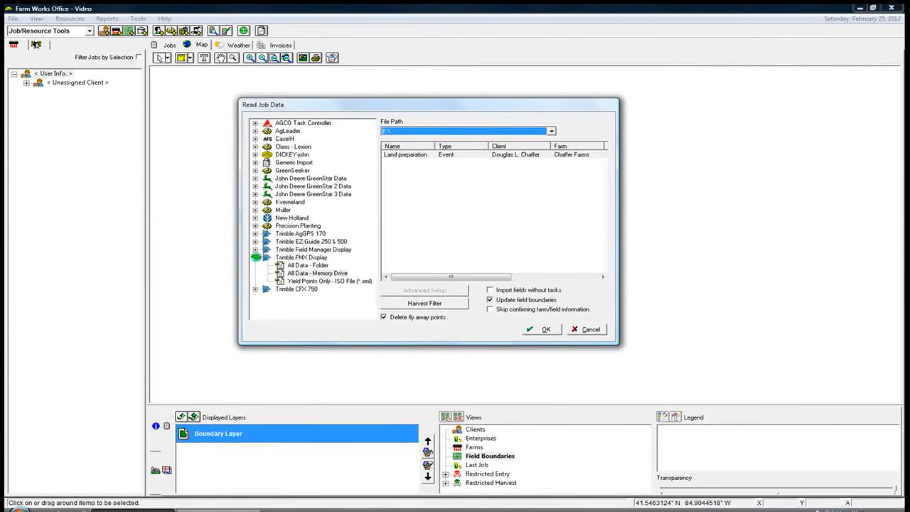
left_click(256, 257)
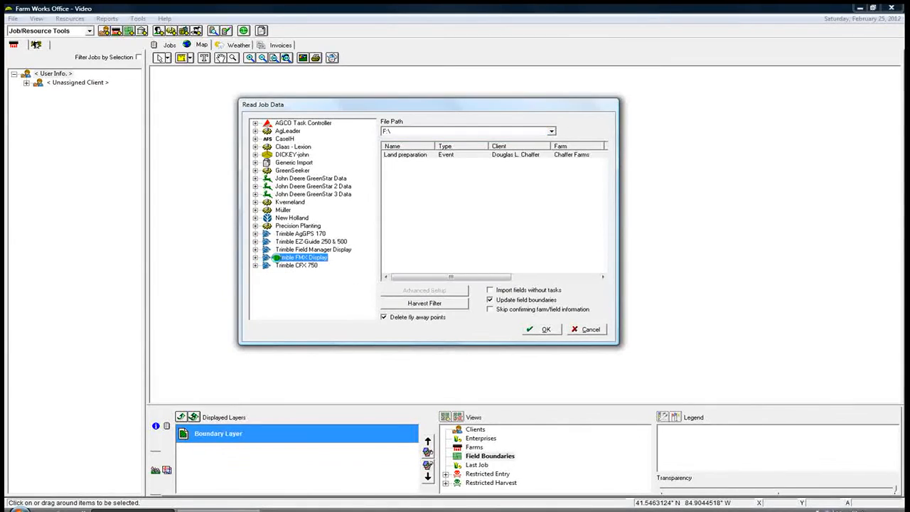
left_click(255, 257)
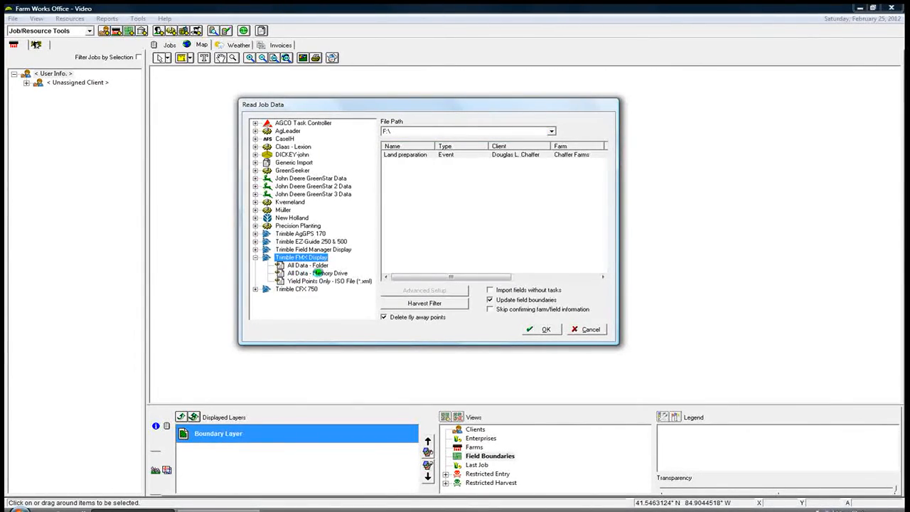
left_click(316, 273)
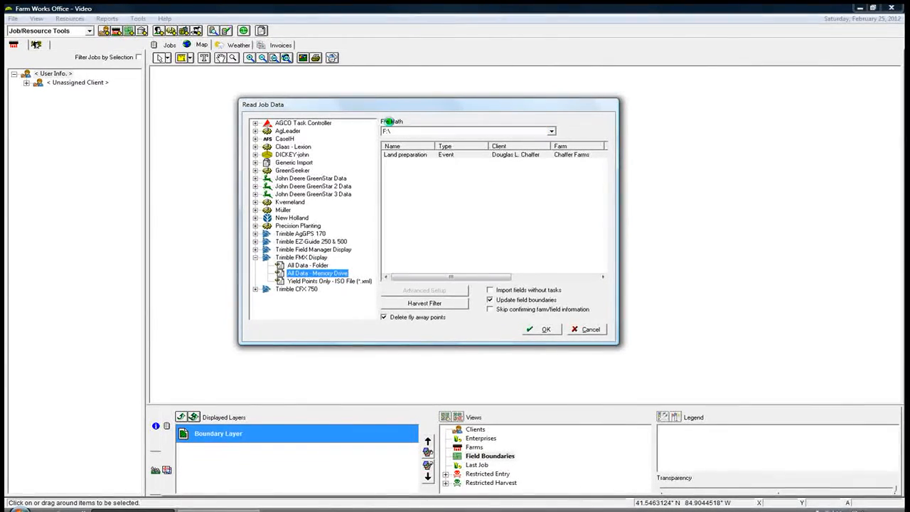
left_click(553, 132)
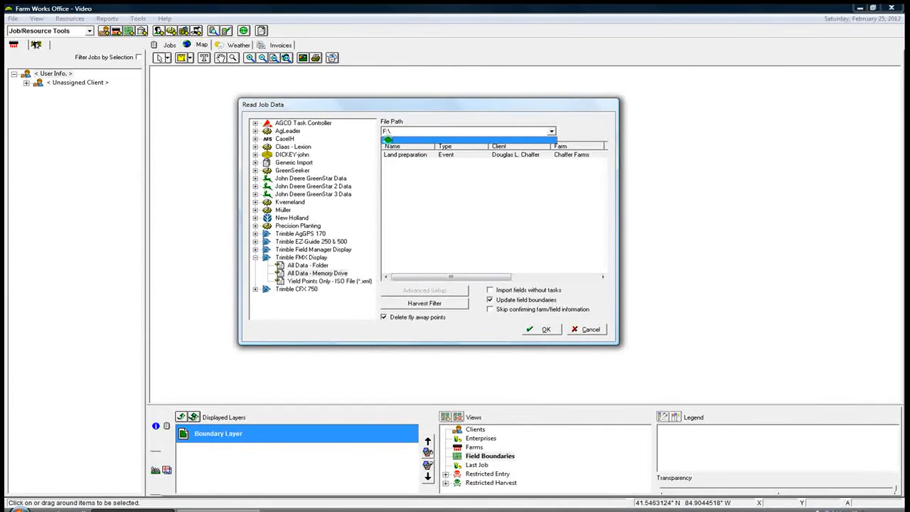
left_click(388, 140)
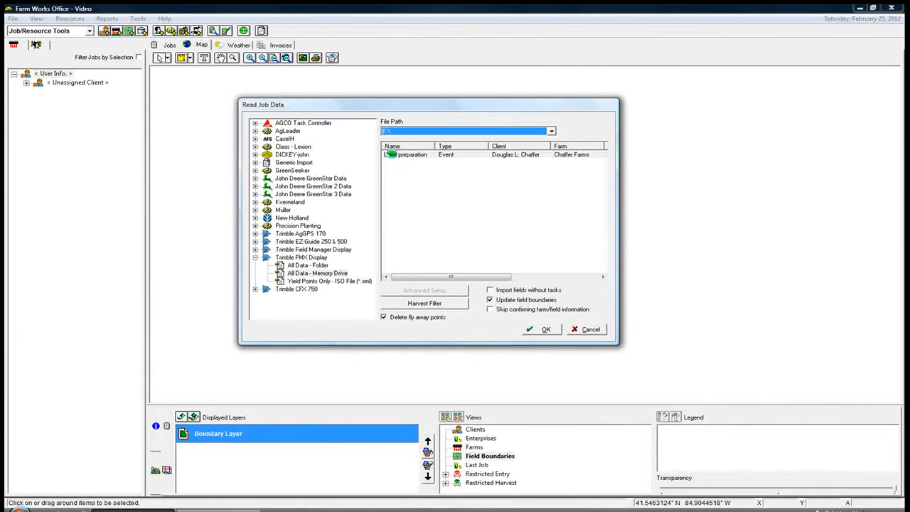
Import the Land preparation event from the memory drive with the existing import options.
left_click(420, 154)
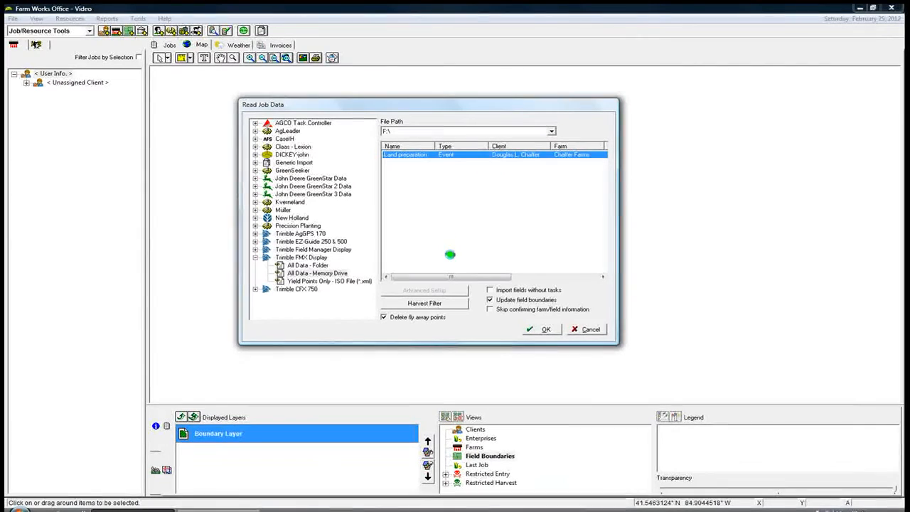
left_click_drag(449, 276, 400, 276)
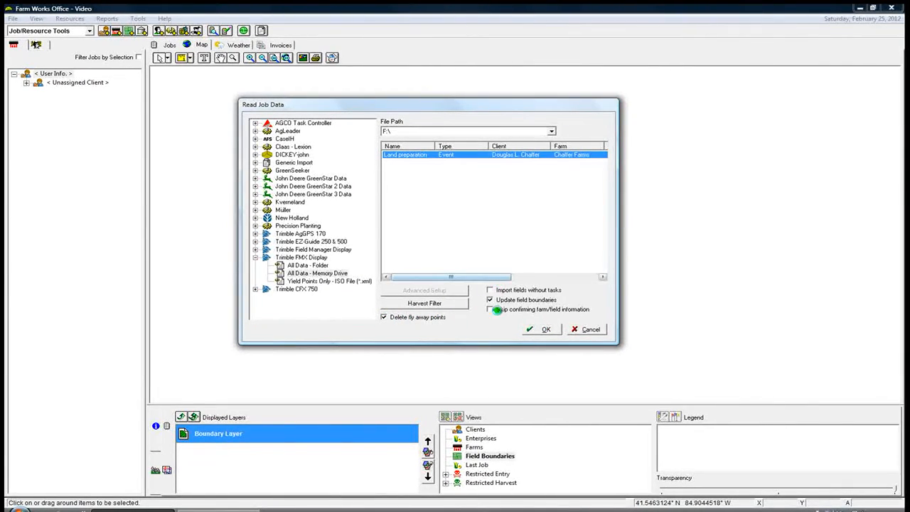
left_click(543, 329)
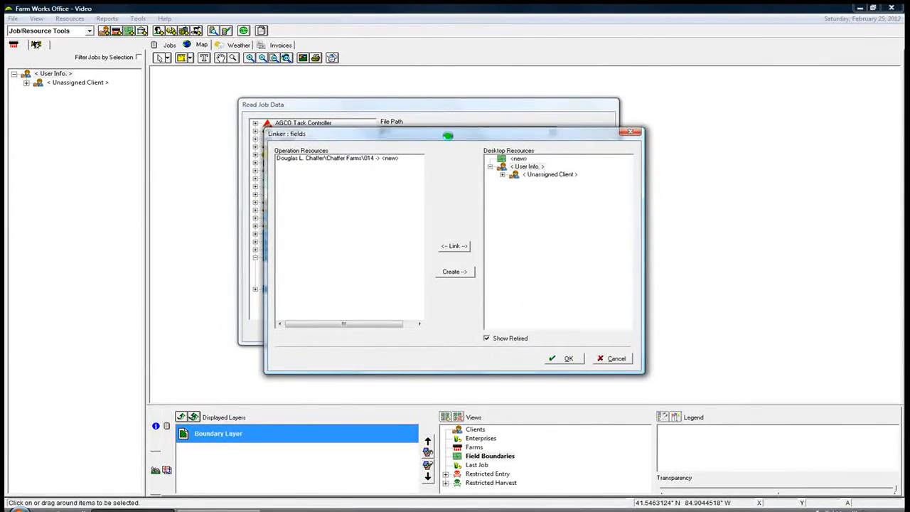
Create the client and farm records for the unlinked operation resource 014 in the field linker.
left_click_drag(447, 135, 438, 125)
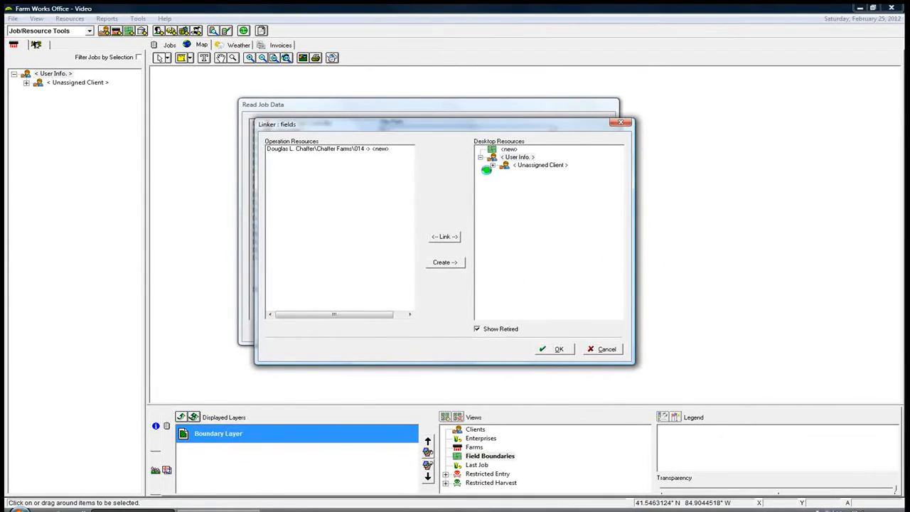
left_click(301, 149)
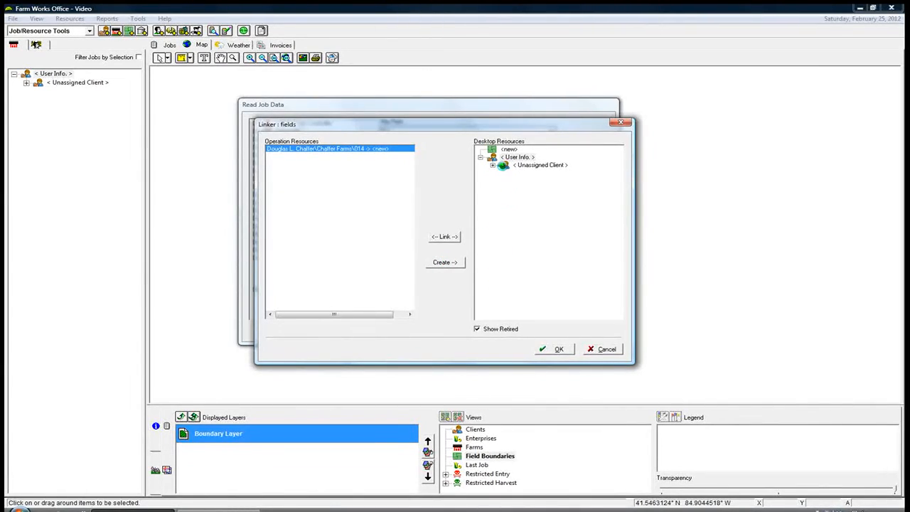
left_click(442, 261)
left_click_drag(454, 166, 449, 136)
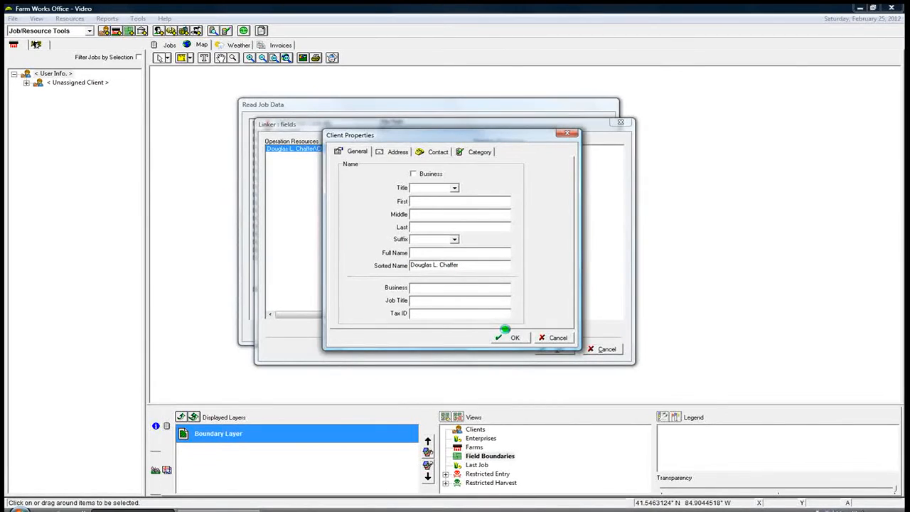
left_click(506, 337)
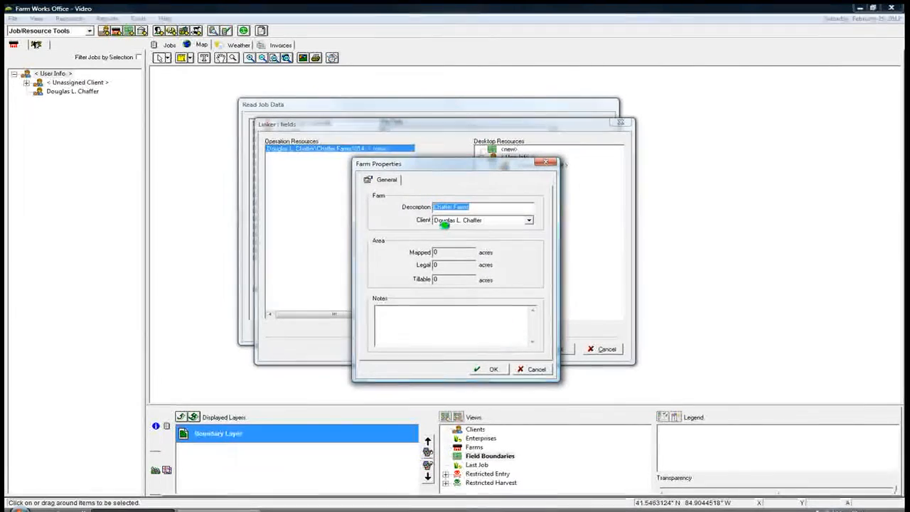
left_click_drag(423, 165, 411, 136)
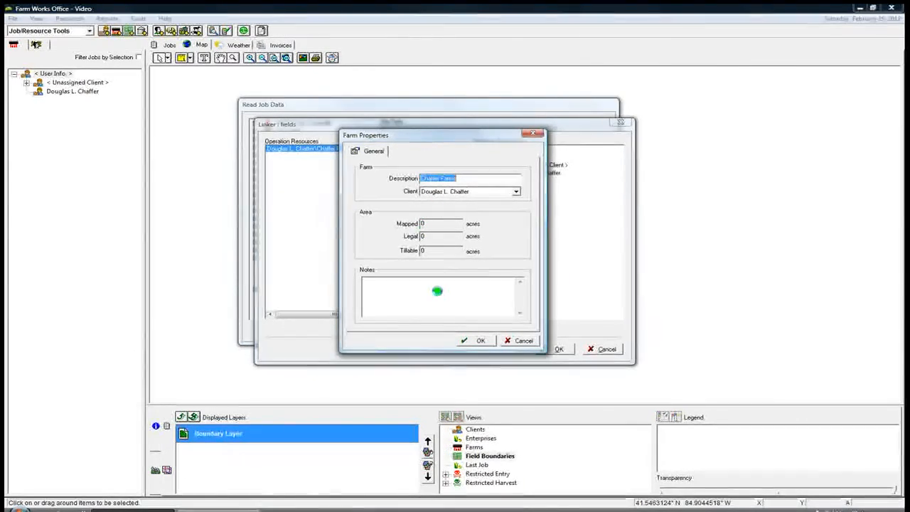
left_click(474, 339)
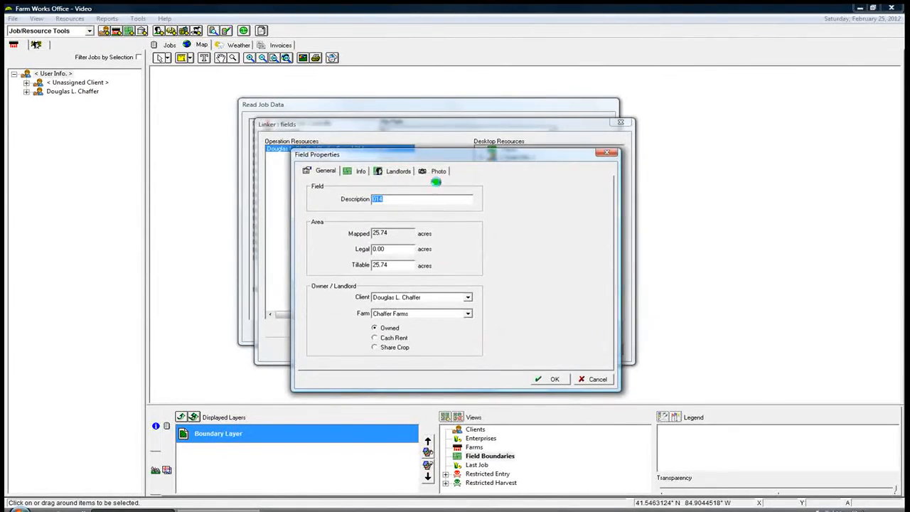
Create field 014 with the new farm selected as its owner farm.
left_click_drag(437, 156, 420, 125)
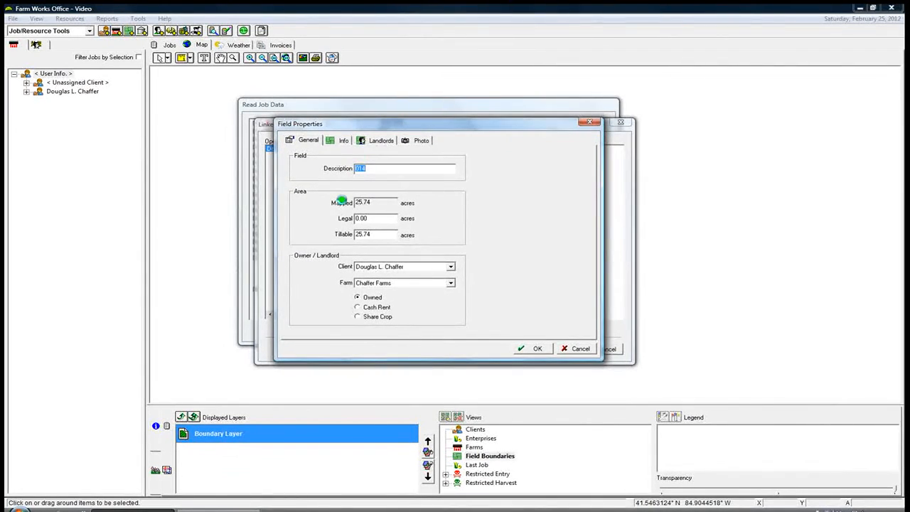
left_click_drag(371, 202, 358, 202)
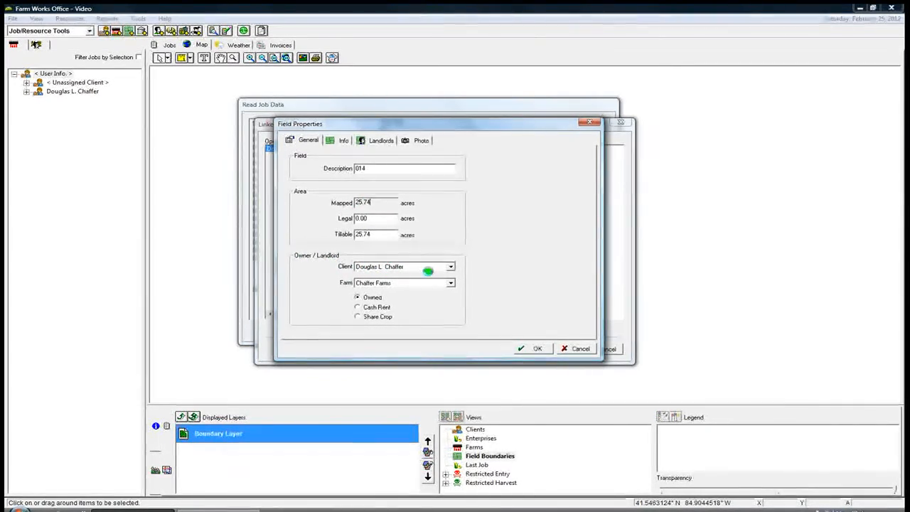
left_click(411, 283)
left_click(399, 285)
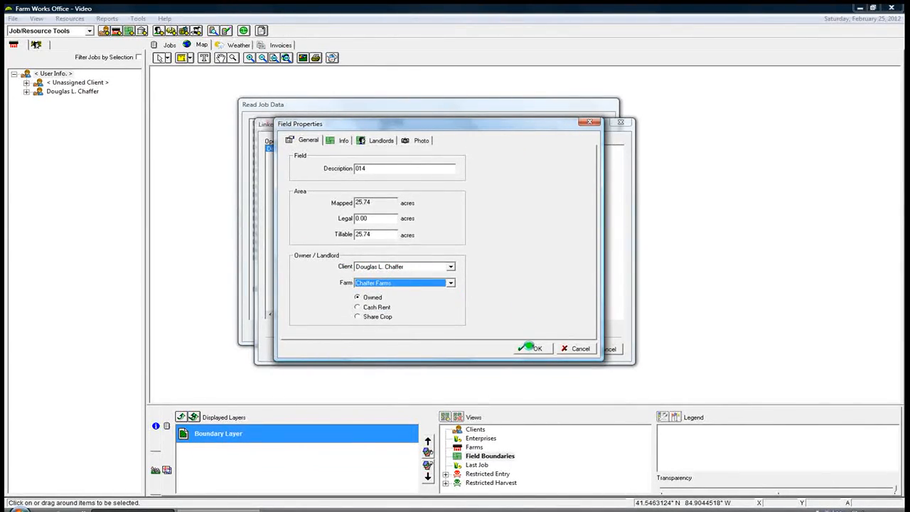
left_click(531, 348)
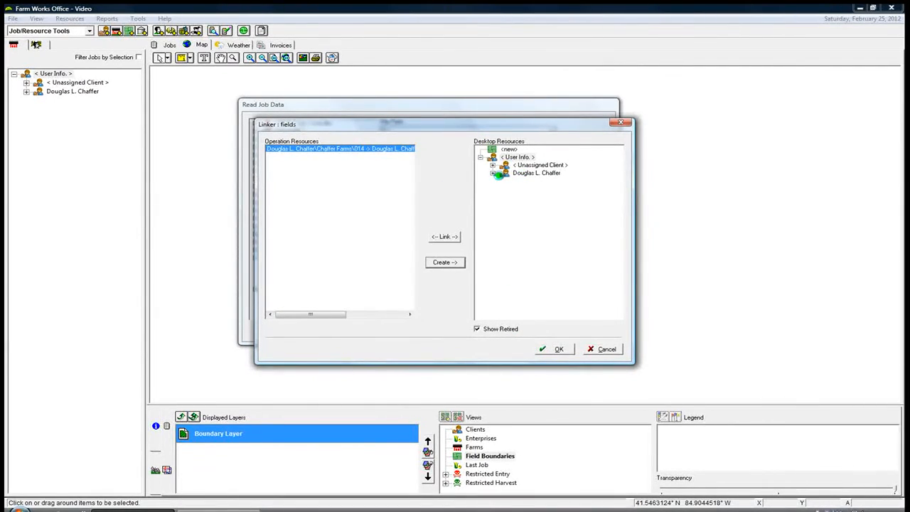
Check field 014's link under its client and farm in the desktop resources, and accept it to finish the import.
left_click(492, 173)
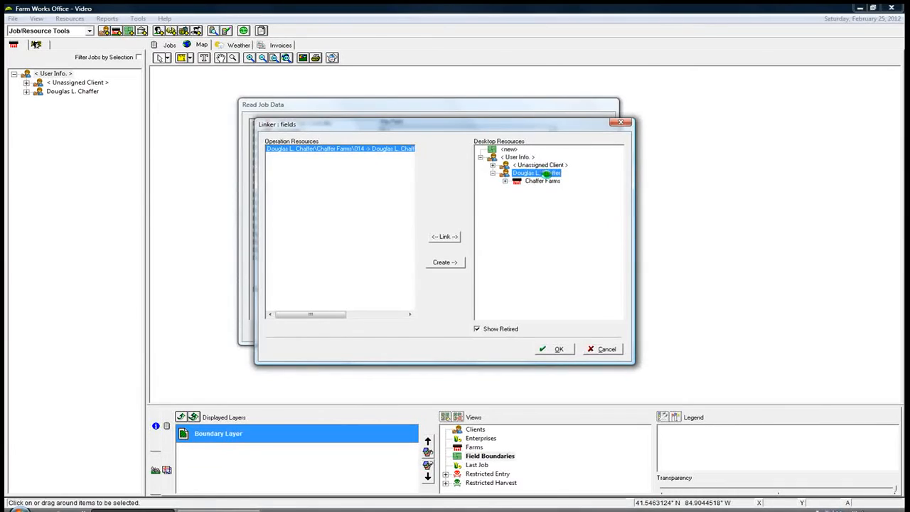
left_click(515, 181)
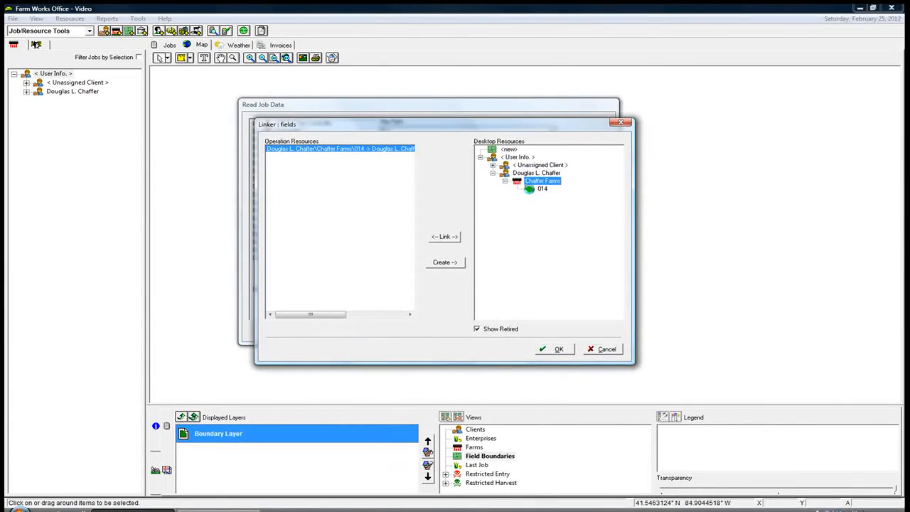
left_click(530, 188)
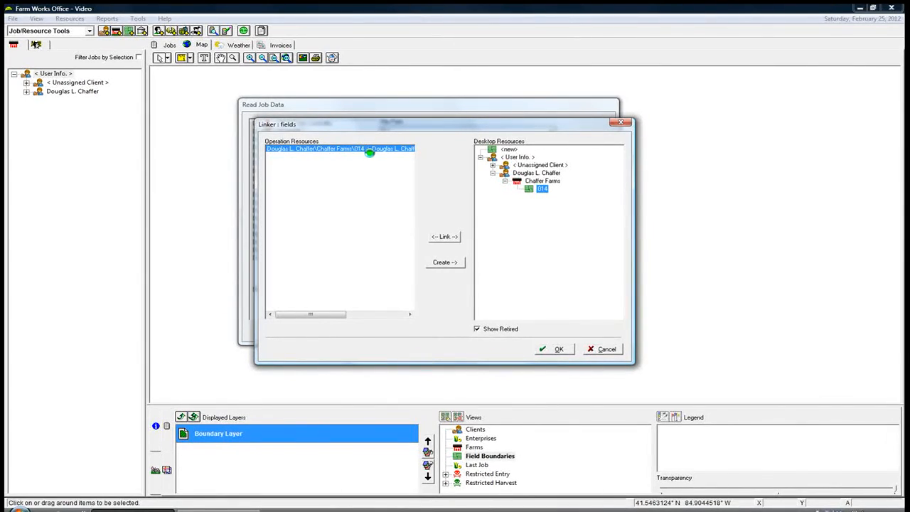
mouse_move(327, 313)
left_mouse_down()
mouse_move(375, 313)
mouse_move(304, 315)
left_mouse_up()
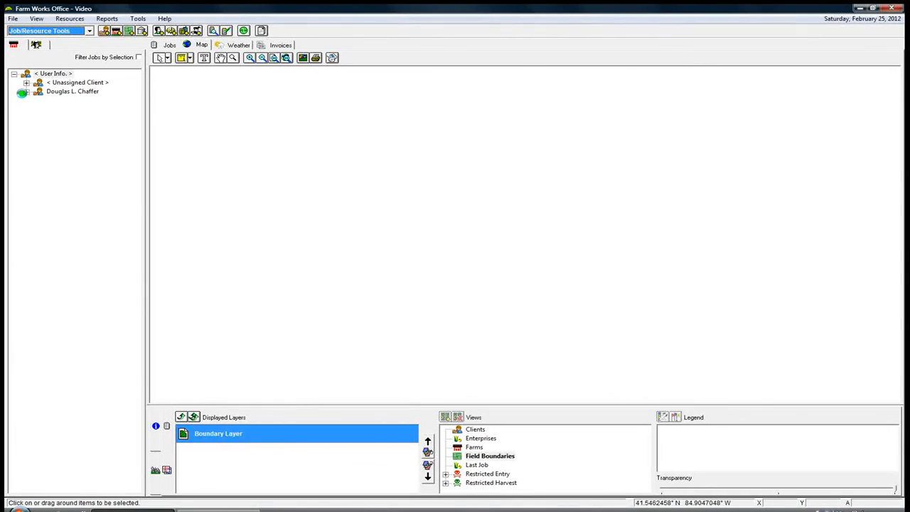
Expand the imported client, farm and field 014, and display the field's Topographic layer on the map.
left_click(25, 91)
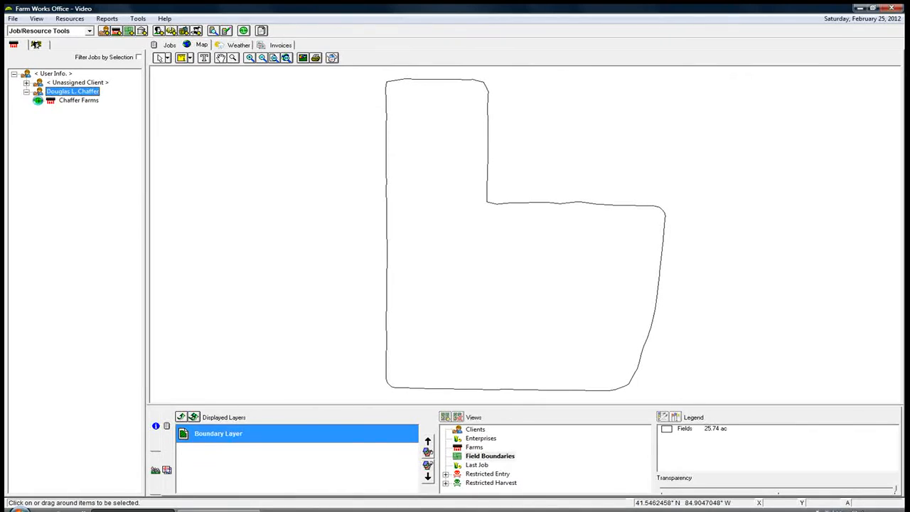
left_click(37, 100)
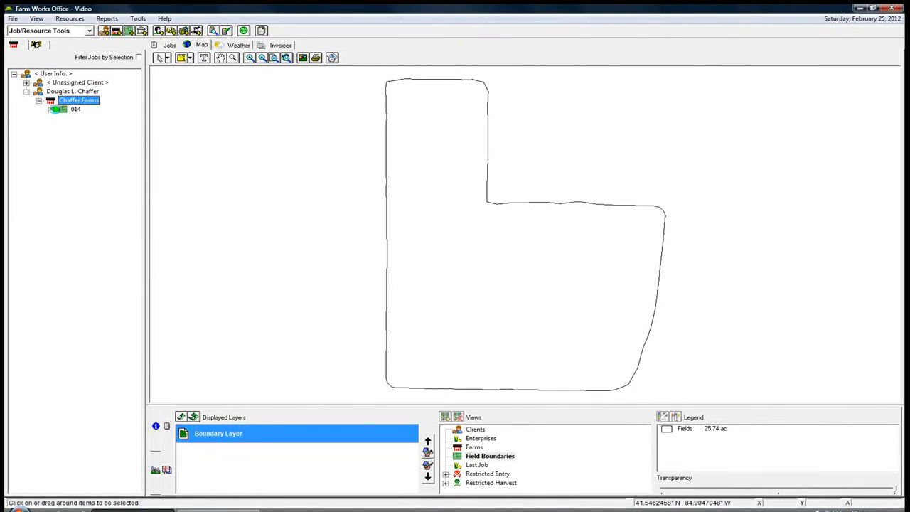
left_click(51, 109)
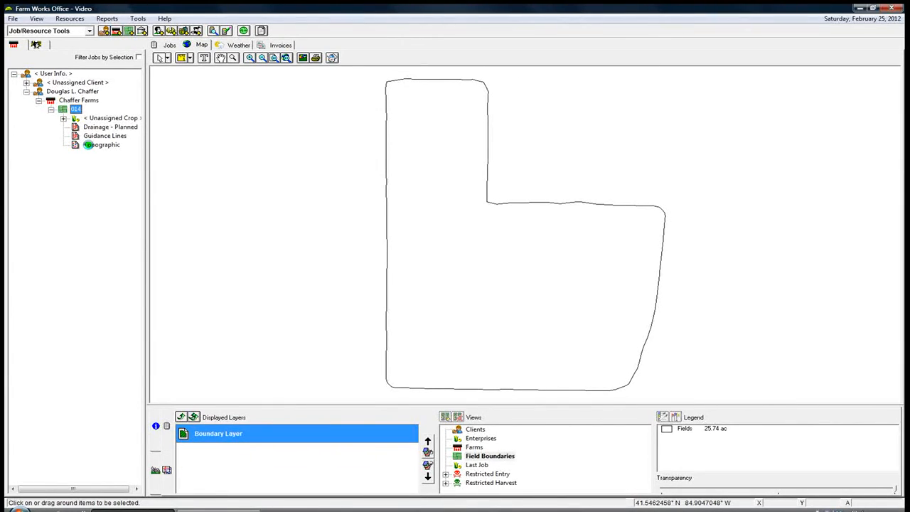
double_click(88, 144)
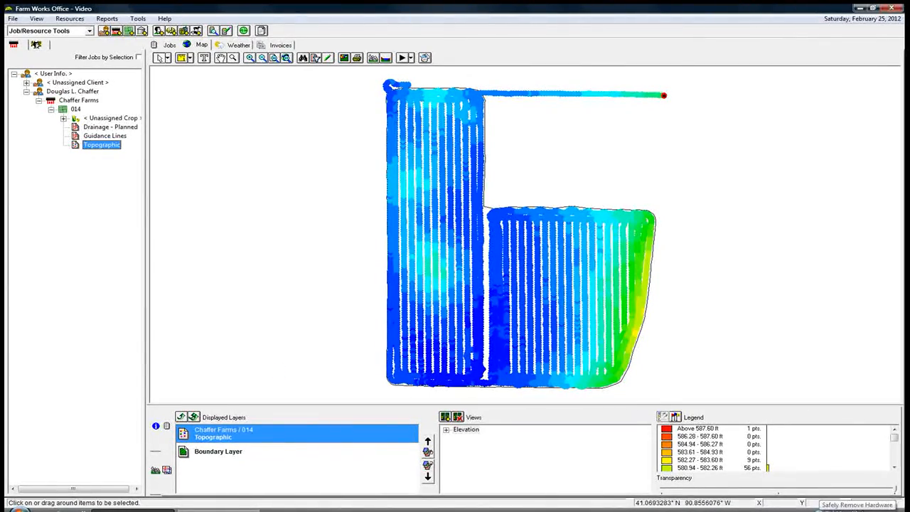
left_click(838, 507)
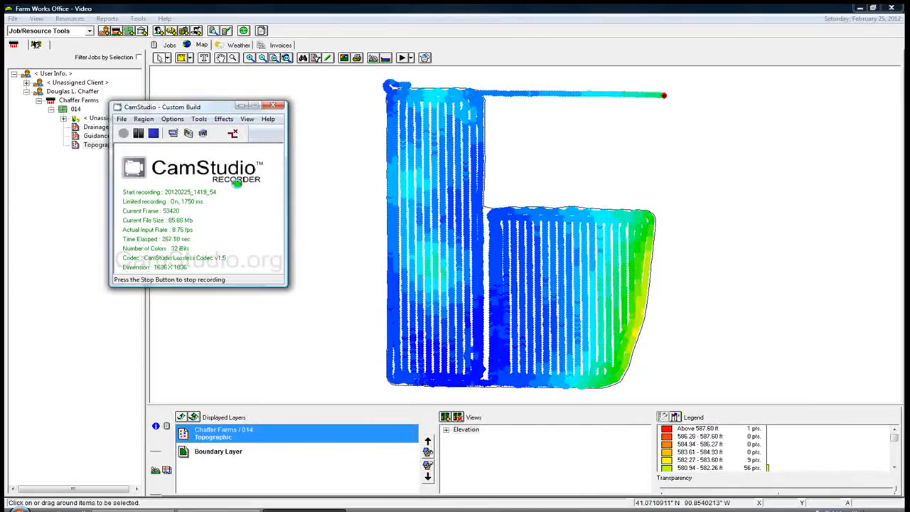
left_click(154, 134)
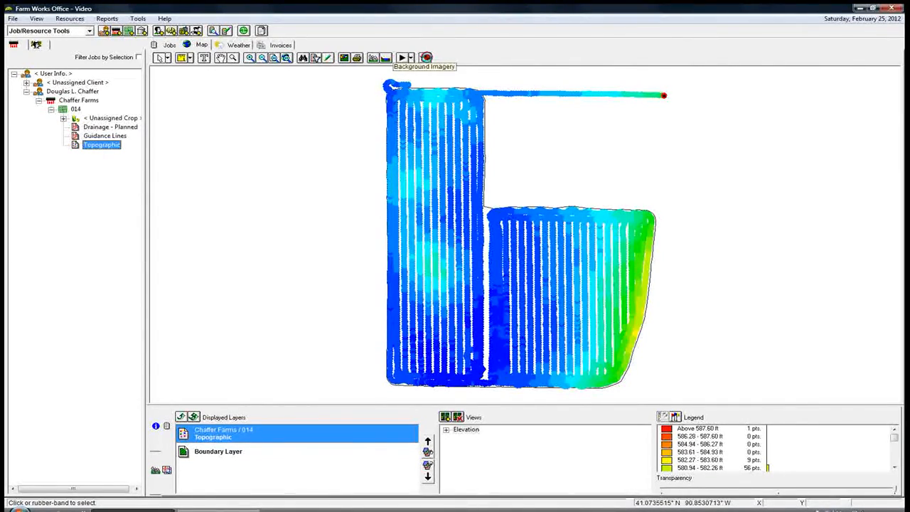
Add background imagery to the map and select Base Data under the topographic layer's Elevation views.
left_click(425, 58)
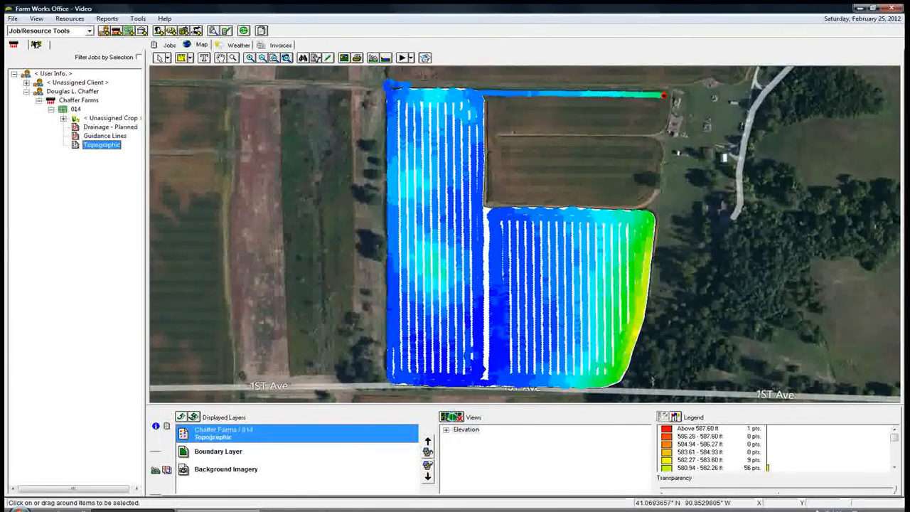
left_click(446, 430)
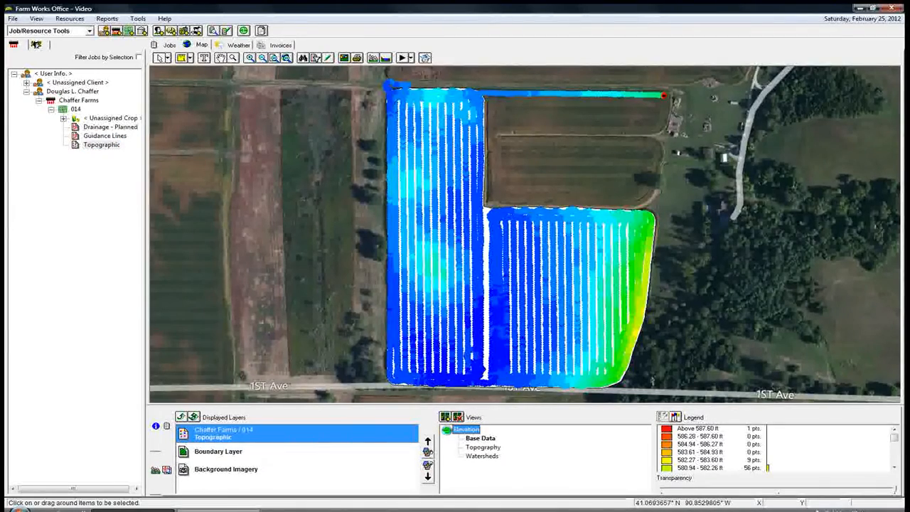
left_click(473, 437)
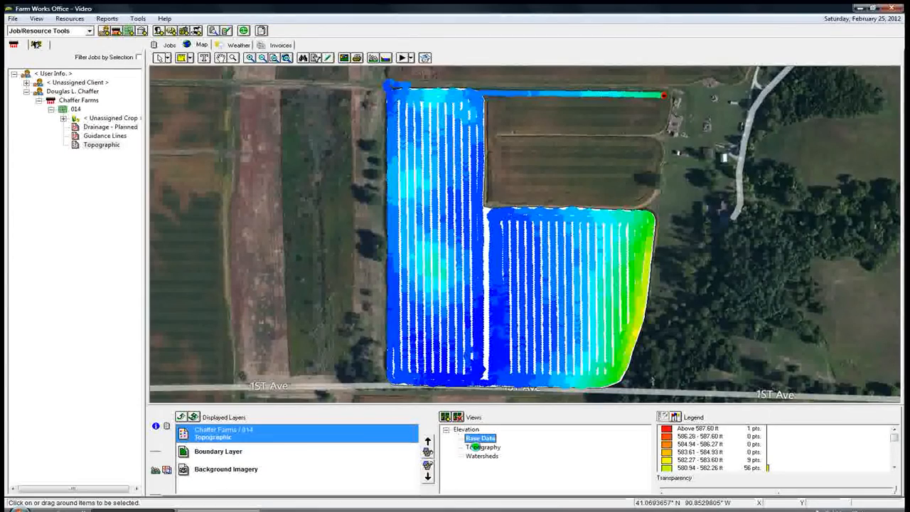
Compare field 014's Topography and Watersheds elevation views, check the Topography legend, and leave the Topography view displayed.
left_click(475, 446)
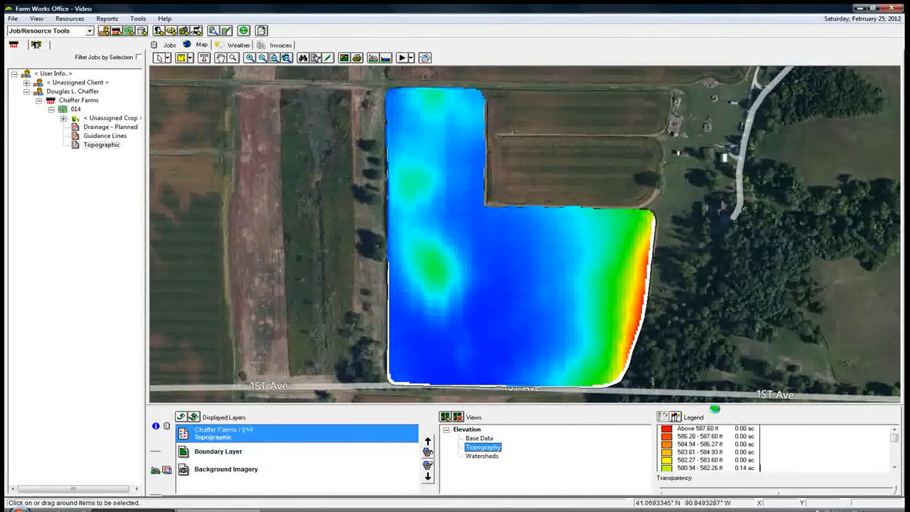
left_click_drag(716, 405, 716, 387)
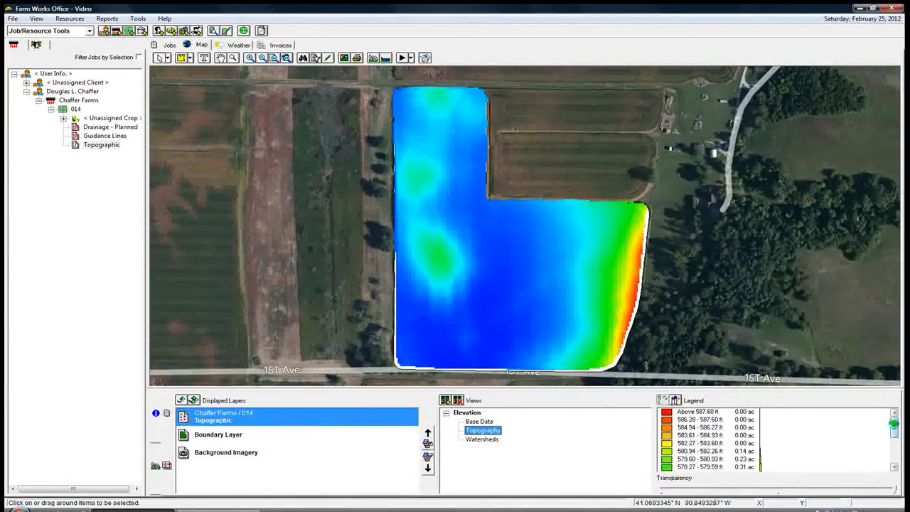
left_click_drag(892, 425, 888, 451)
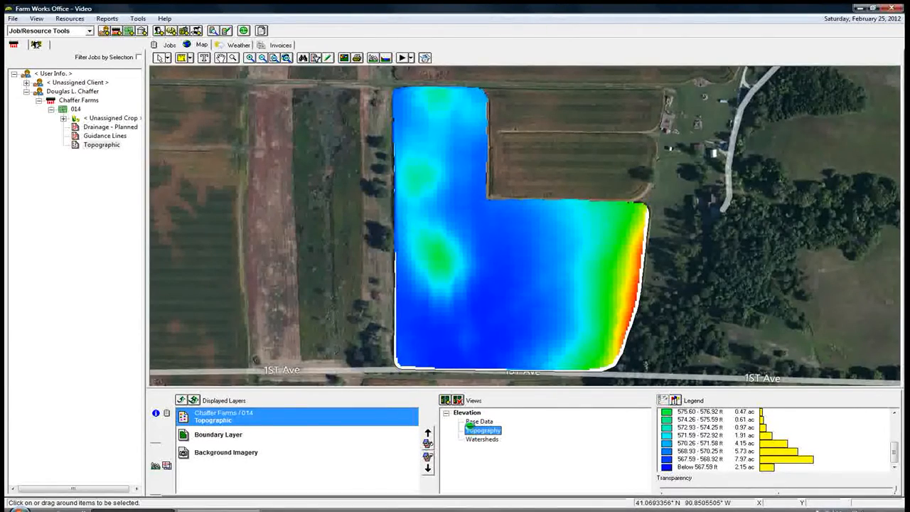
left_click(473, 439)
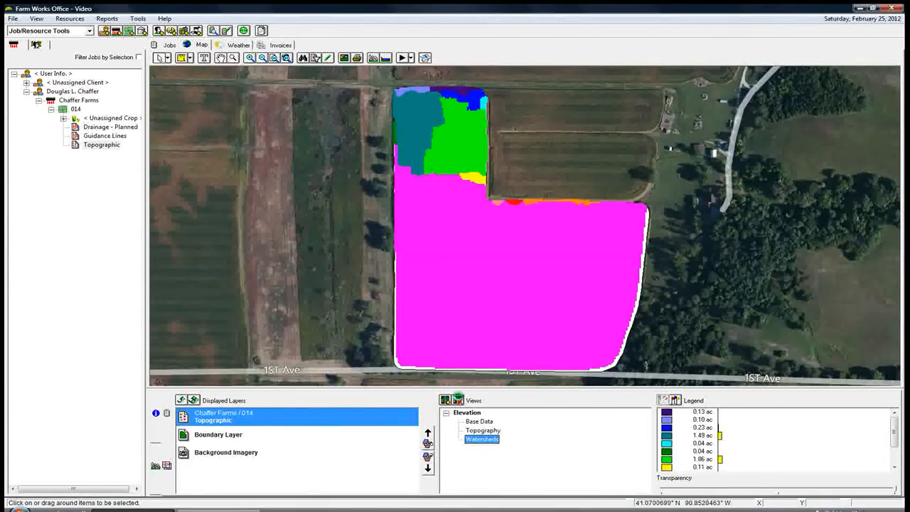
left_click(478, 430)
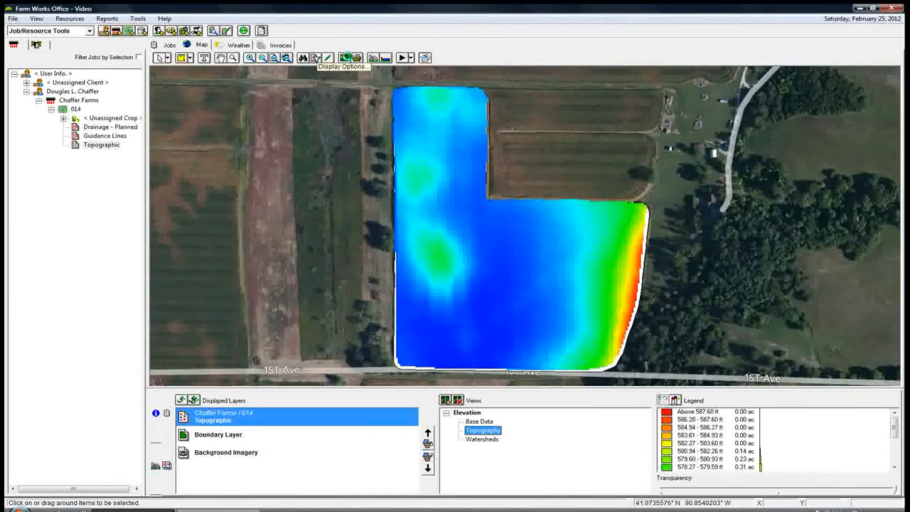
Show tributary lines over field 014's topography and set their minimum volume to 100.
left_click(316, 57)
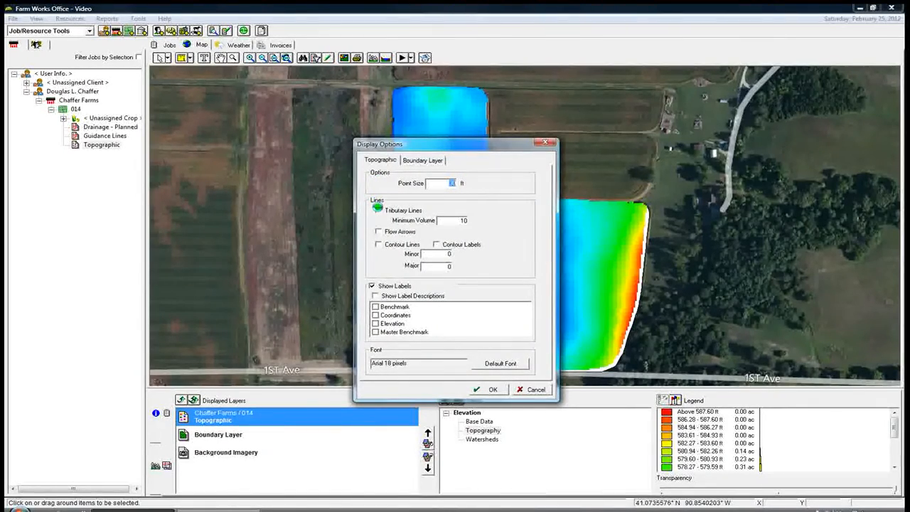
left_click(378, 209)
left_click(486, 390)
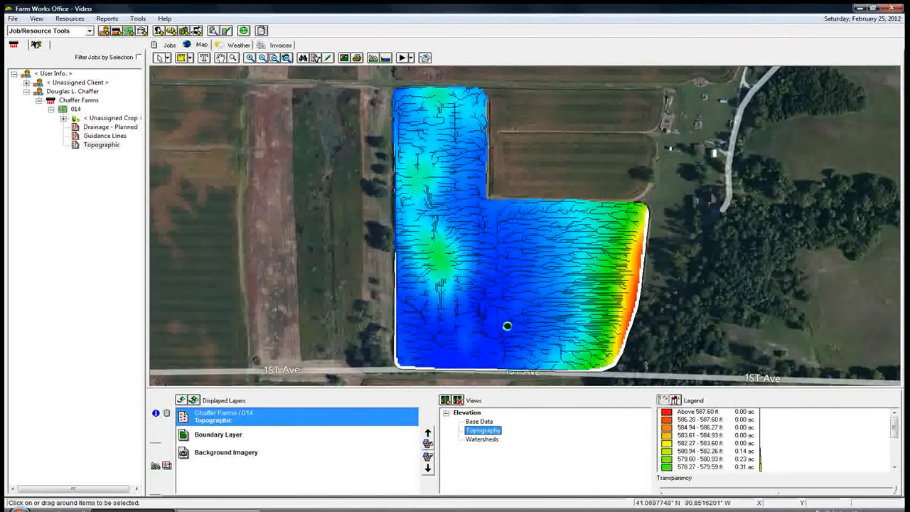
left_click(345, 57)
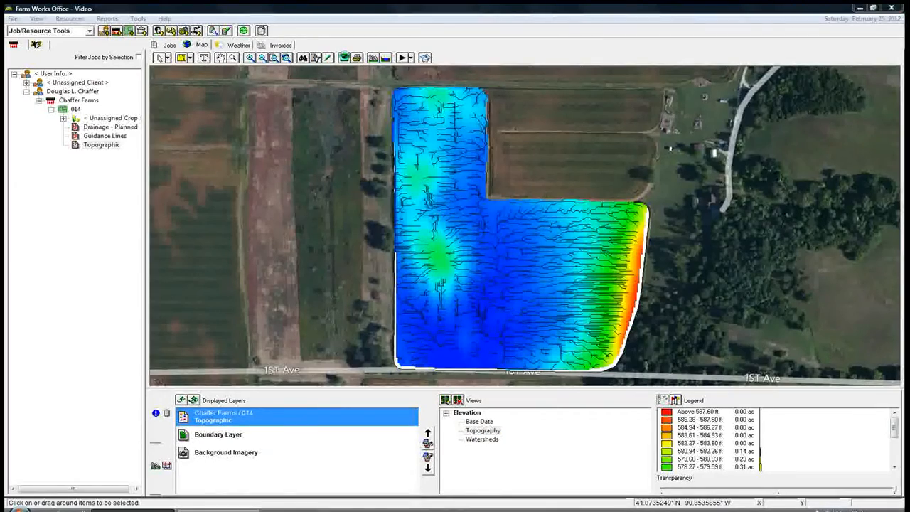
double_click(458, 220)
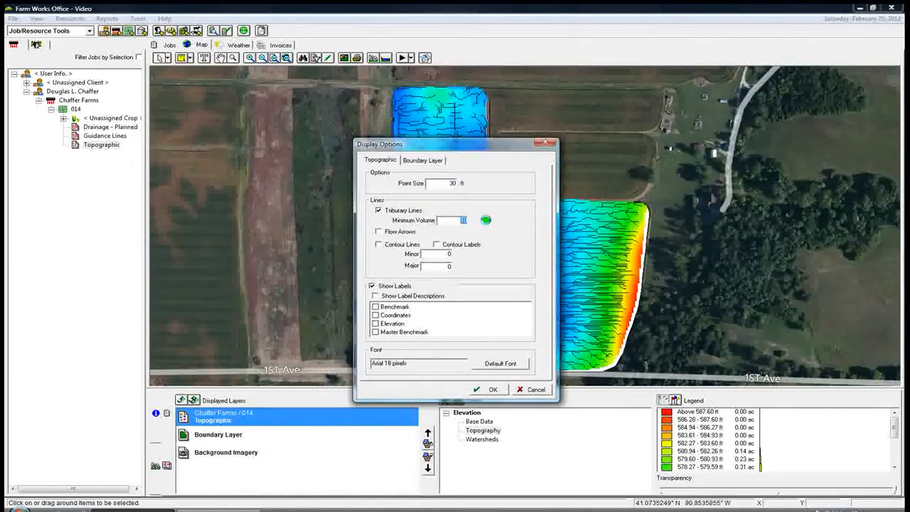
type("100")
left_click(491, 389)
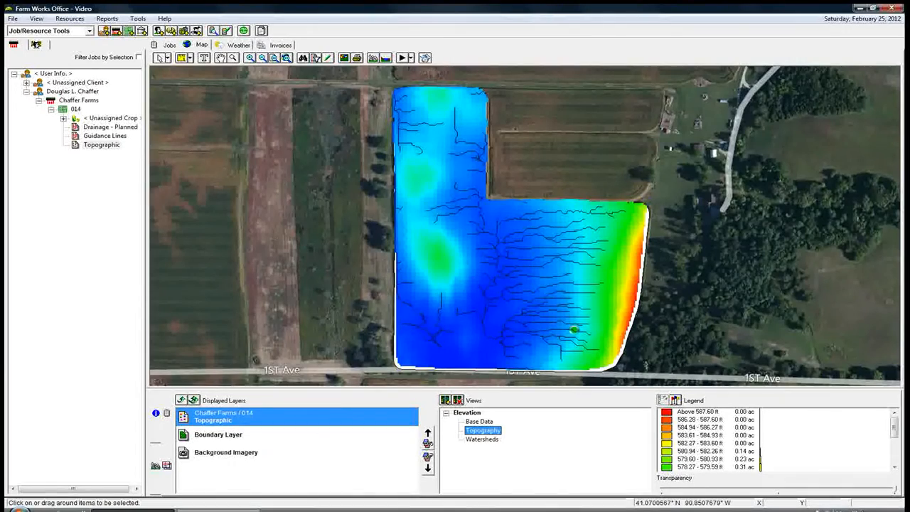
Replace the tributary lines on the topography map with flow arrows.
left_click(358, 58)
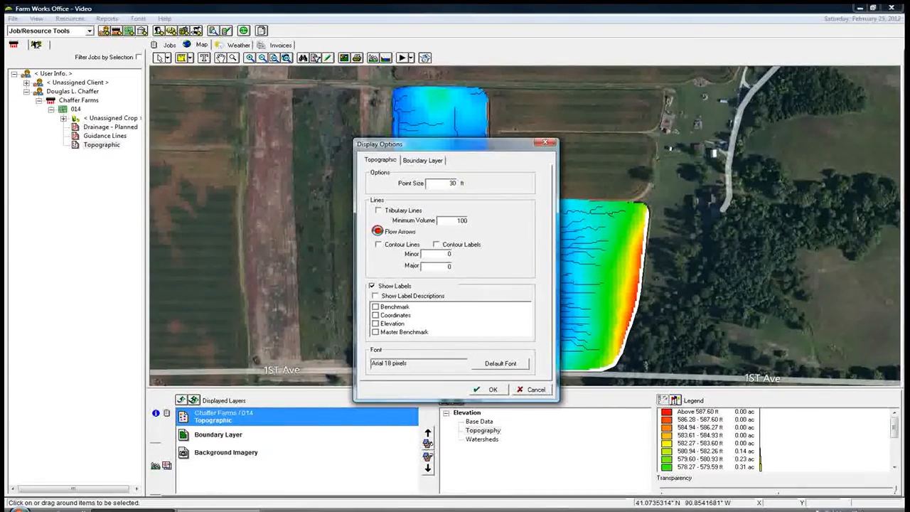
left_click(477, 390)
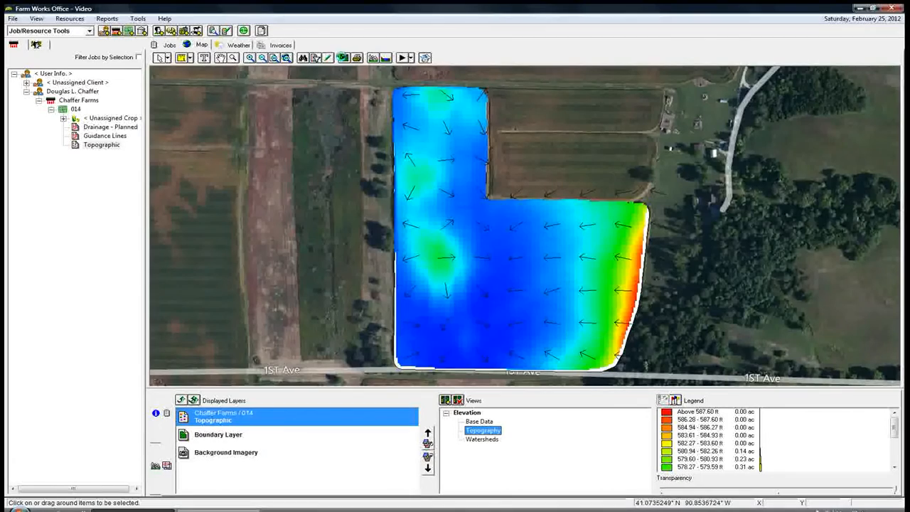
Replace the flow arrows with contour lines, using a minor interval of 0.5 and a major interval of 1.
left_click(342, 58)
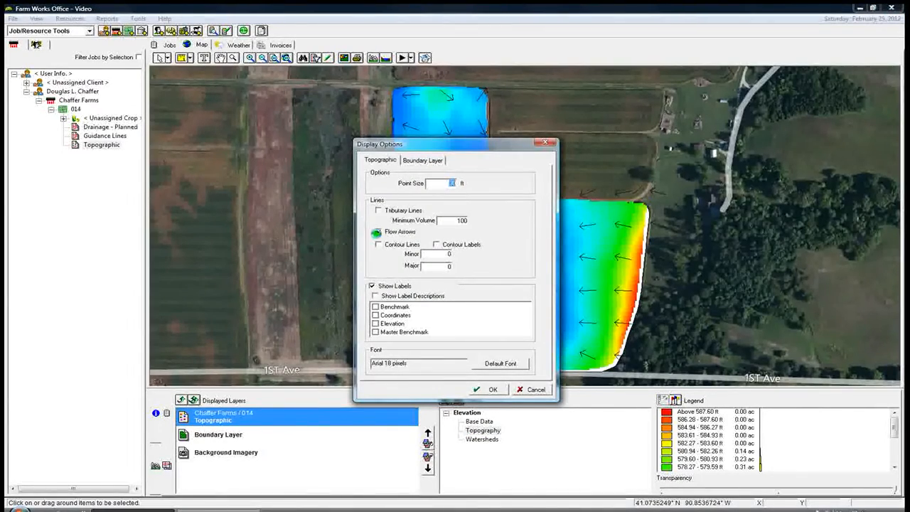
left_click(378, 244)
double_click(449, 254)
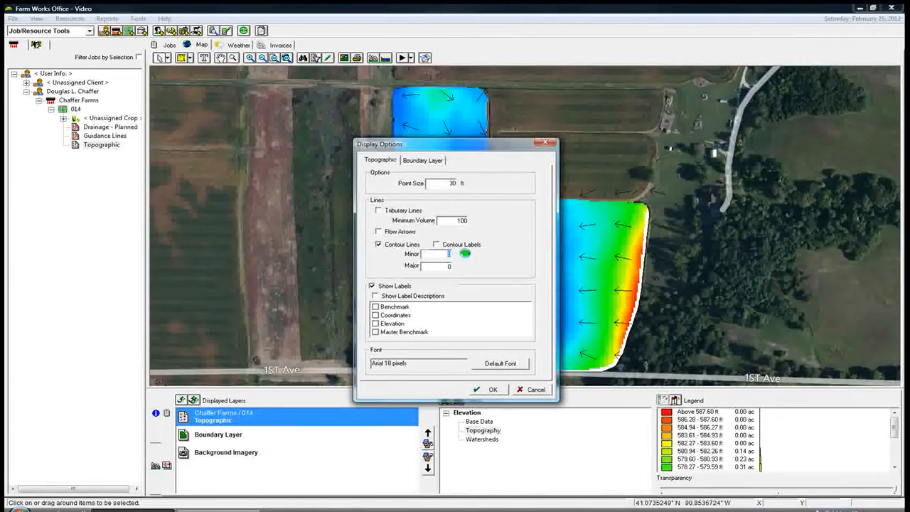
type("0.5")
left_click(440, 266)
type("1")
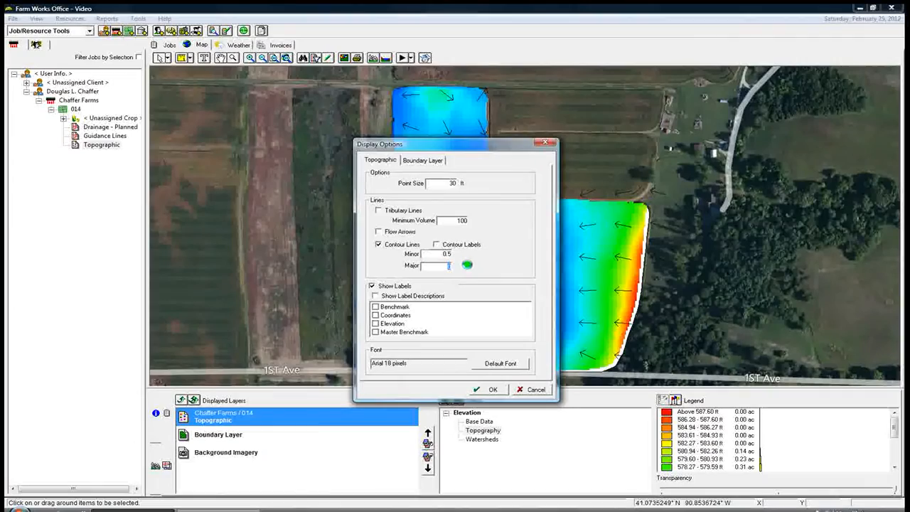
left_click(492, 388)
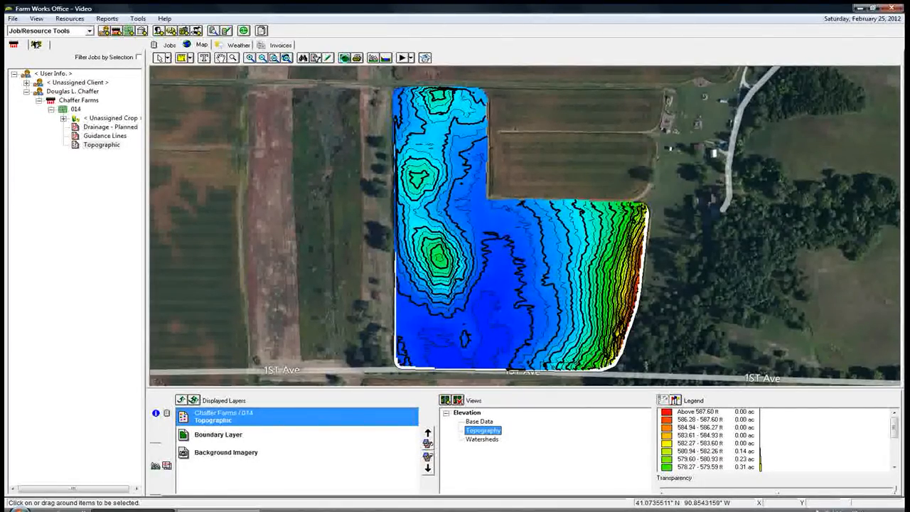
Hide the contour lines on the map and open the topography in an enlarged 3D view.
left_click(344, 58)
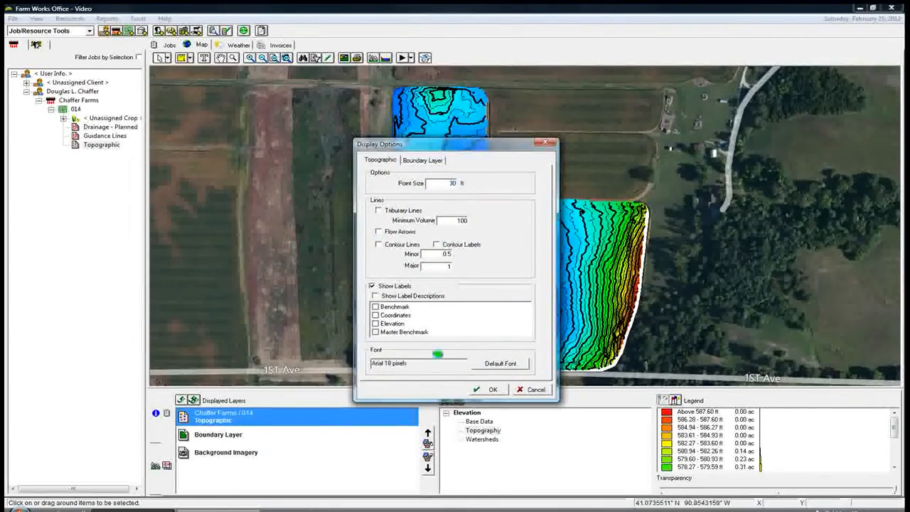
left_click(490, 390)
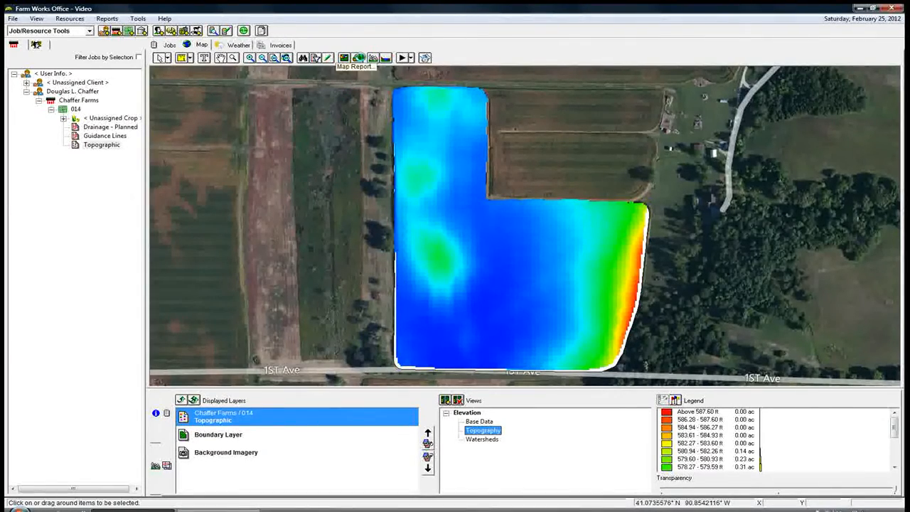
left_click(373, 57)
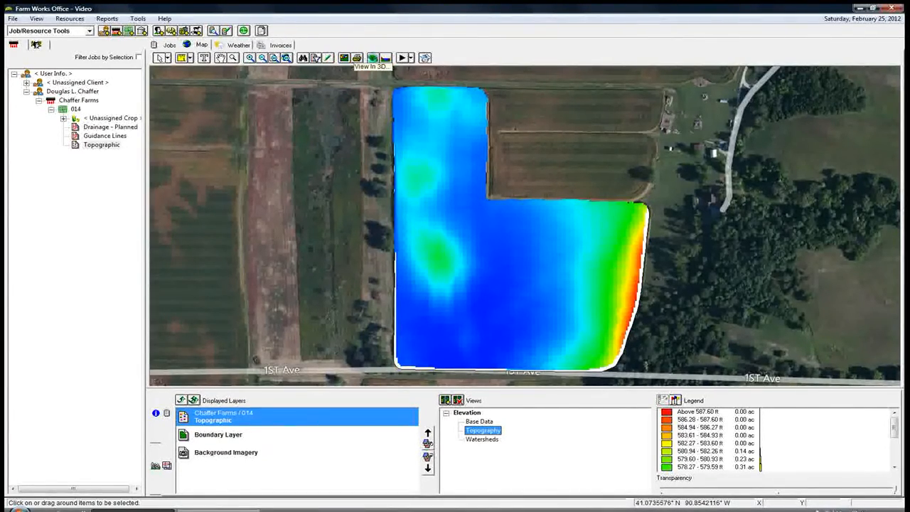
left_click_drag(403, 129, 393, 90)
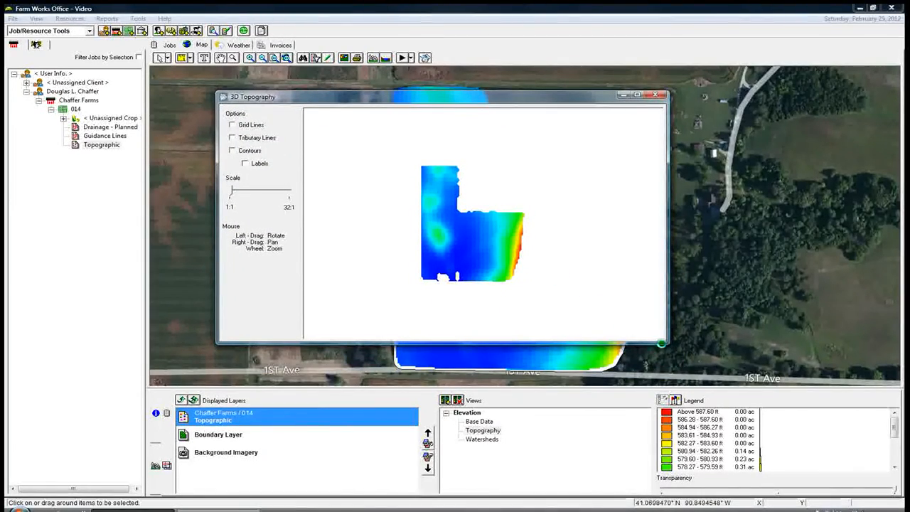
left_click_drag(662, 343, 818, 472)
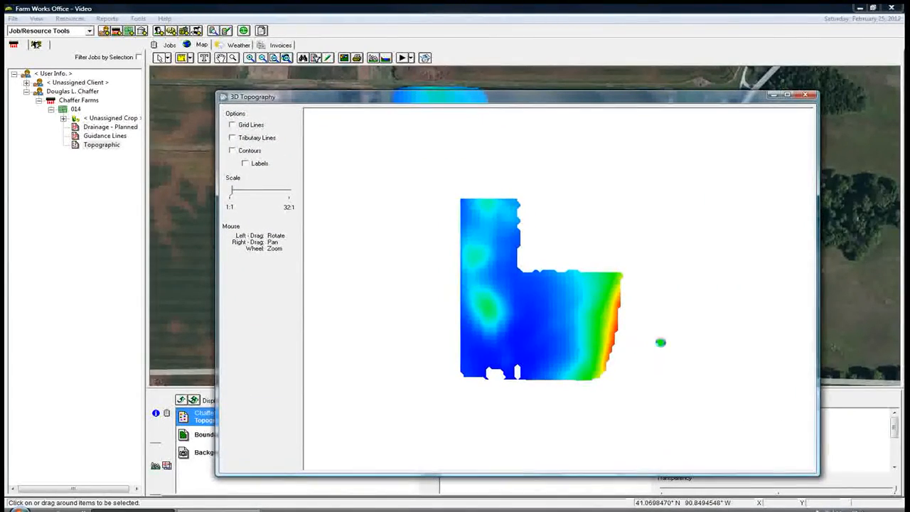
left_click_drag(472, 101, 432, 61)
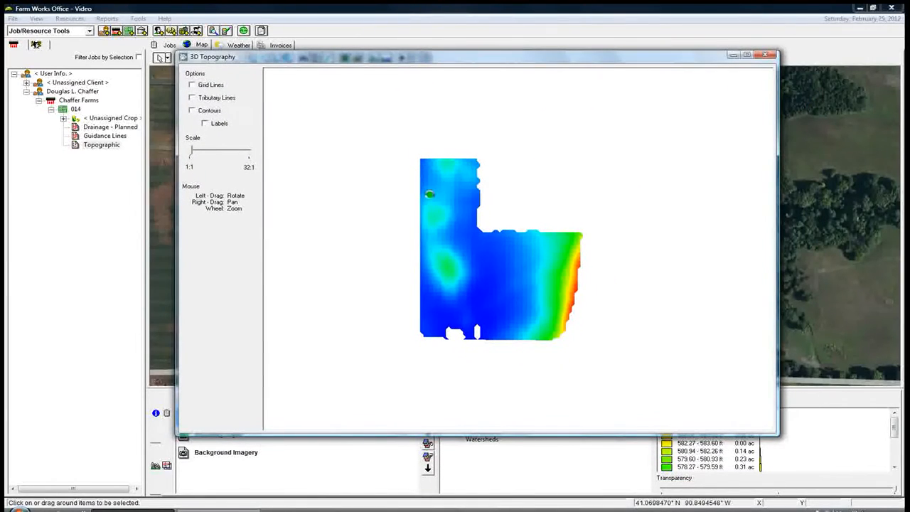
Preview grid lines and tributary lines on the 3D topography, turn both off, and show contours instead.
left_click(191, 85)
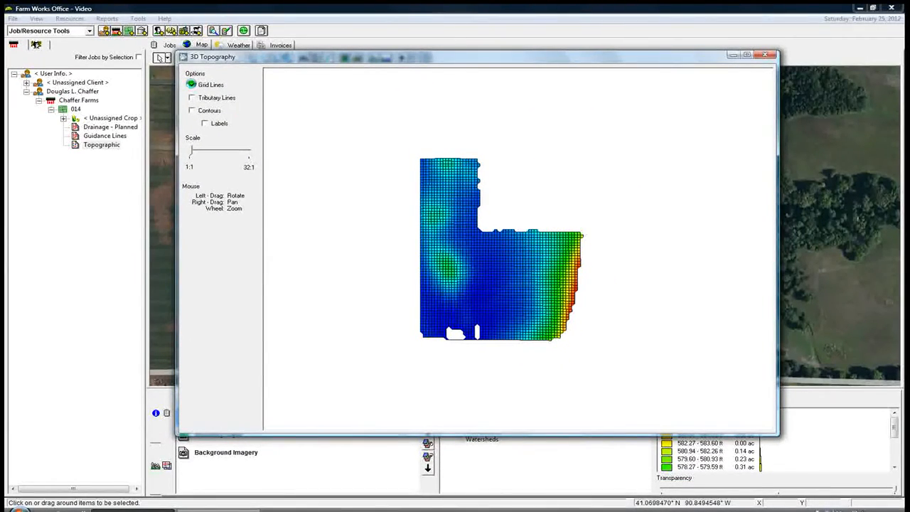
left_click(191, 85)
left_click(192, 98)
left_click(192, 98)
left_click(190, 110)
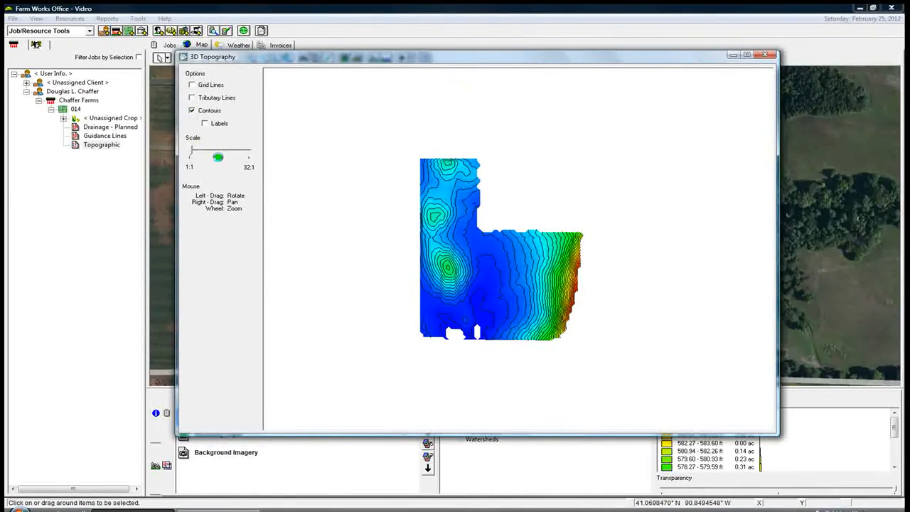
Examine the contoured 3D terrain of field 014 from several angles and distances.
mouse_move(509, 258)
left_mouse_down()
mouse_move(522, 168)
mouse_move(508, 159)
mouse_move(377, 193)
mouse_move(412, 294)
mouse_move(564, 301)
mouse_move(486, 239)
mouse_move(508, 290)
mouse_move(528, 298)
mouse_move(511, 323)
left_mouse_up()
left_click_drag(487, 256, 548, 232)
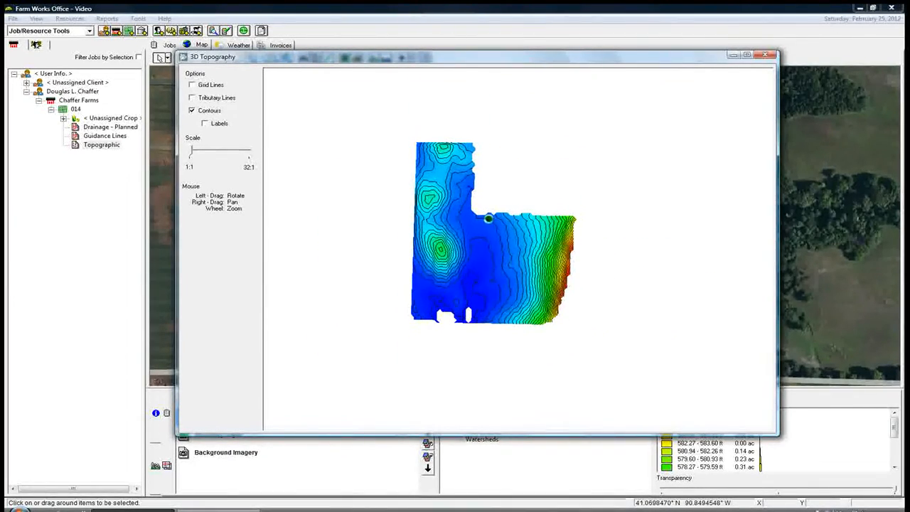
scroll(478, 235, "down", 2)
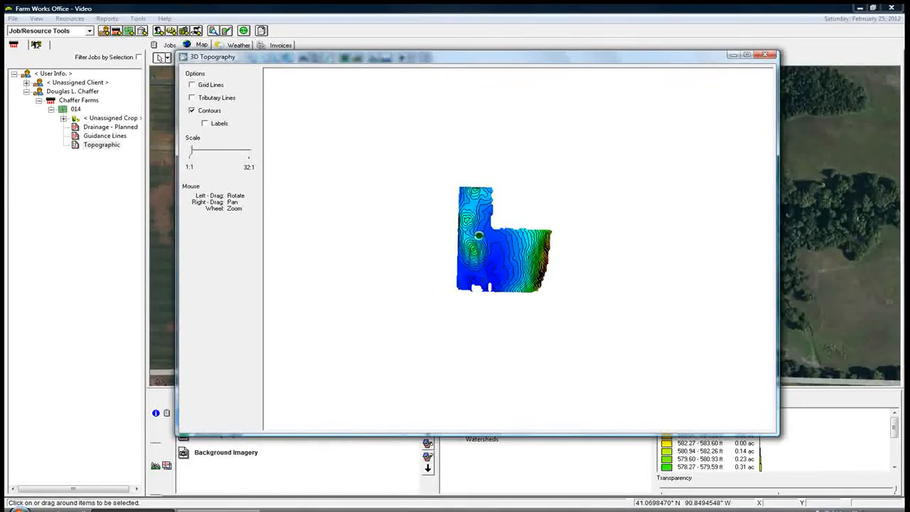
scroll(478, 235, "up", 4)
scroll(478, 235, "down", 2)
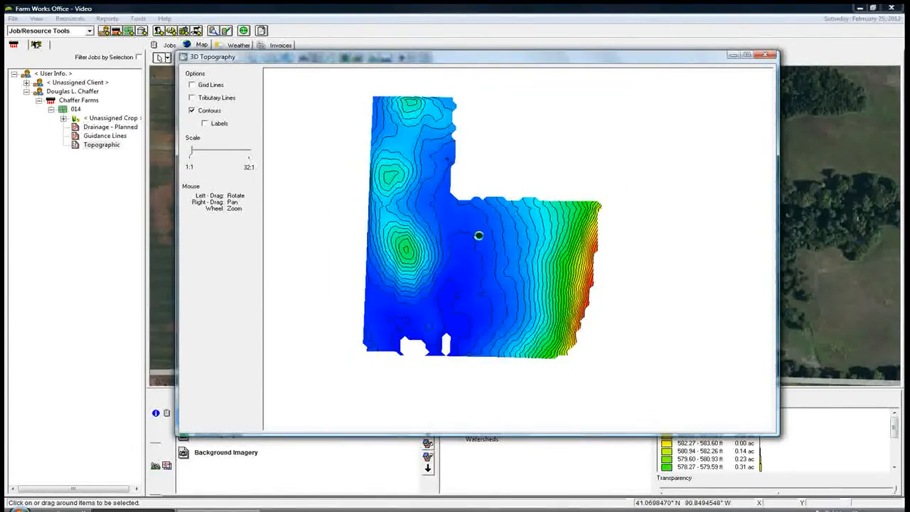
mouse_move(465, 263)
left_mouse_down()
mouse_move(493, 274)
mouse_move(466, 269)
left_mouse_up()
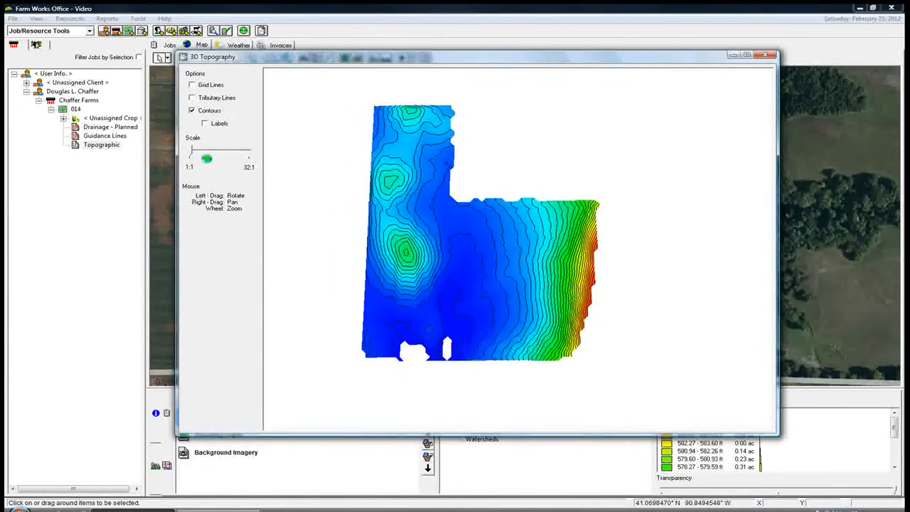
left_click_drag(483, 263, 508, 199)
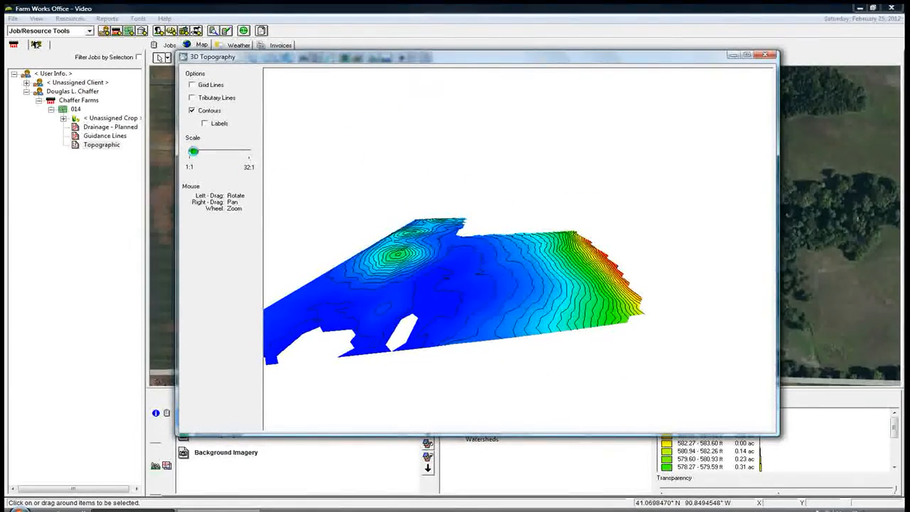
Exaggerate the 3D terrain's scale to near 32:1, inspect the relief from several angles, and close the 3D view.
left_click_drag(189, 150, 240, 156)
left_click_drag(429, 253, 564, 289)
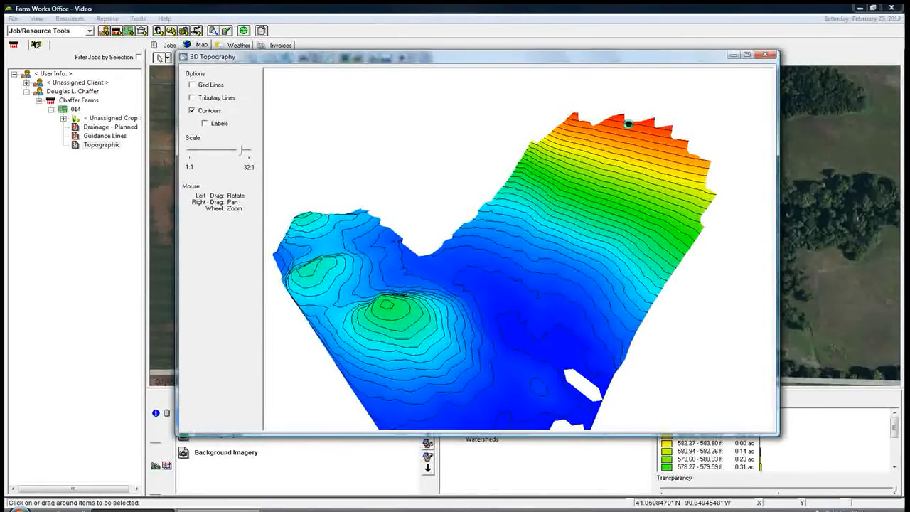
left_click_drag(548, 325, 427, 308)
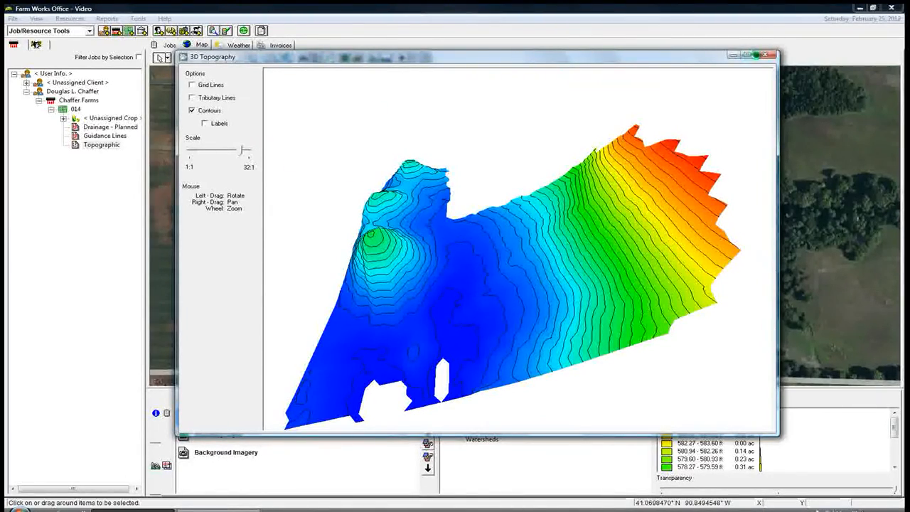
left_click(762, 55)
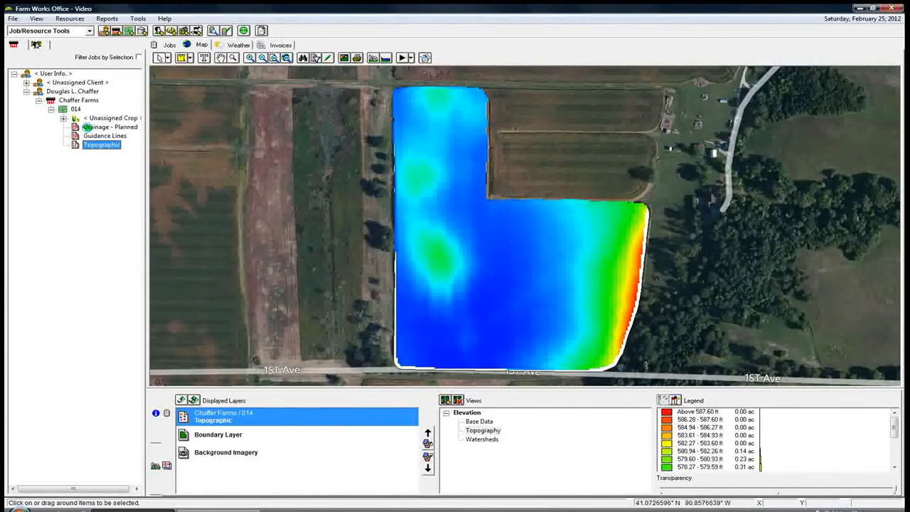
Open the Drainage - Planned layer for editing and draw a main pipe about 807 ft long from the south boundary to the inner north boundary.
left_click(87, 127)
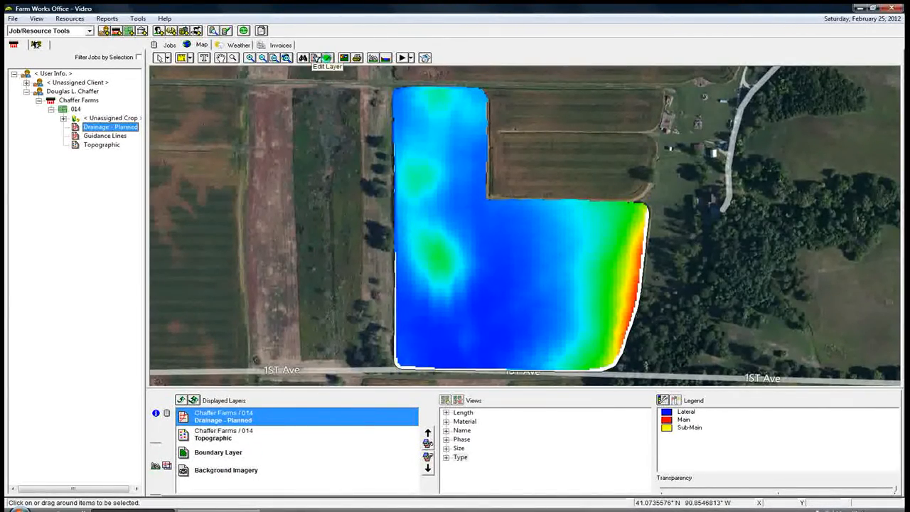
left_click(320, 58)
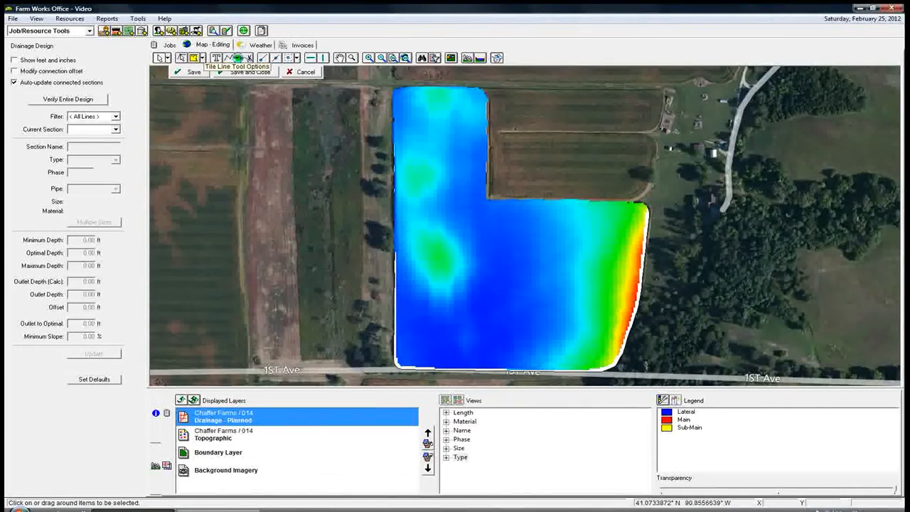
left_click(232, 57)
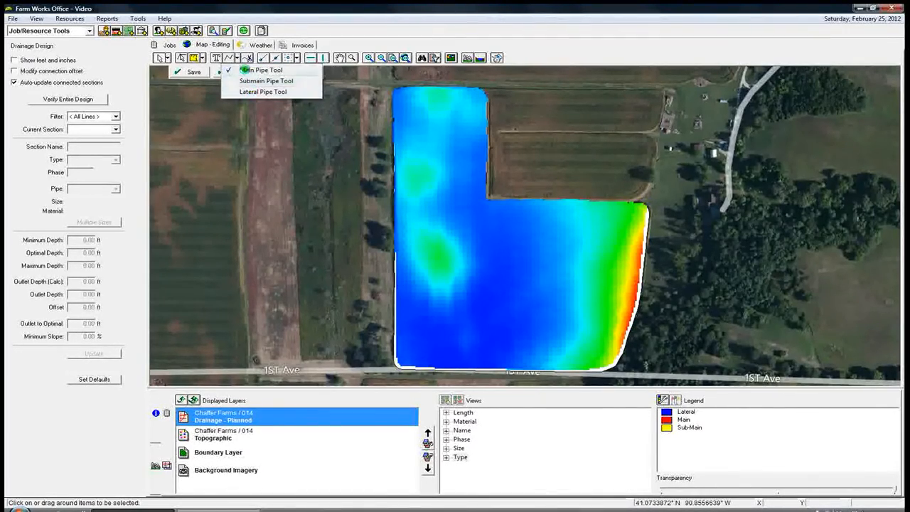
left_click(245, 69)
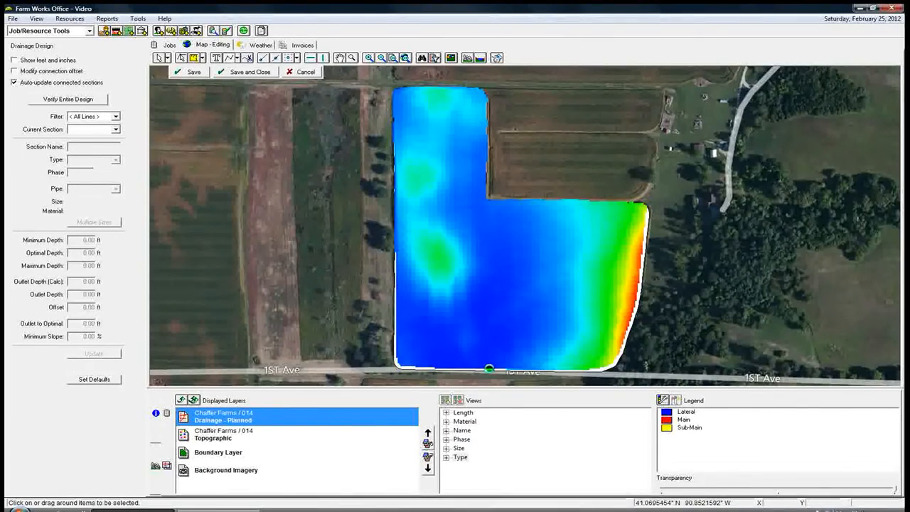
left_click(489, 367)
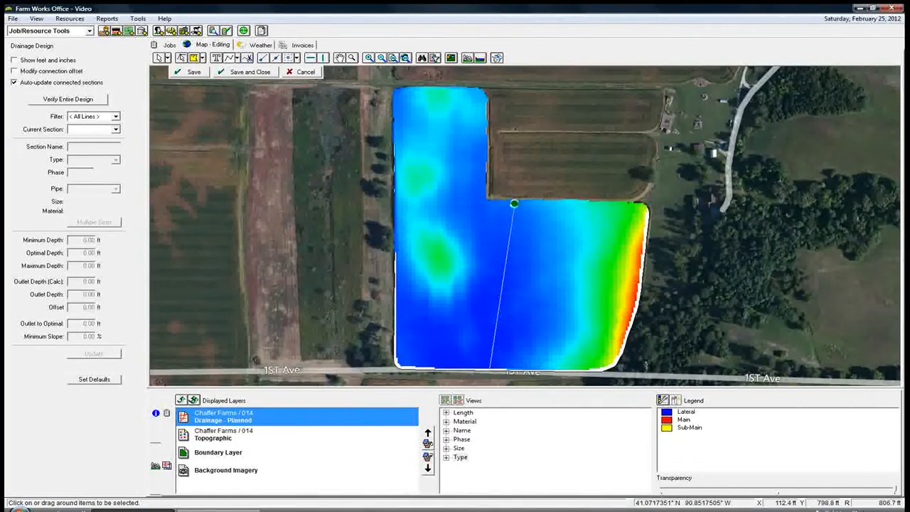
left_click(513, 203)
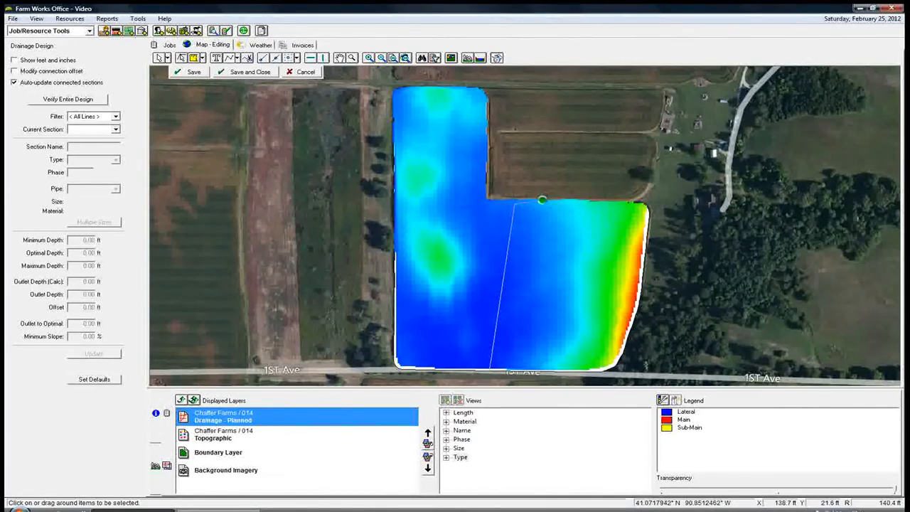
right_click(539, 216)
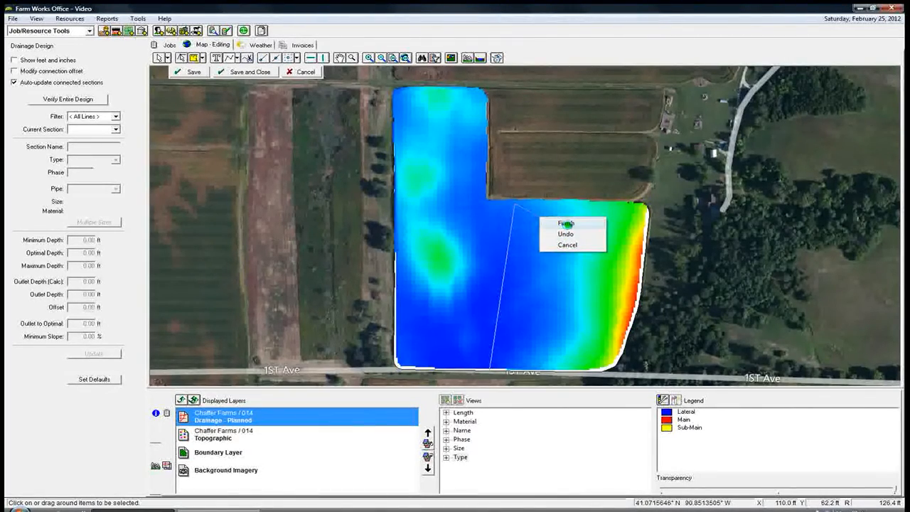
left_click(565, 224)
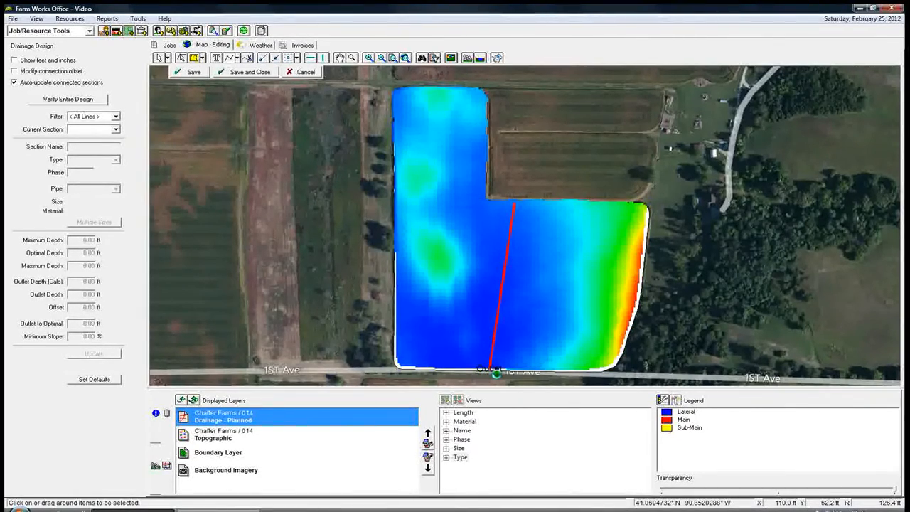
Inspect the outlet end of the main line, select the line, and display its elevation profile.
scroll(496, 374, "up", 3)
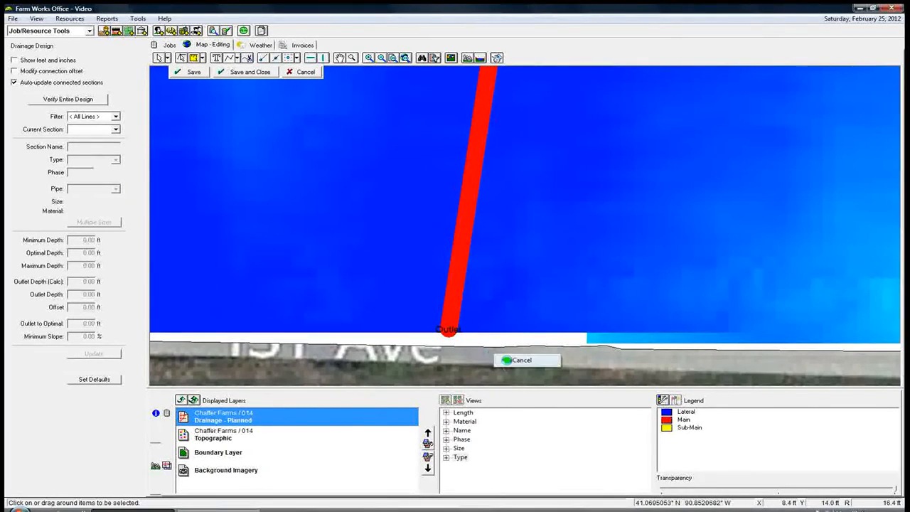
scroll(472, 344, "down", 4)
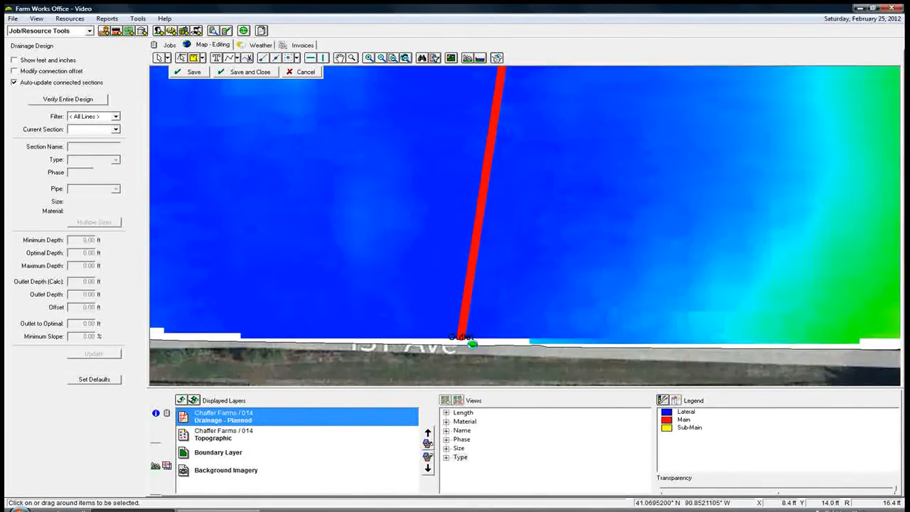
scroll(475, 337, "up", 3)
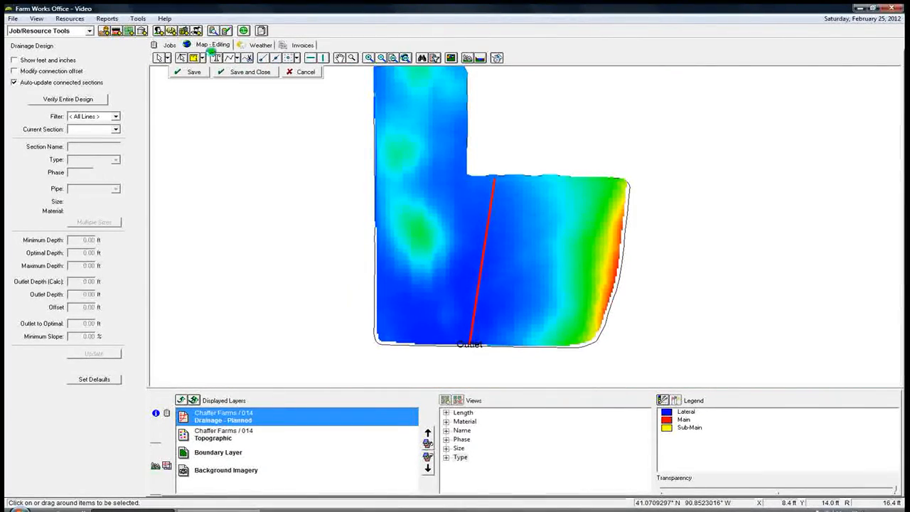
left_click(159, 58)
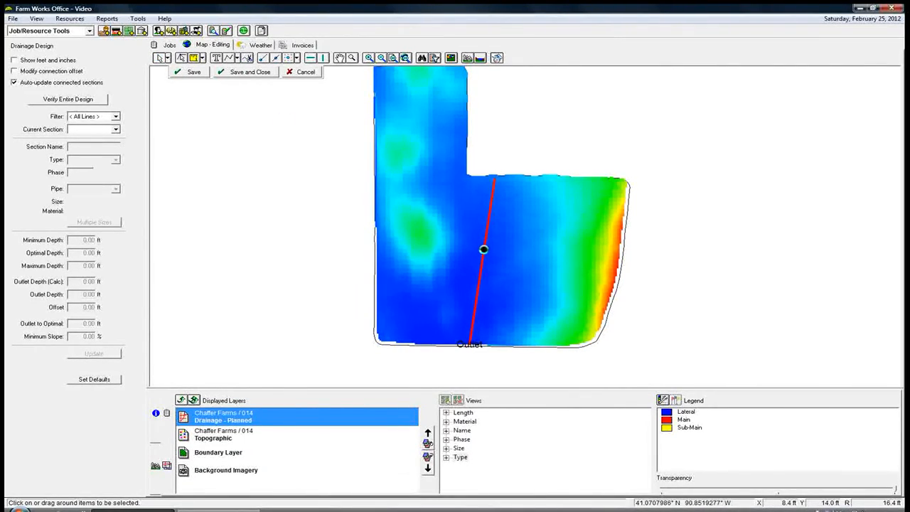
left_click(483, 250)
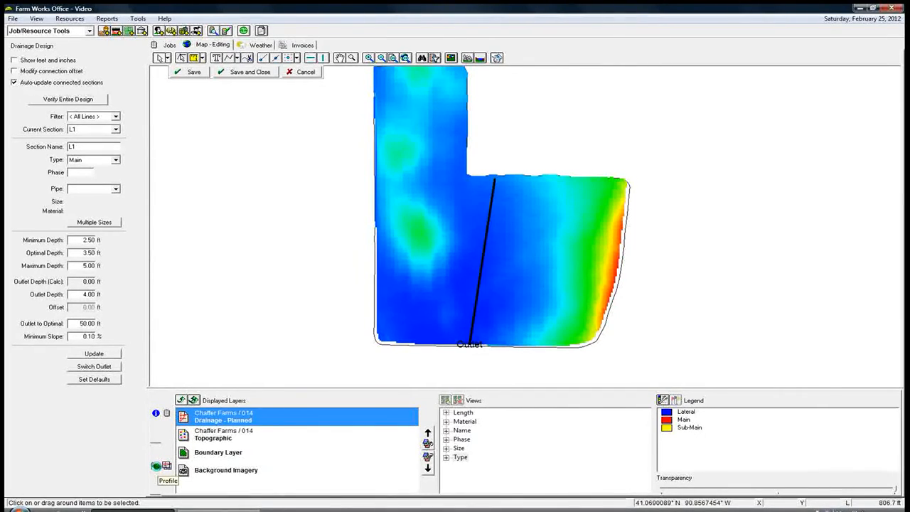
left_click(156, 467)
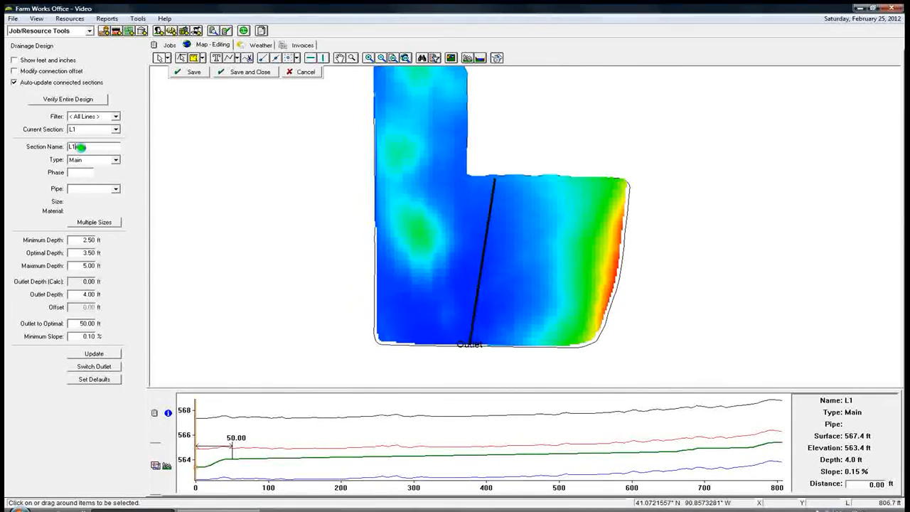
Rename the selected section Main1 and add a new pipe supply described as 8 Inch Plastic with a size of 8 in.
left_click_drag(81, 147, 62, 146)
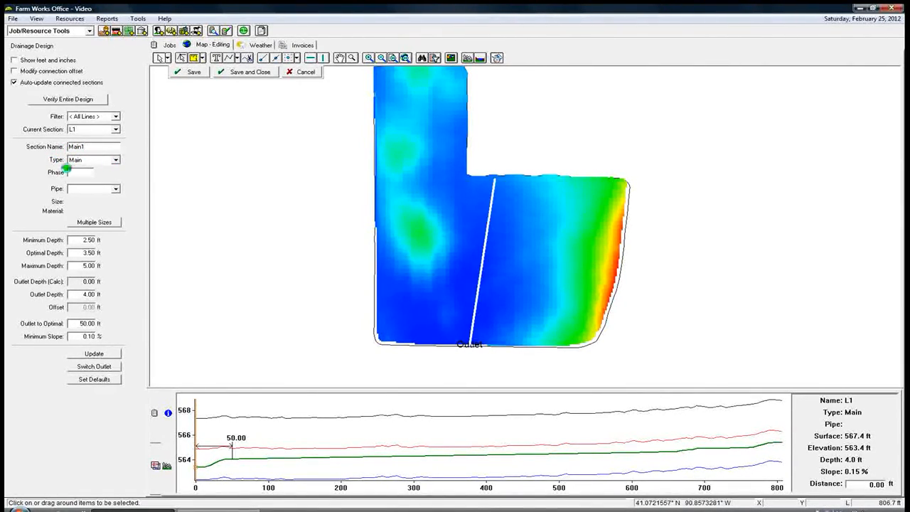
left_click(84, 188)
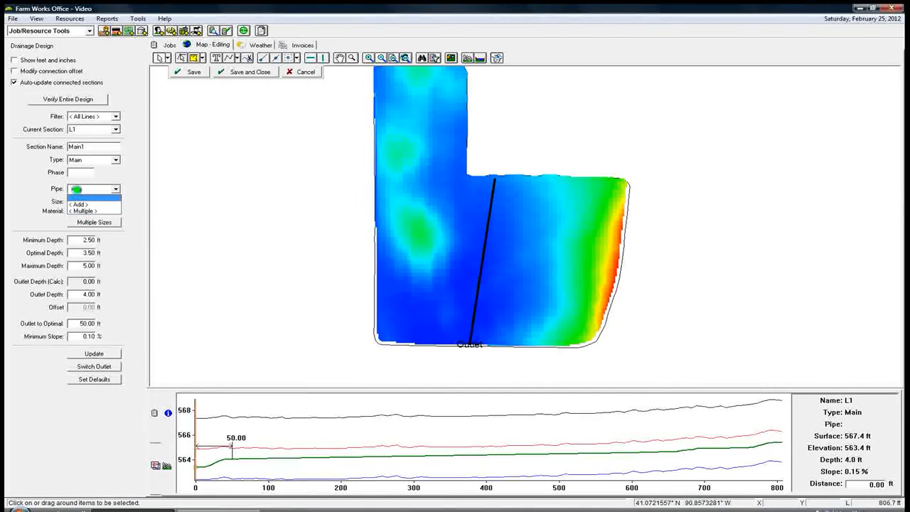
left_click(96, 190)
left_click(114, 189)
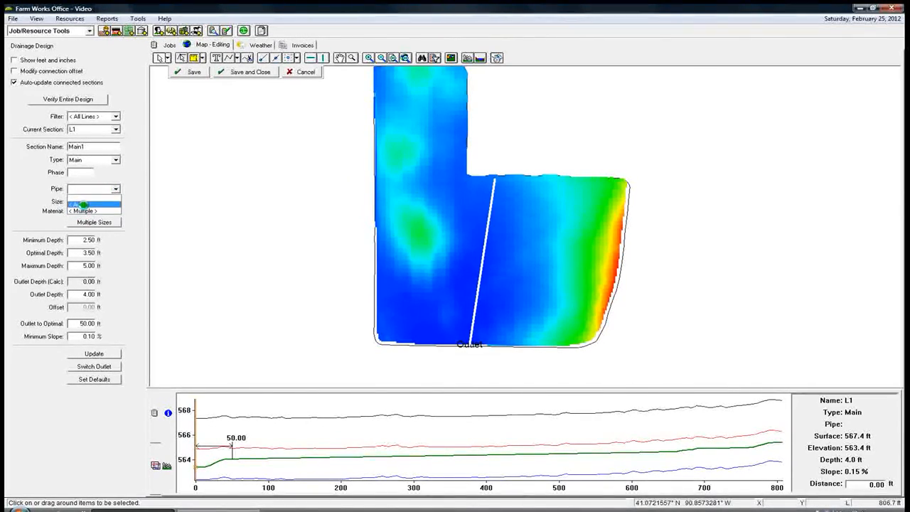
left_click(83, 204)
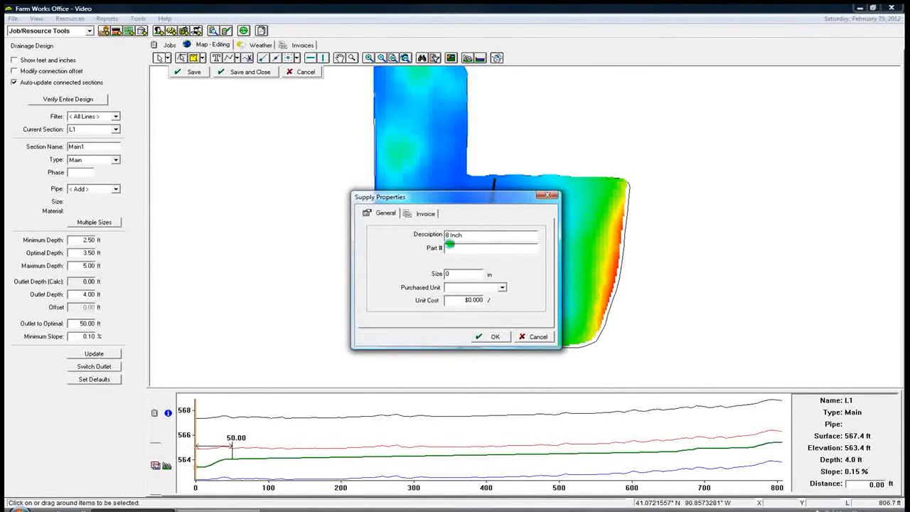
left_click(457, 248)
left_click(460, 273)
type("8")
left_click(472, 235)
type("PV")
Set the new pipe's purchased unit to foot, edit its unit cost, and save it as the main line's pipe.
left_click(503, 287)
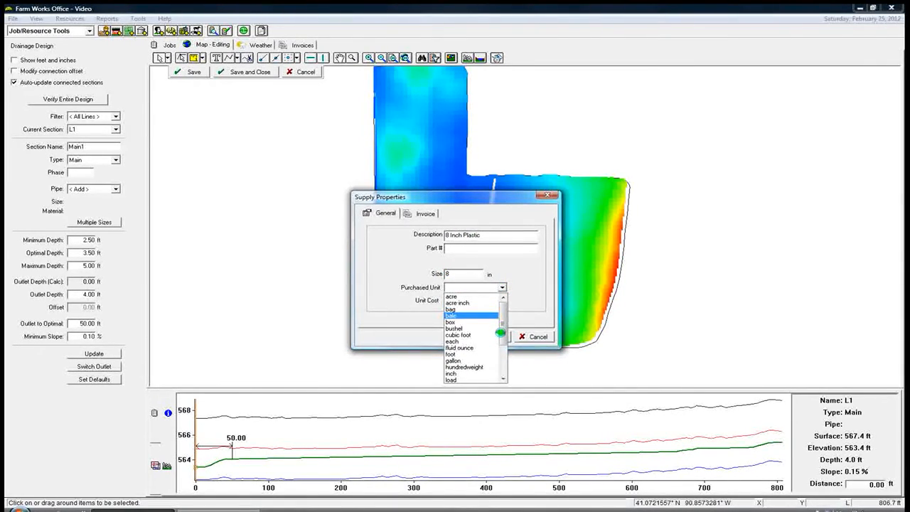
left_click_drag(503, 332, 501, 366)
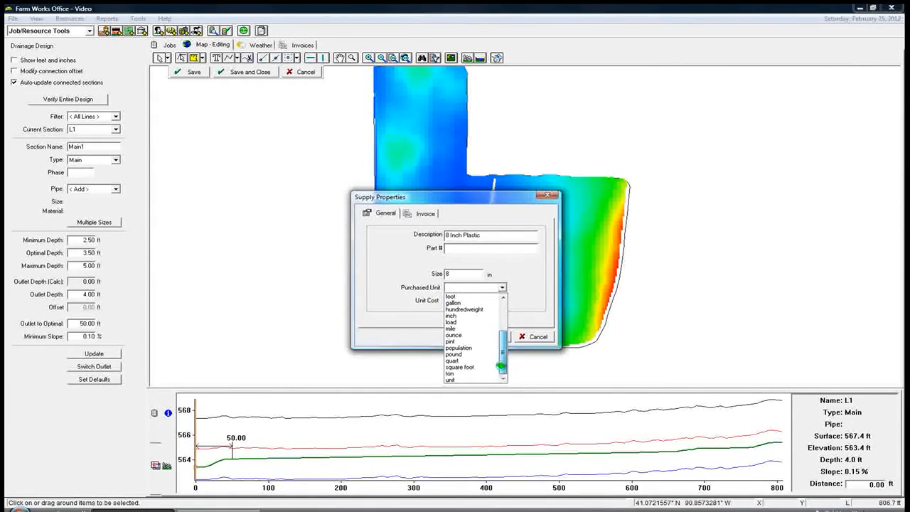
left_click(455, 296)
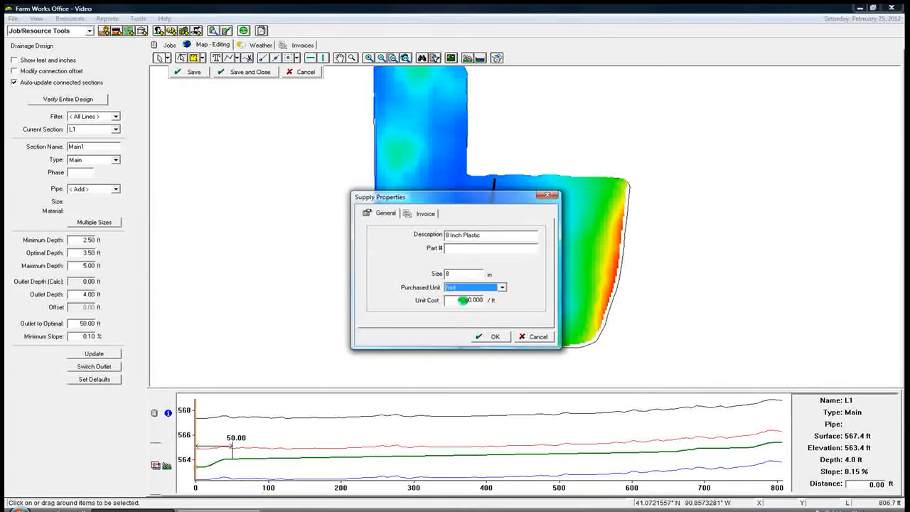
left_click_drag(463, 300, 494, 300)
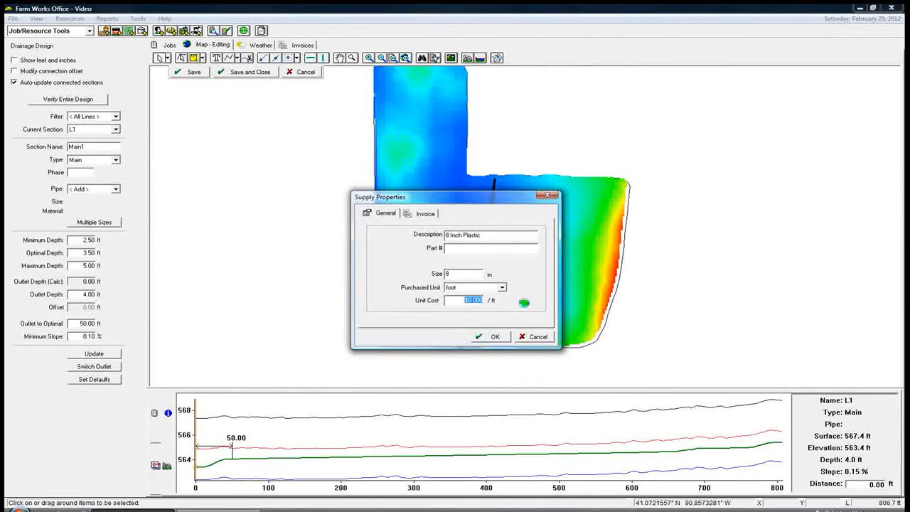
key("BackSpace")
left_click(487, 335)
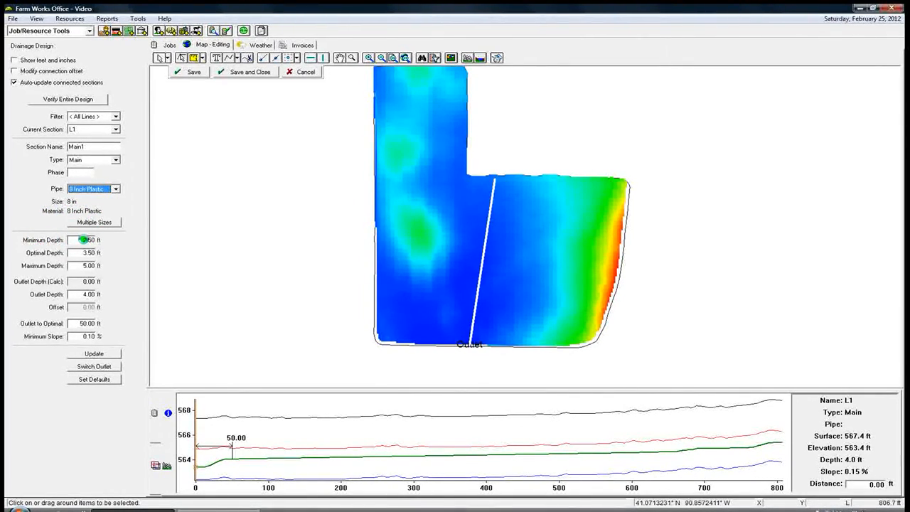
Set the default AutoSlope parameters to 3 ft minimum depth, 0.20 % minimum slope and 0.1 ft connection offset.
left_click(91, 379)
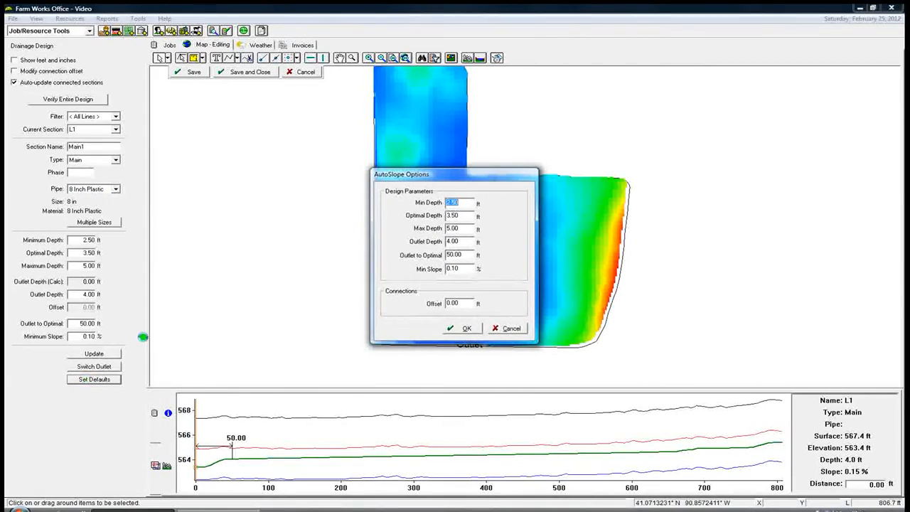
left_click_drag(457, 177, 415, 128)
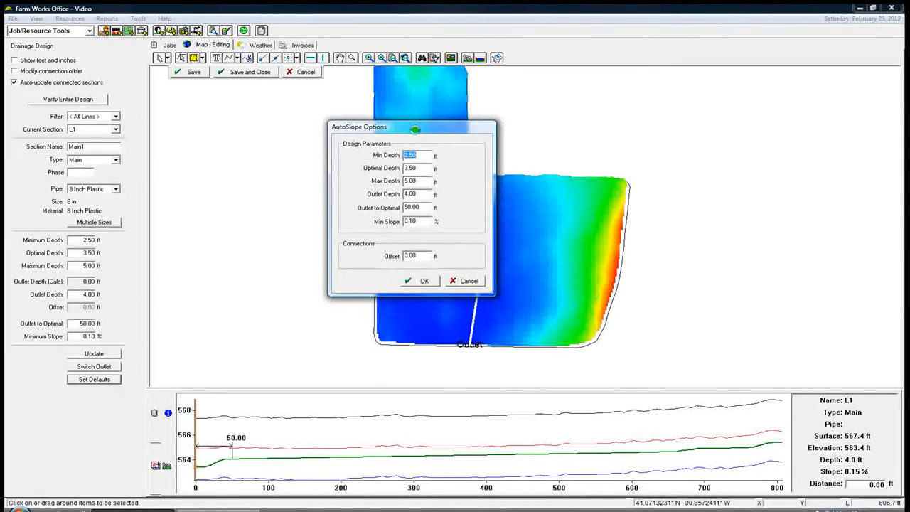
type("3")
left_click(415, 168)
left_click(415, 180)
double_click(410, 221)
left_click(421, 255)
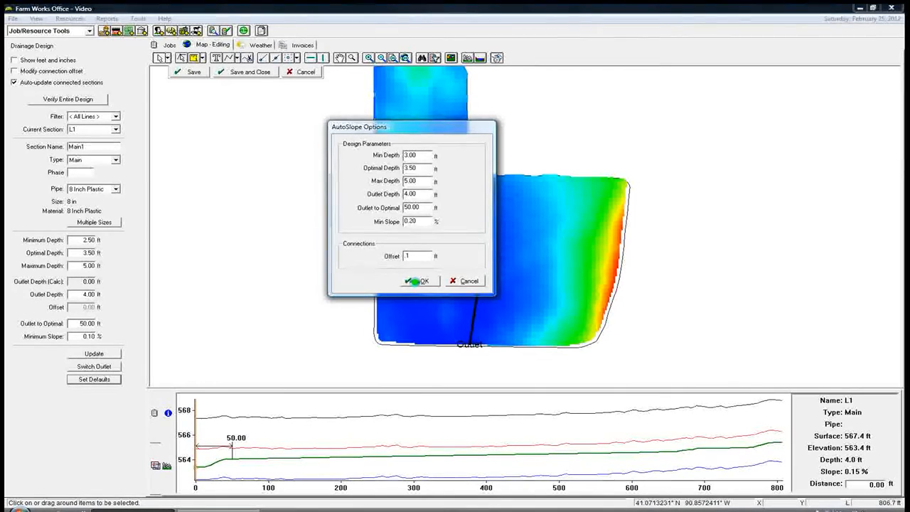
left_click(415, 280)
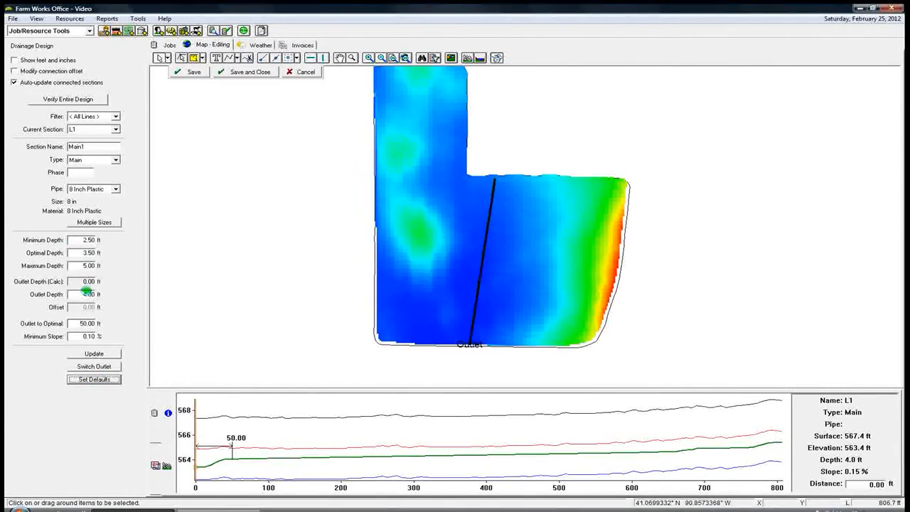
Set the main line's minimum depth to 3 ft and minimum slope to 0.2 %, and update its design.
left_click(87, 239)
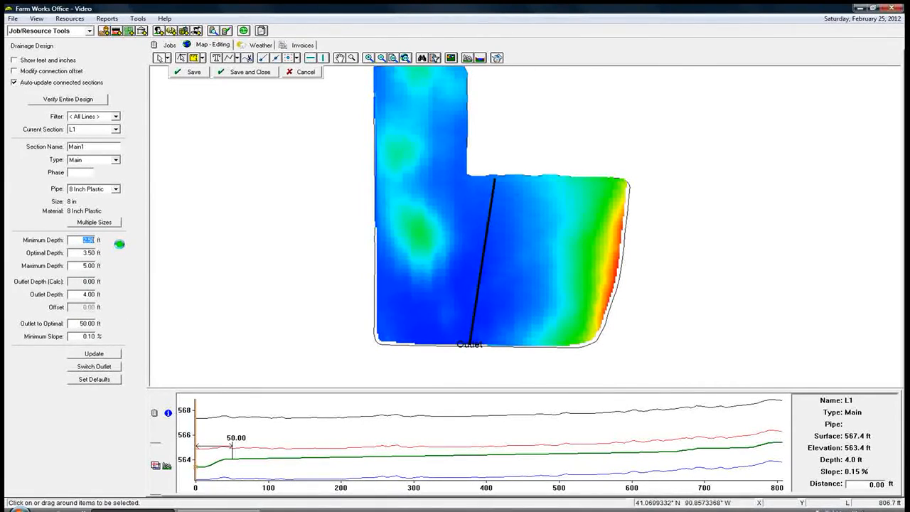
type("3")
left_click(88, 253)
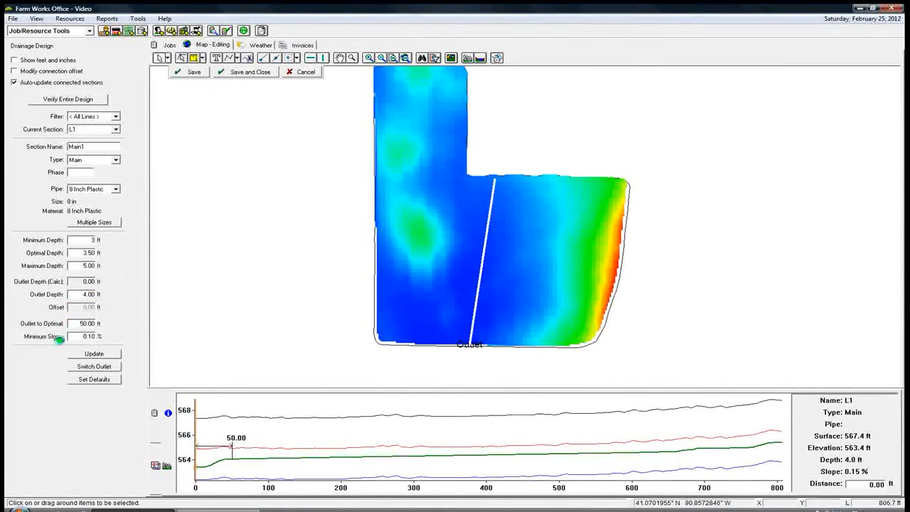
left_click_drag(79, 336, 139, 336)
type(".2")
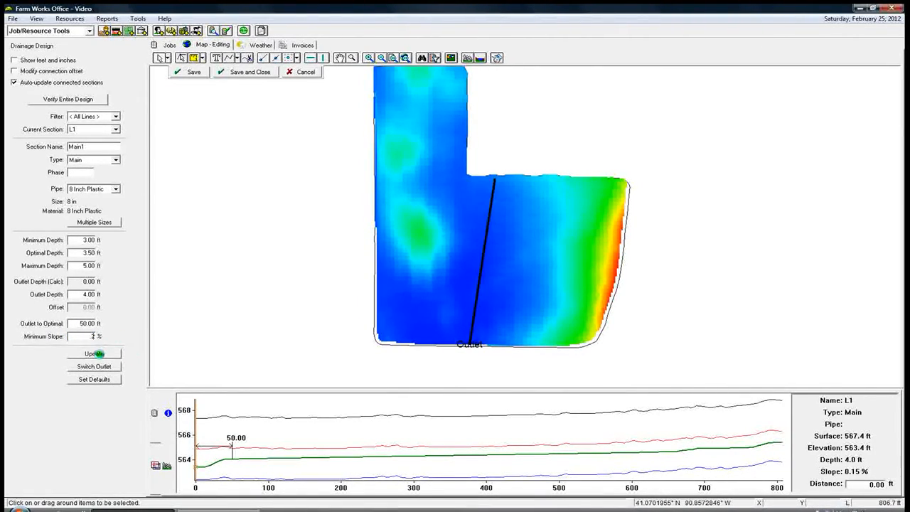
left_click(96, 353)
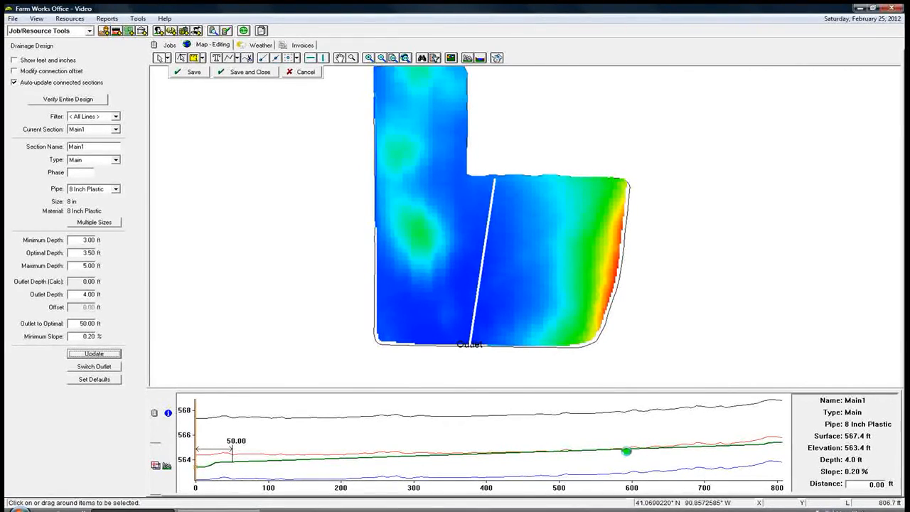
Check depths along the Main1 profile, set its outlet-to-optimal distance to 100 ft, and update the design.
left_click(589, 450)
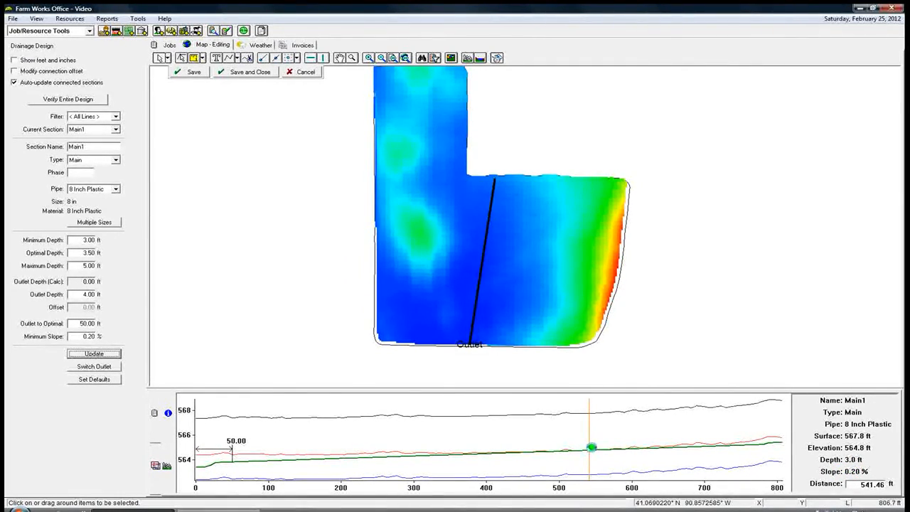
left_click(248, 460)
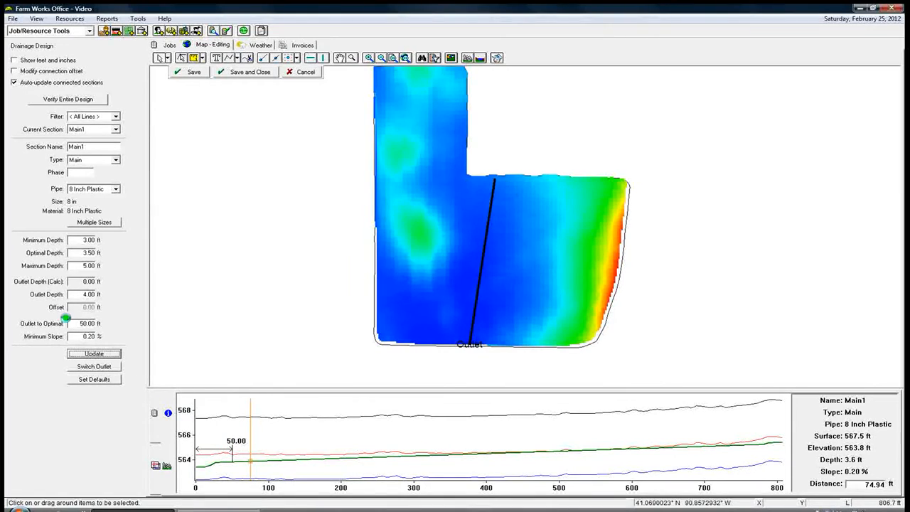
double_click(84, 323)
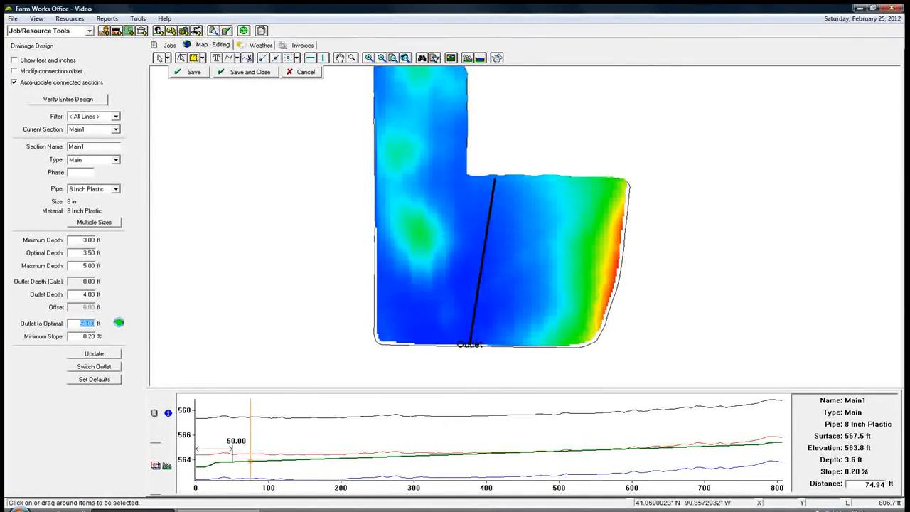
type("100")
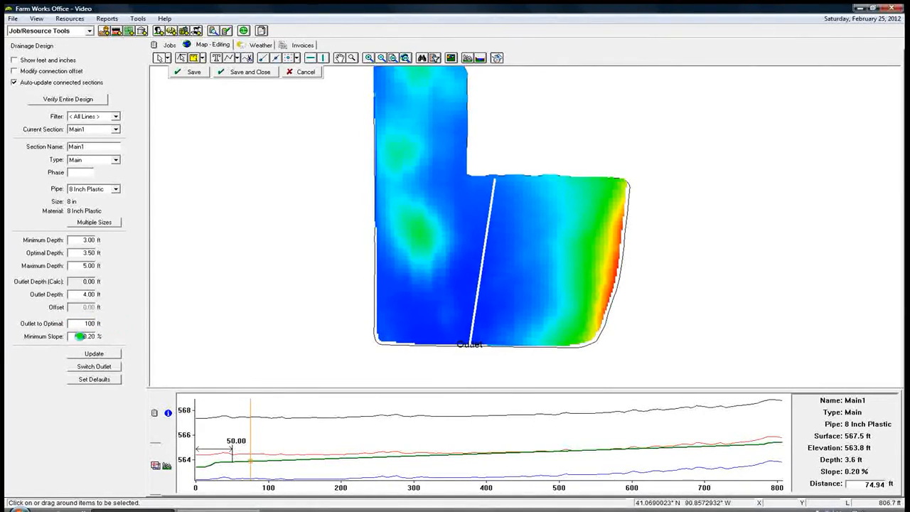
left_click(84, 354)
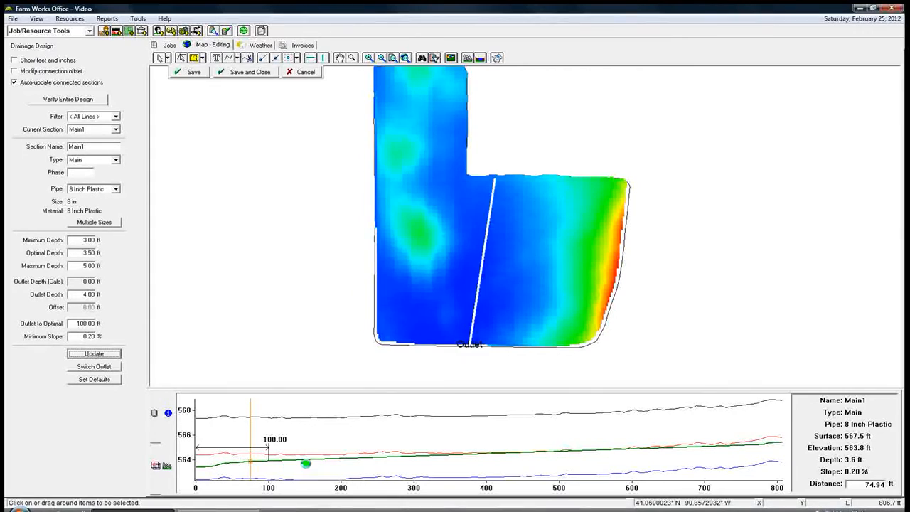
Try a minimum slope of 0.4 % on Main1, update the design, and reselect the line to check it.
double_click(84, 336)
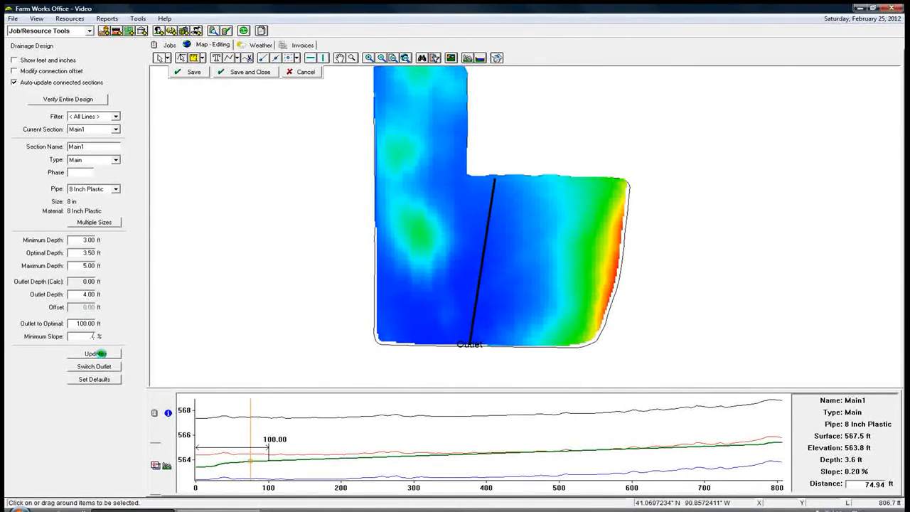
left_click(96, 354)
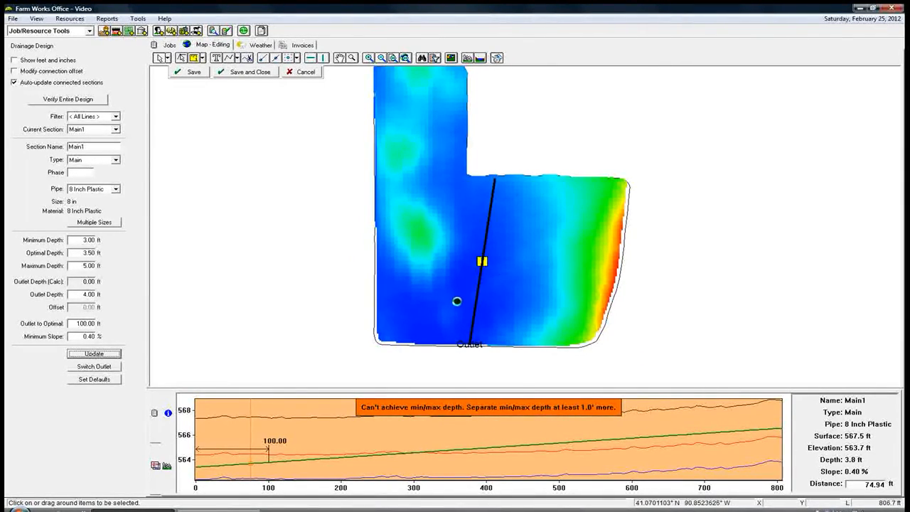
left_click(507, 243)
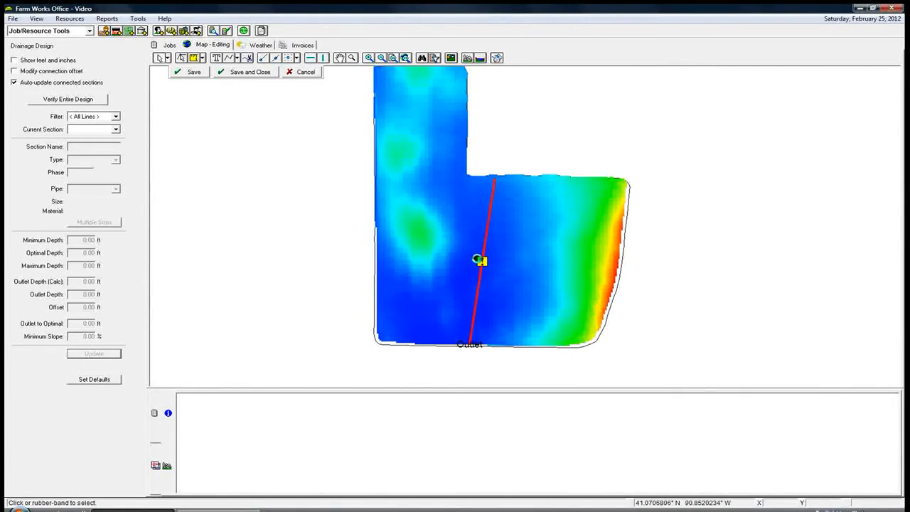
left_click(478, 260)
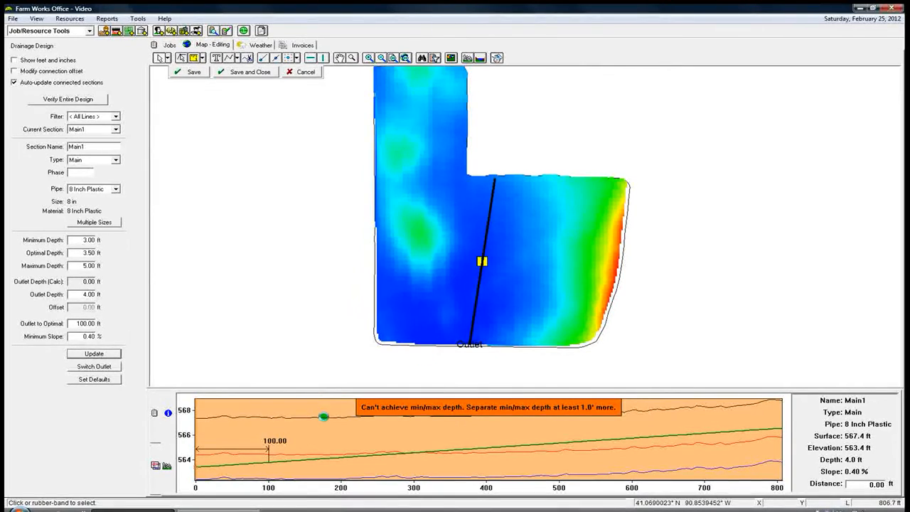
Set Main1's minimum slope to 0.2 %, update its design, and deselect the line.
left_click_drag(79, 335, 114, 335)
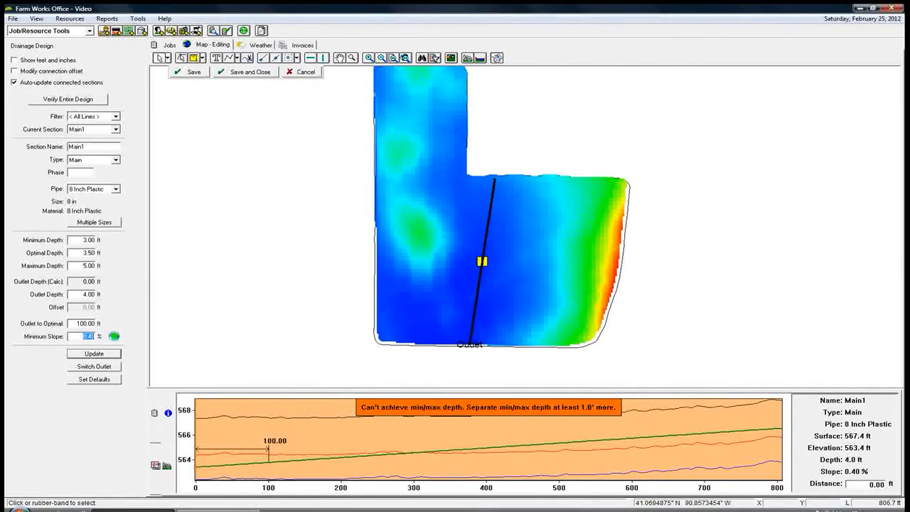
type(".2")
left_click(86, 353)
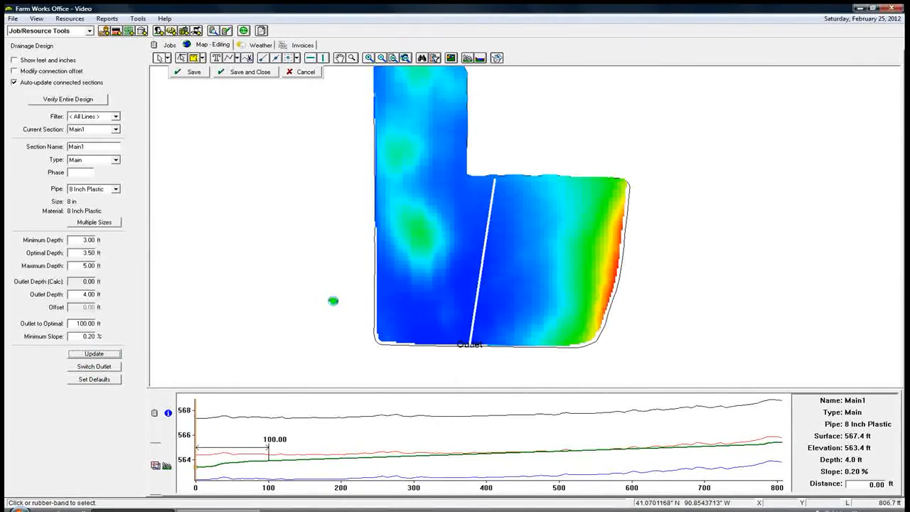
left_click(339, 266)
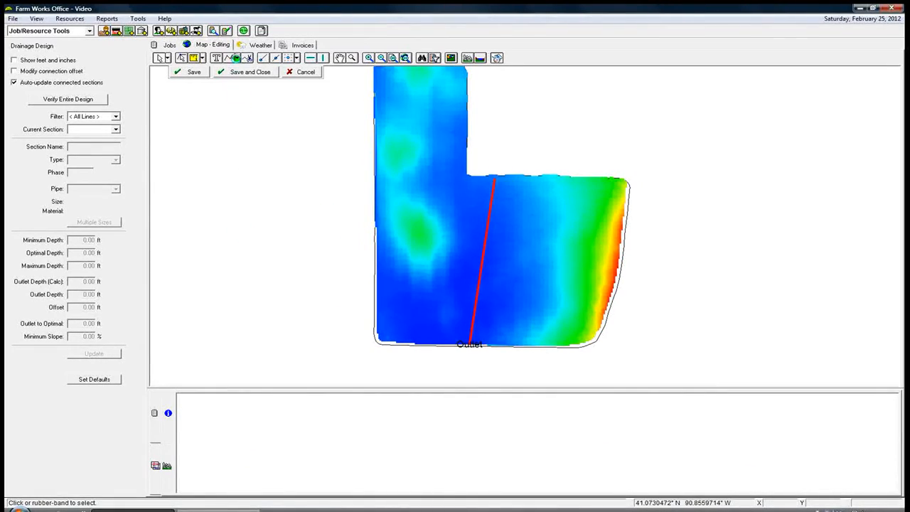
Draw a lateral pipe about 576 ft long from the northern end of the main east to the field boundary.
left_click(237, 58)
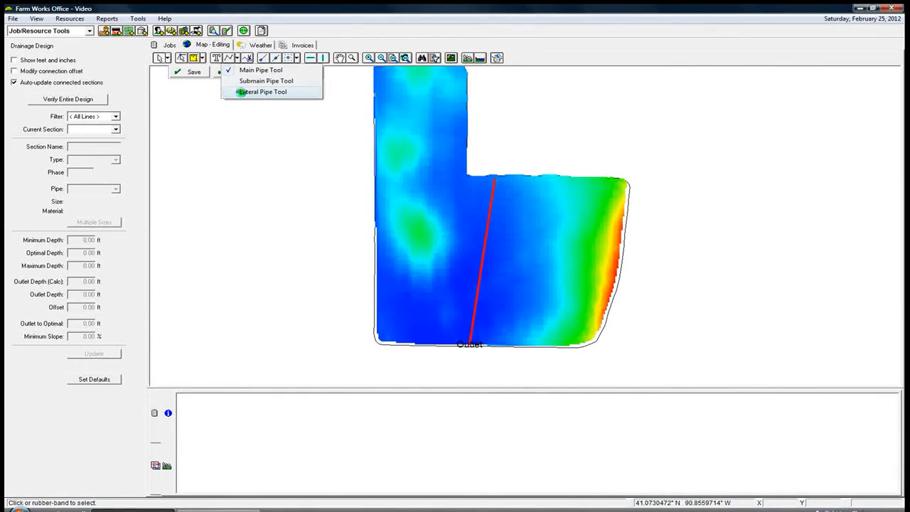
left_click(241, 92)
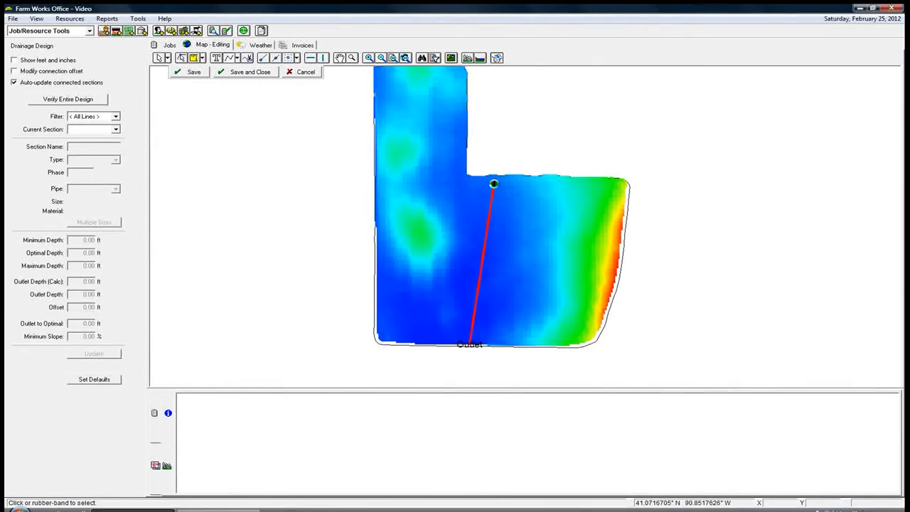
left_click(493, 183)
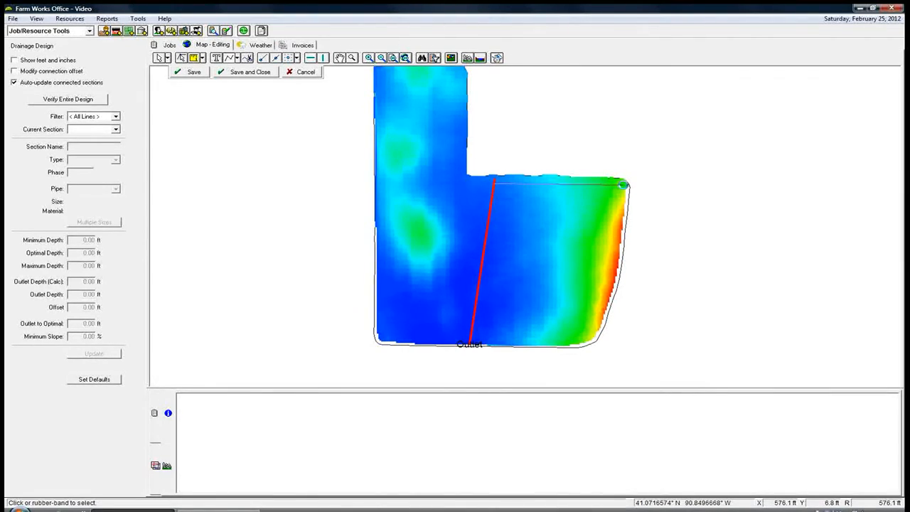
left_click(623, 184)
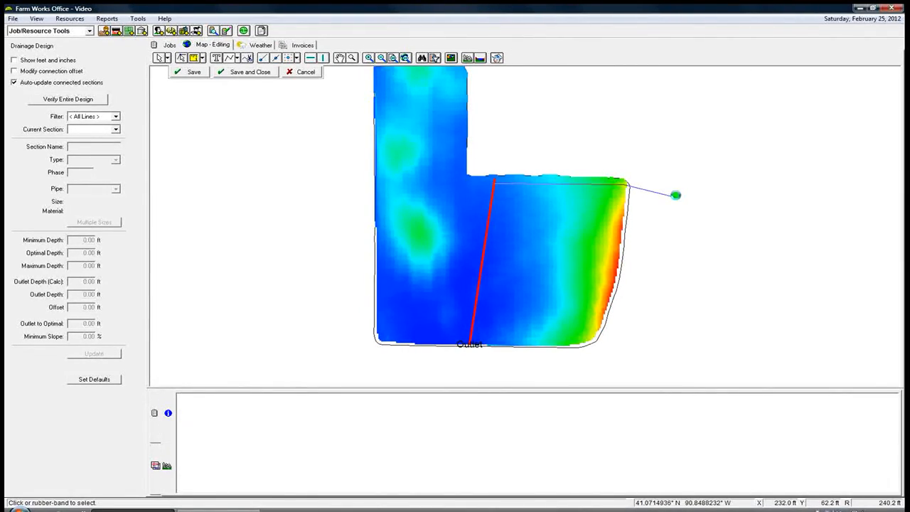
right_click(649, 160)
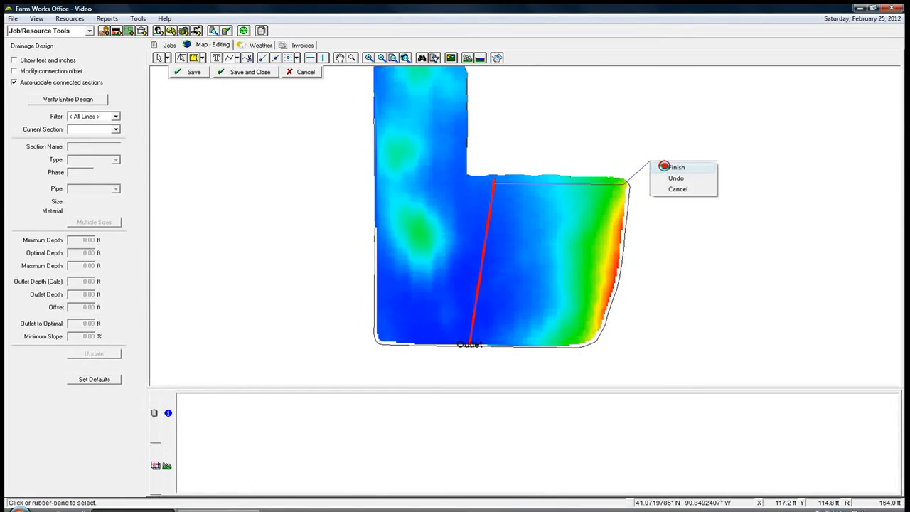
left_click(664, 165)
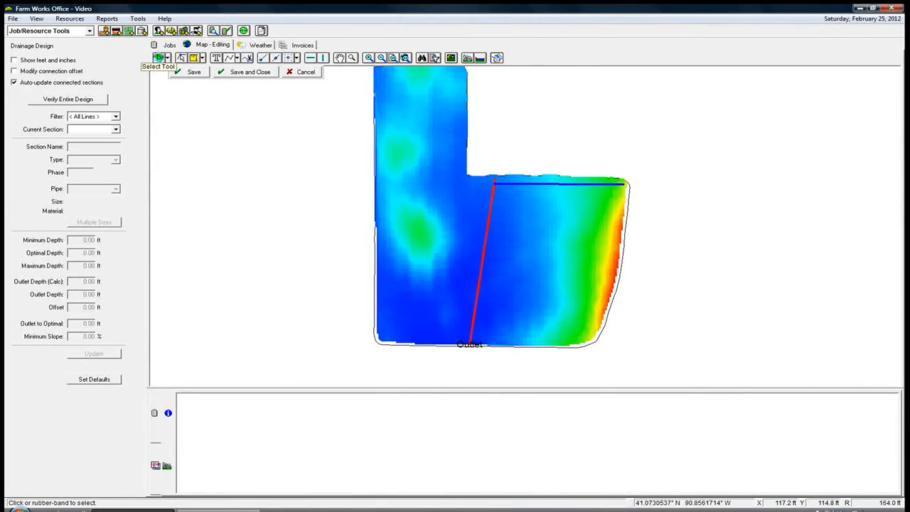
Create 20 offset copies of the new lateral at 50 ft spacing, offset to its right.
left_click(158, 57)
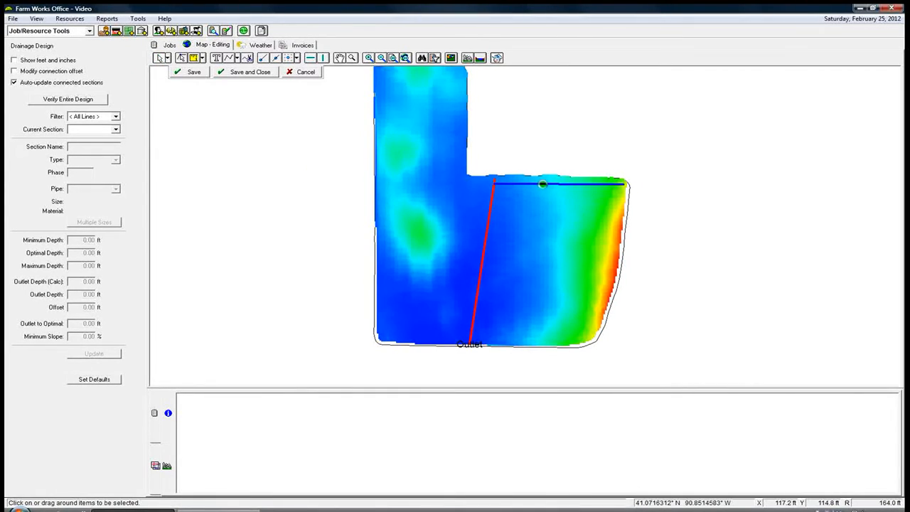
left_click(545, 183)
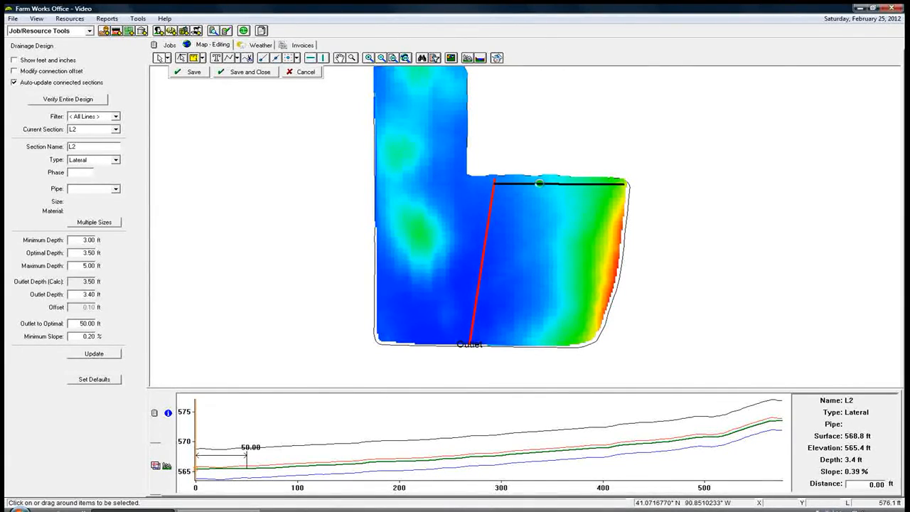
right_click(542, 183)
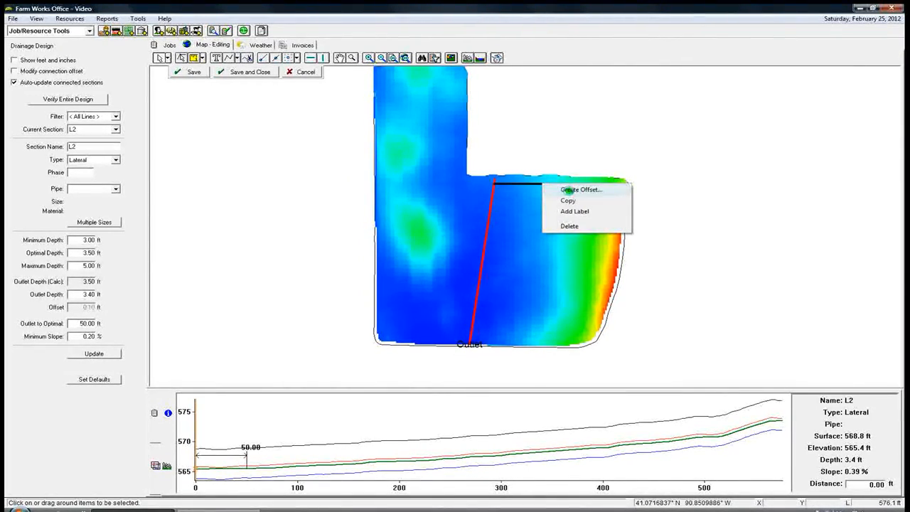
left_click(581, 189)
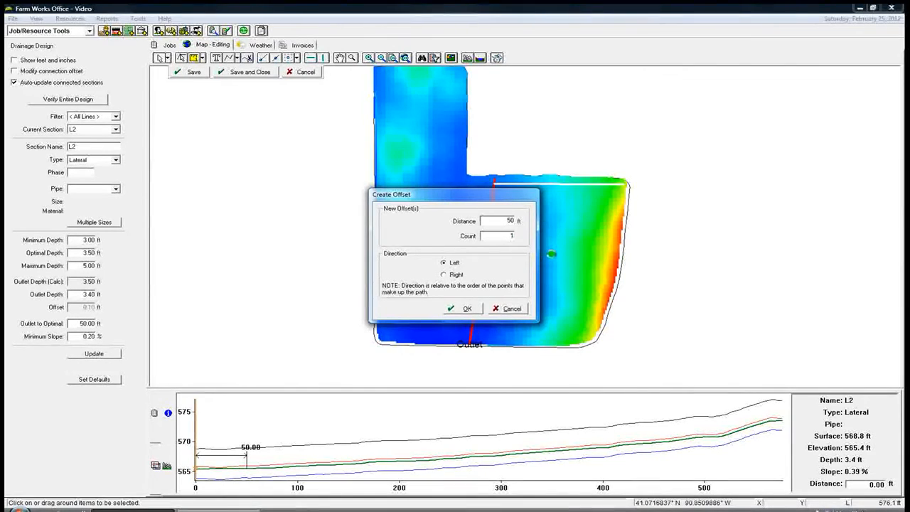
left_click_drag(501, 235, 532, 234)
type("20")
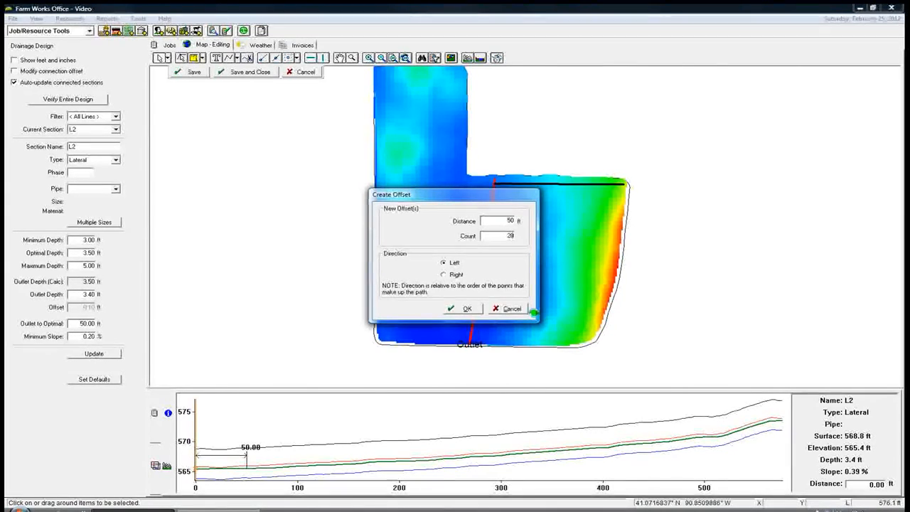
left_click_drag(450, 203, 361, 159)
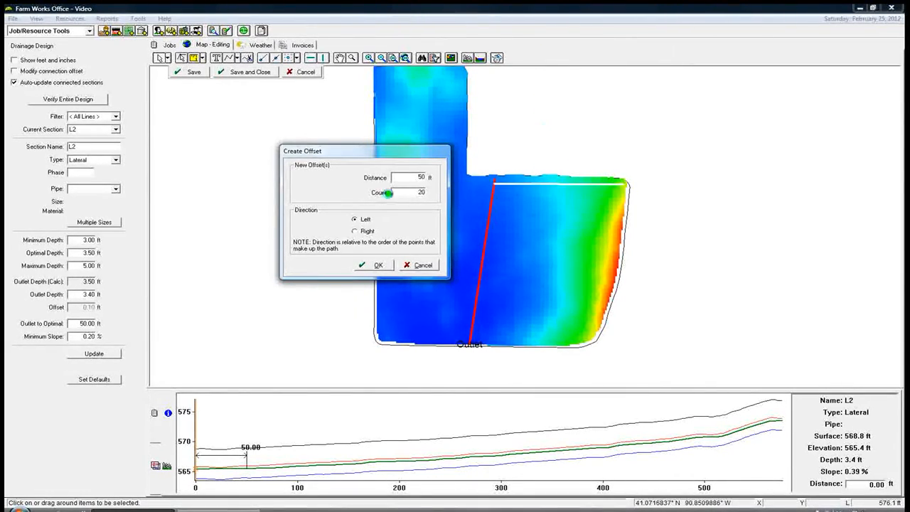
left_click(354, 231)
left_click(376, 265)
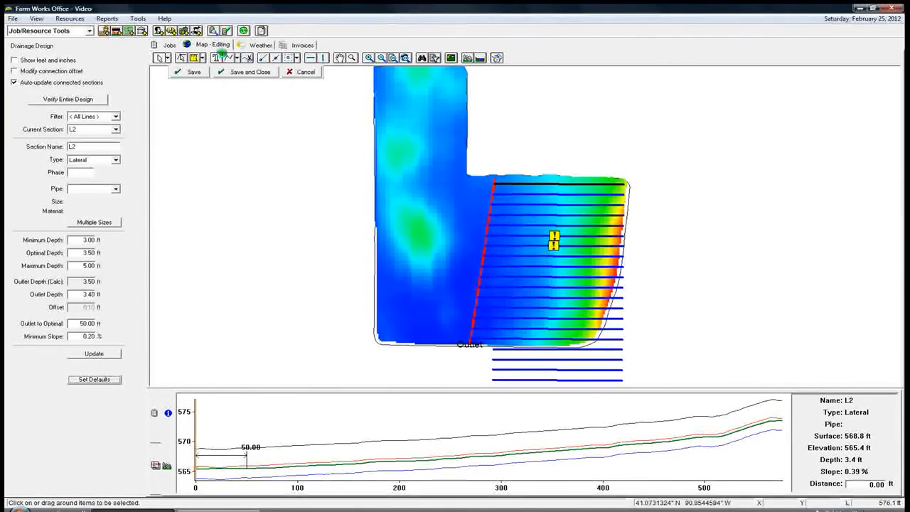
Delete the five southernmost offset laterals, L22 to L18, that lie beyond the field's southern boundary.
left_click(340, 57)
left_click_drag(353, 217, 309, 134)
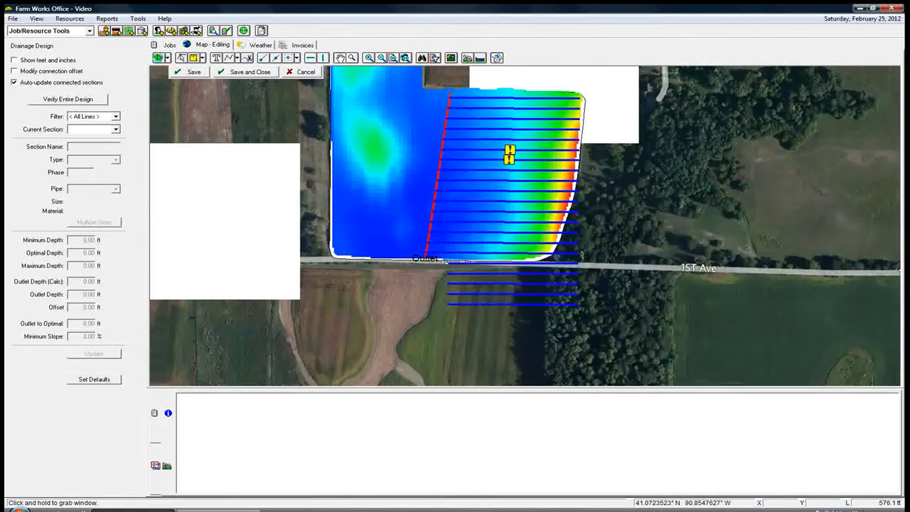
left_click(511, 304)
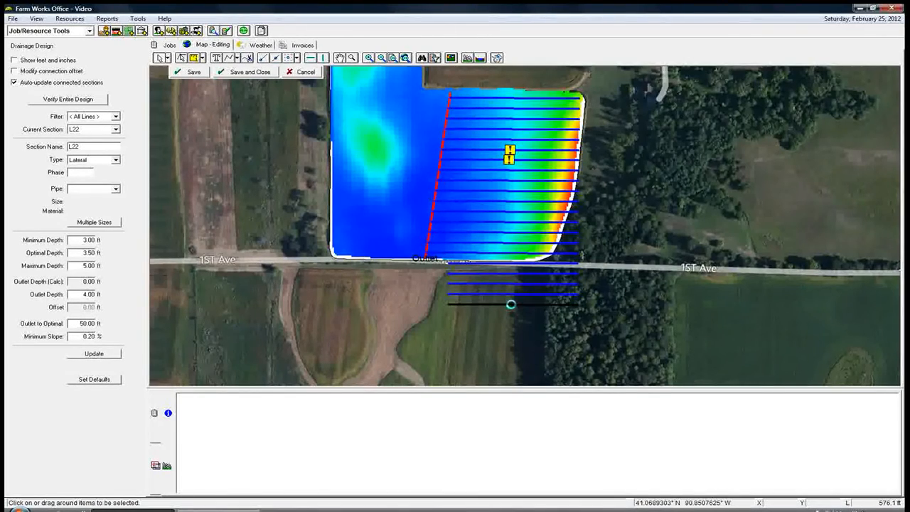
key("Delete")
left_click(511, 297)
key("Delete")
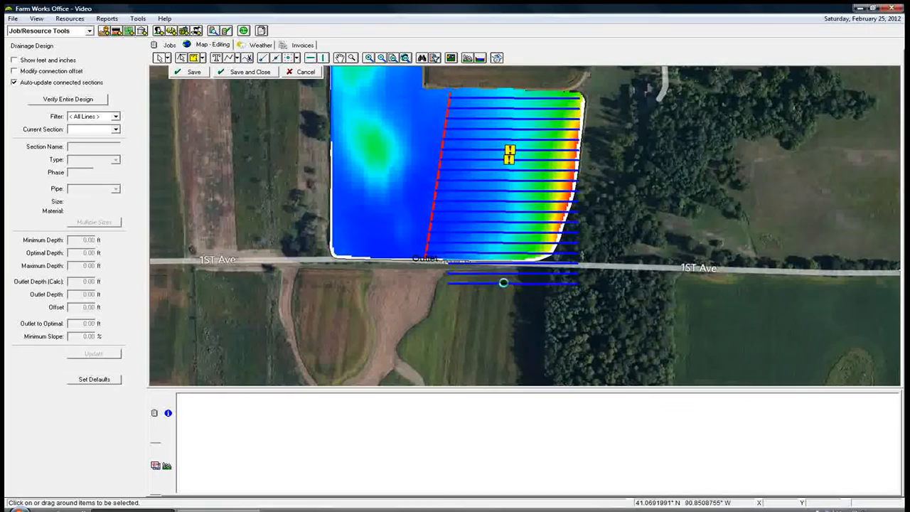
left_click(502, 283)
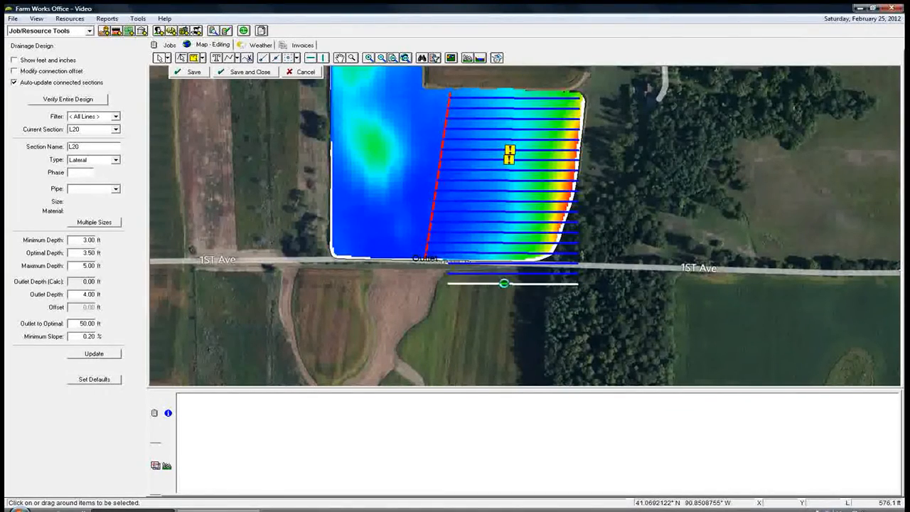
right_click(504, 283)
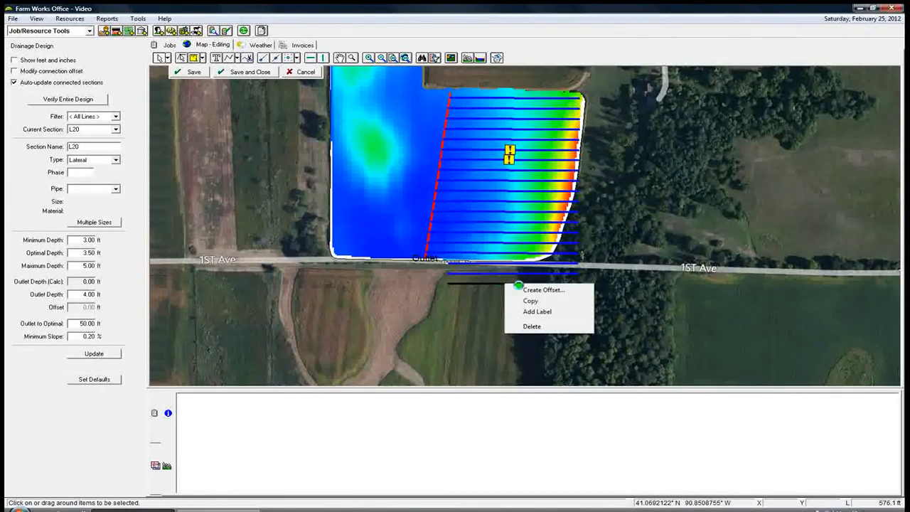
left_click(532, 326)
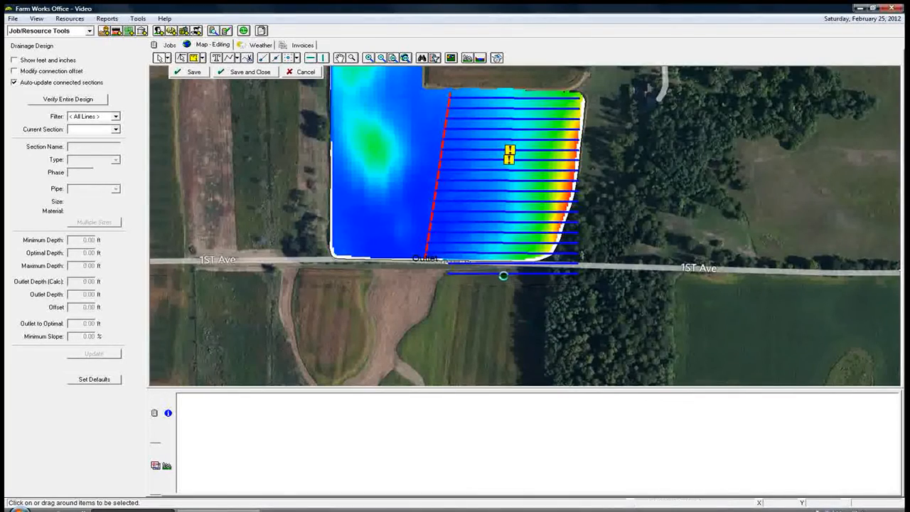
left_click(501, 273)
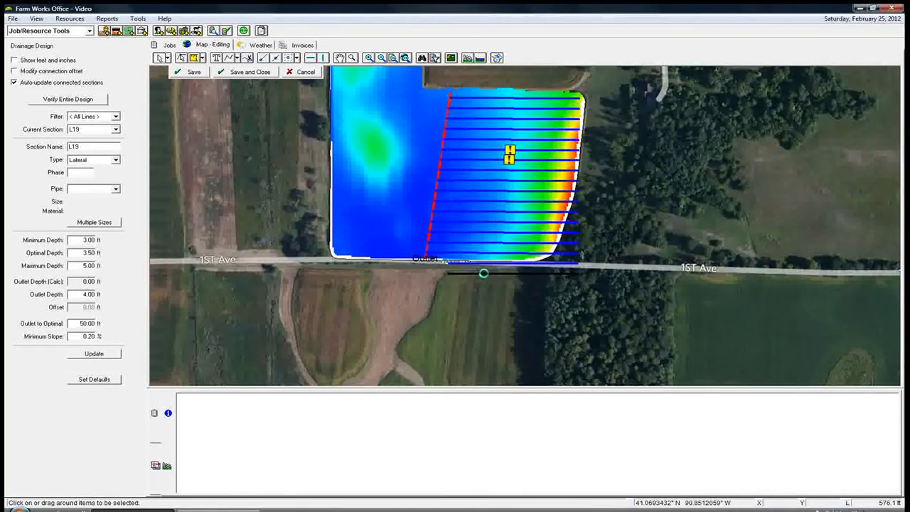
right_click(483, 274)
left_click(513, 316)
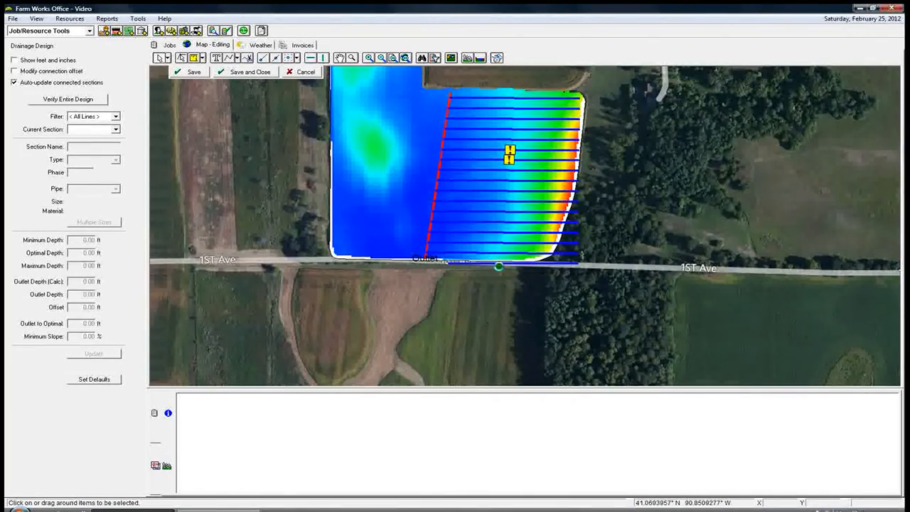
left_click(496, 263)
right_click(497, 265)
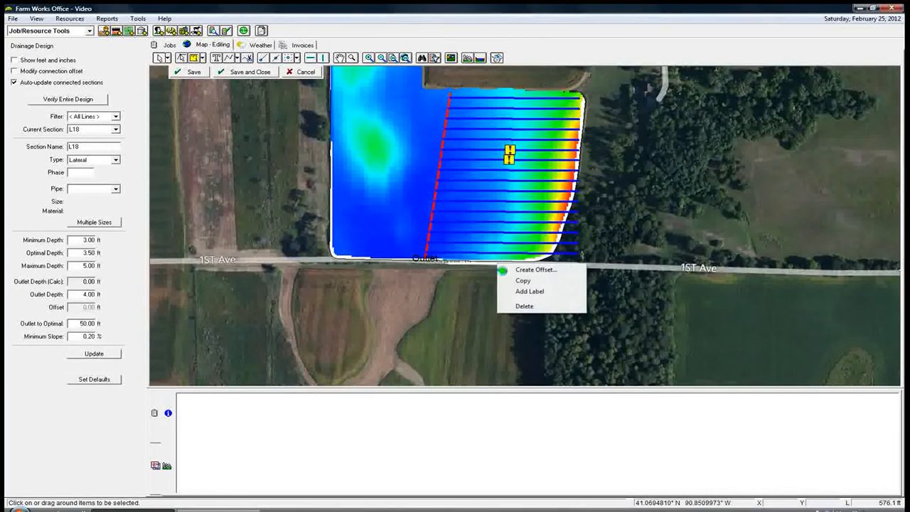
left_click(513, 305)
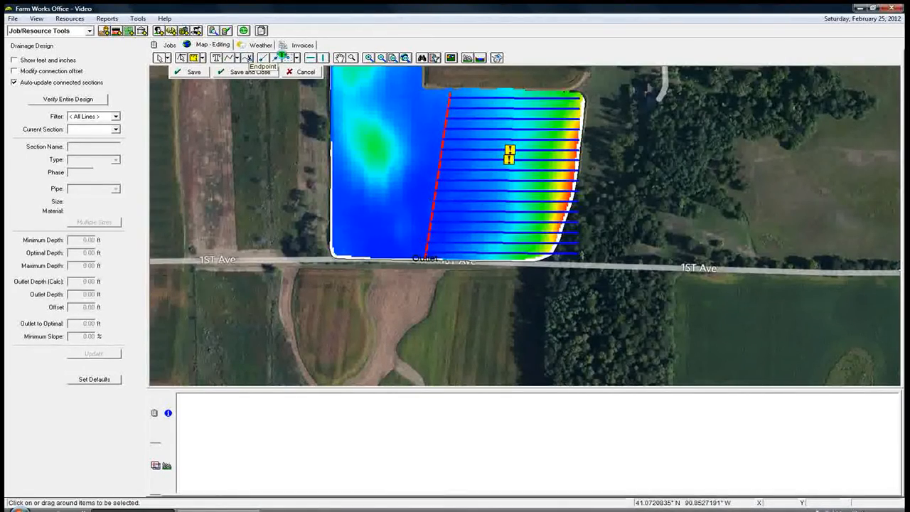
Add a new pipe supply for the northernmost lateral, L2, with the description 4 Inch Plastic and a size of 4 in.
left_click(339, 57)
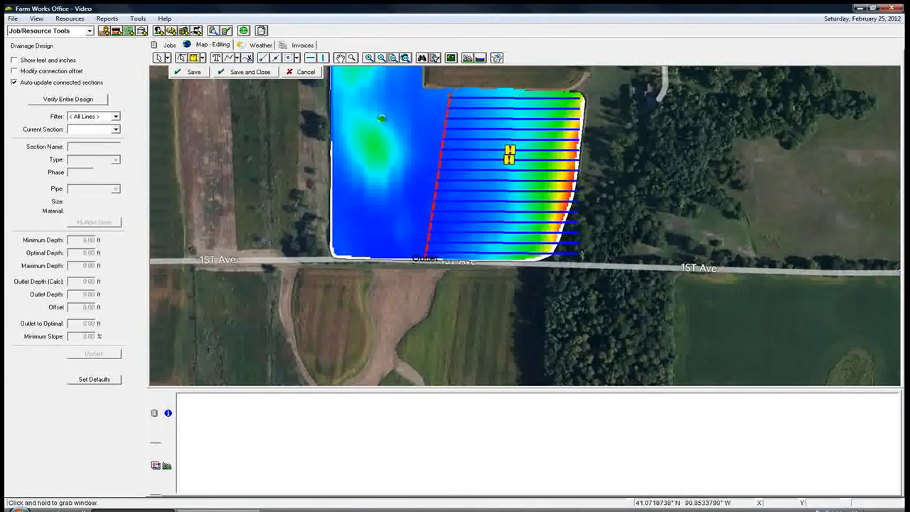
left_click_drag(418, 138, 360, 154)
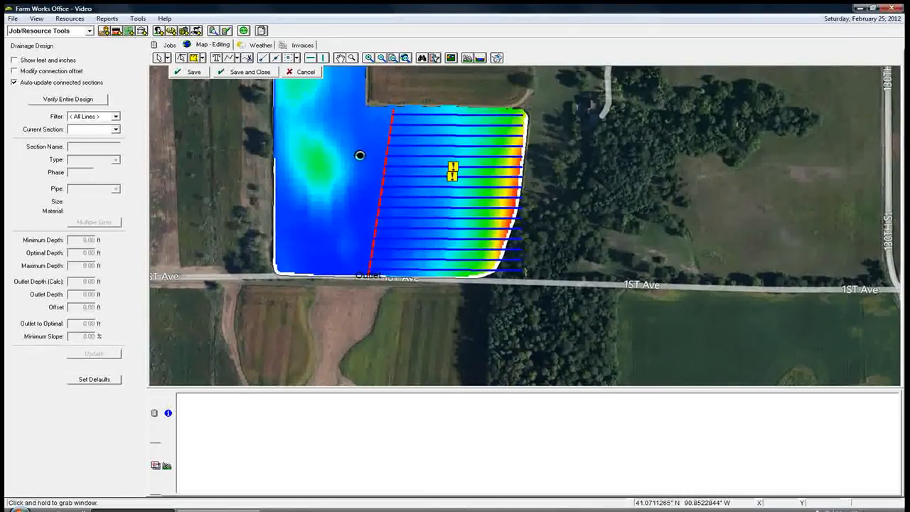
scroll(361, 167, "up", 2)
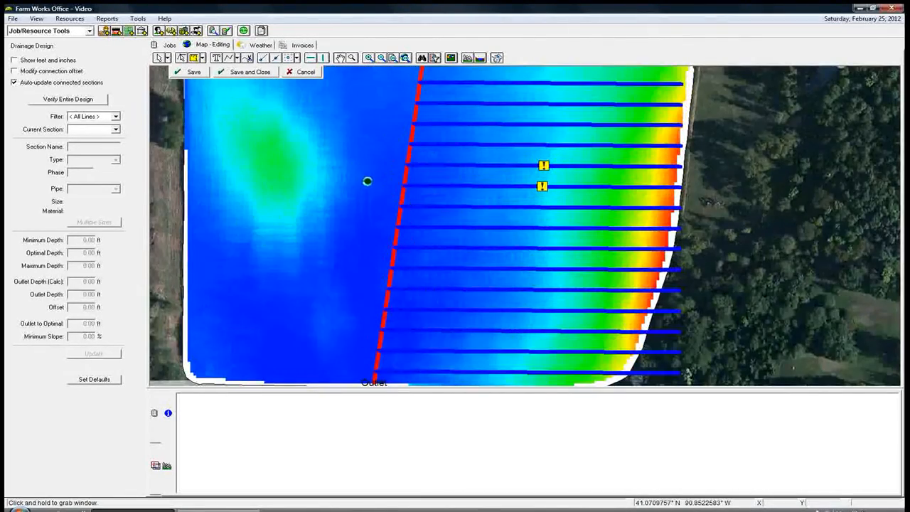
left_click_drag(348, 204, 337, 223)
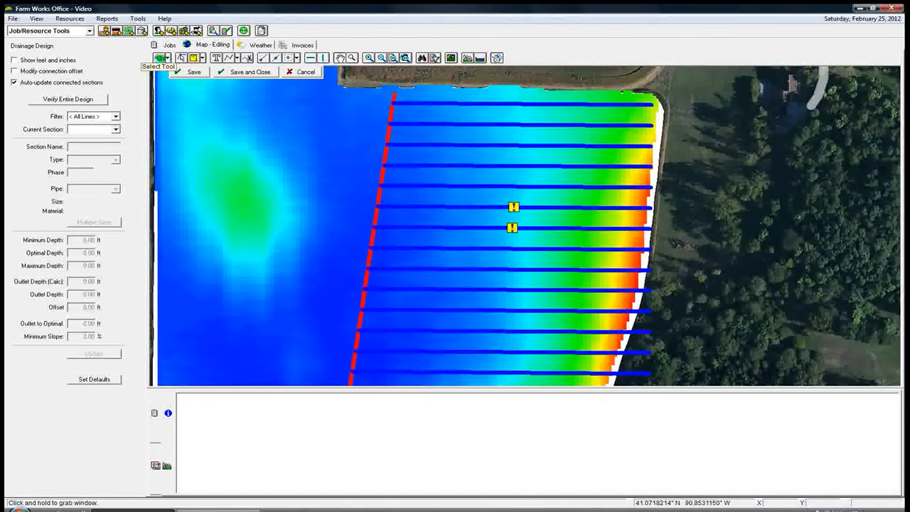
left_click(160, 57)
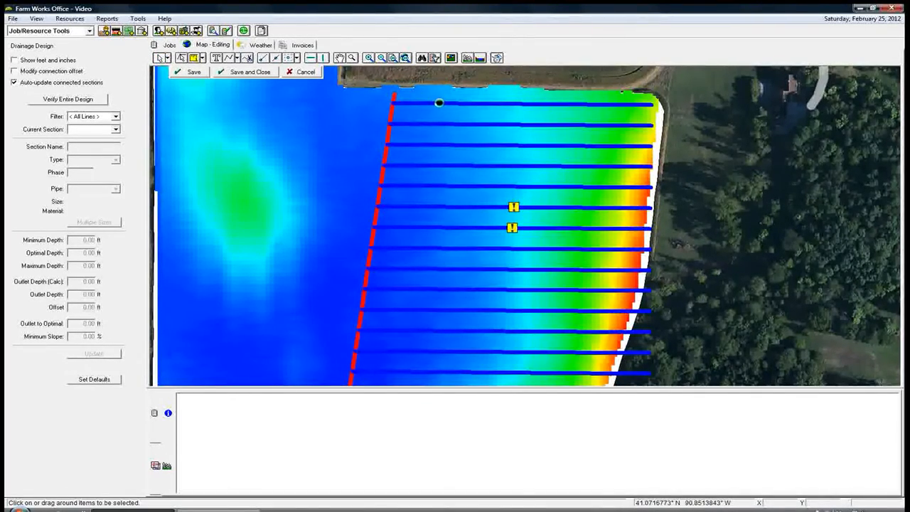
left_click(440, 103)
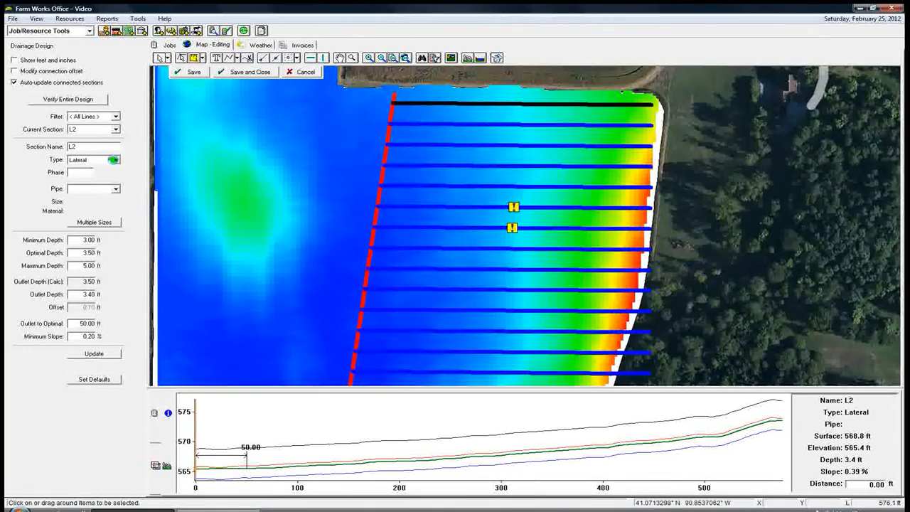
left_click(107, 190)
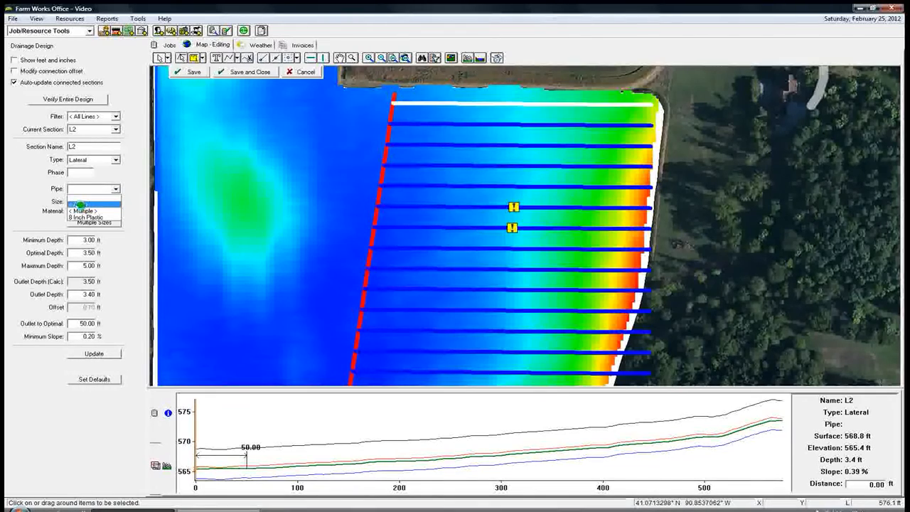
left_click(81, 204)
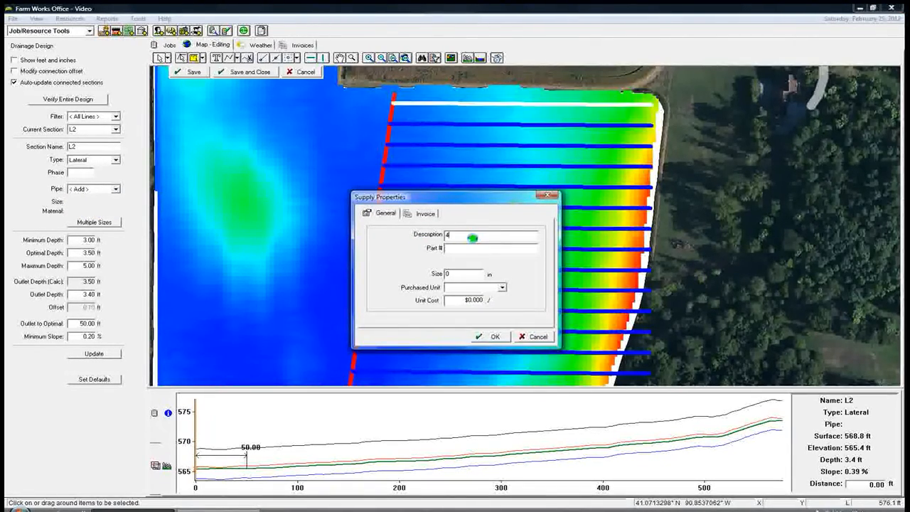
type("4 Inch Plastic")
double_click(466, 274)
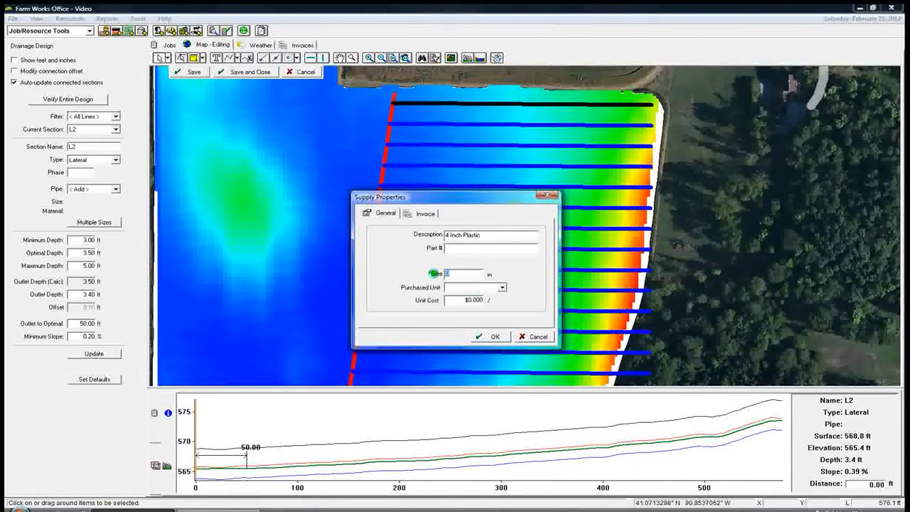
type("4")
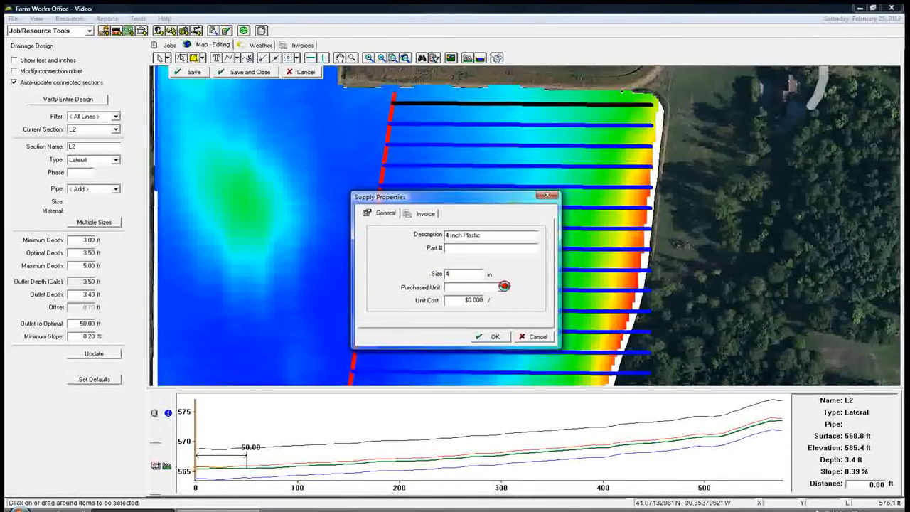
Set the new pipe's purchased unit to foot and its unit cost to 35, and save it to lateral L2.
left_click(502, 287)
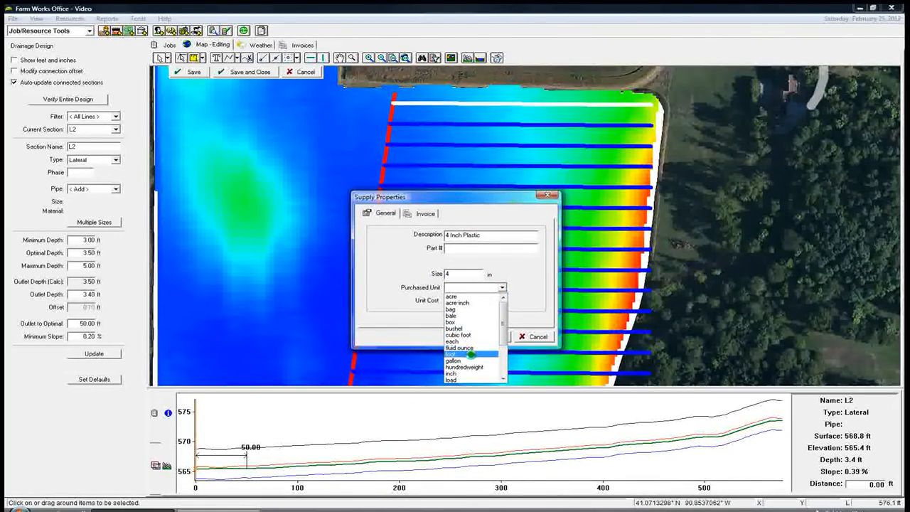
left_click(469, 353)
double_click(471, 299)
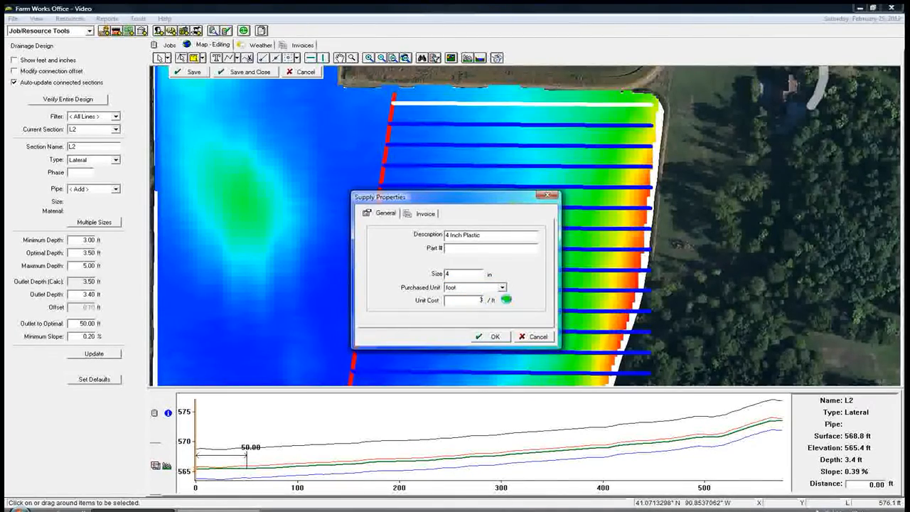
type("35")
left_click(490, 336)
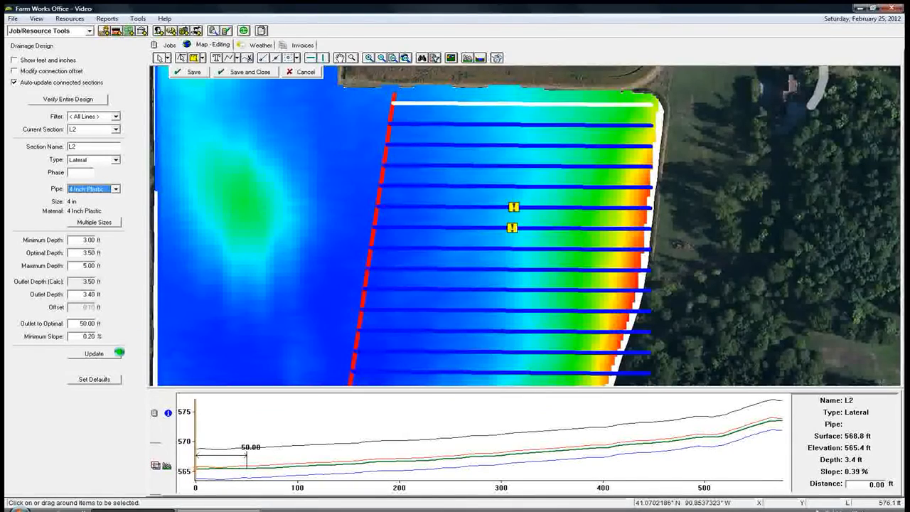
left_click(512, 124)
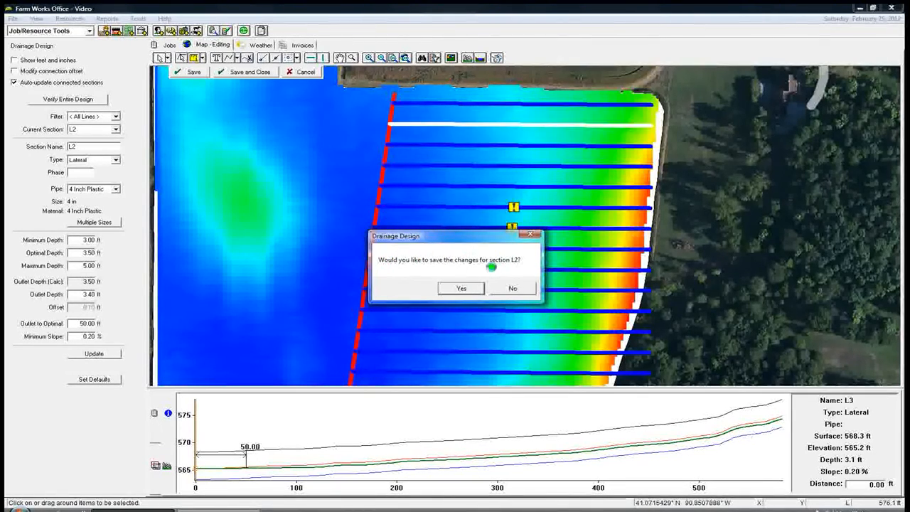
left_click(456, 289)
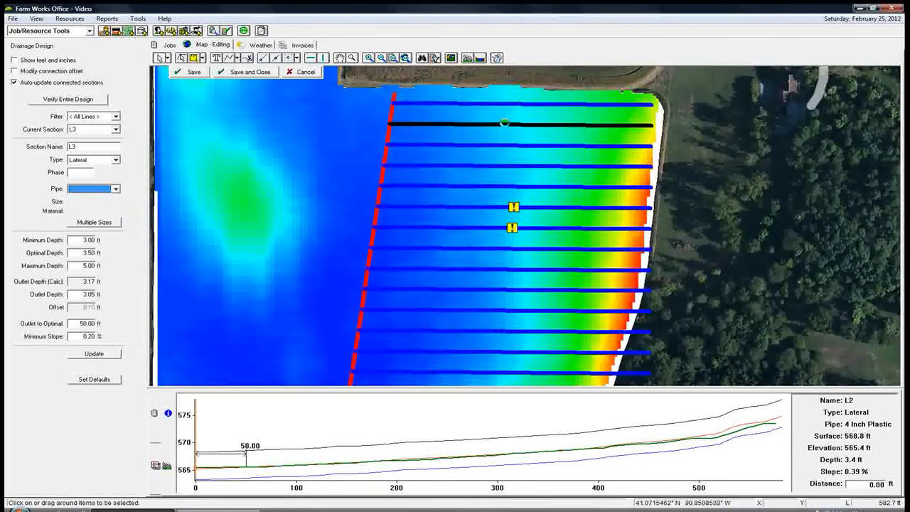
Assign the 4 Inch Plastic pipe to laterals L3 and L4, updating the design of each.
left_click(116, 188)
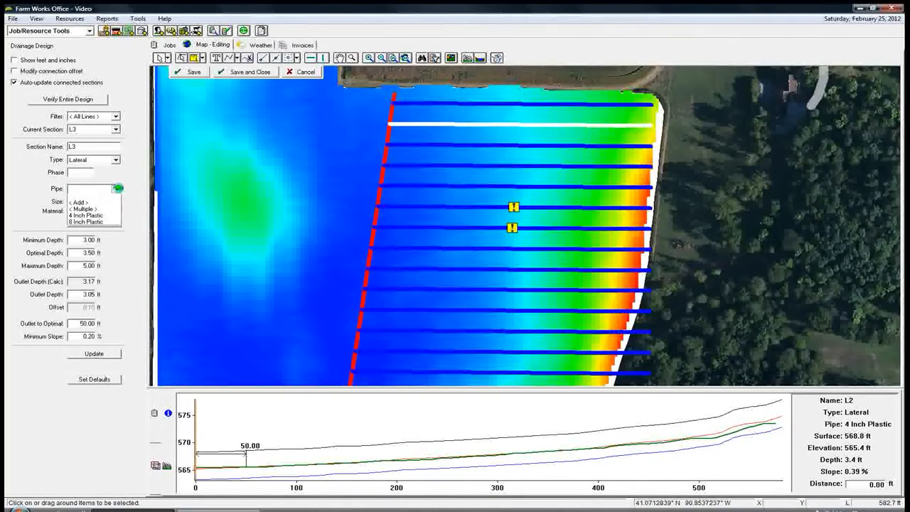
left_click(98, 217)
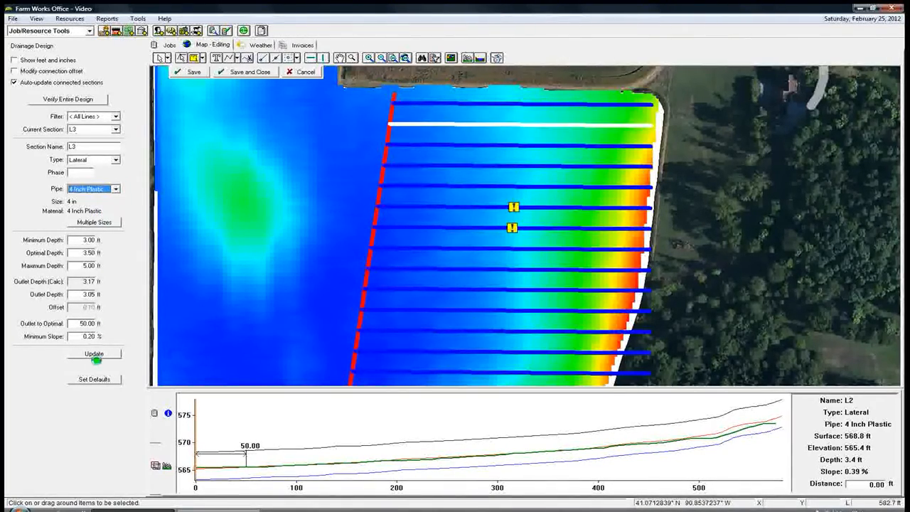
left_click(95, 354)
left_click(509, 145)
left_click(112, 186)
left_click(105, 219)
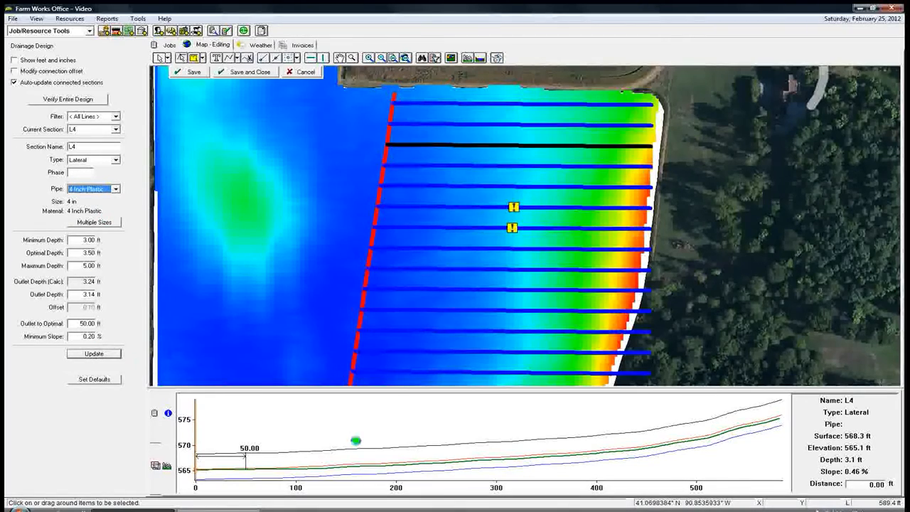
left_click(105, 354)
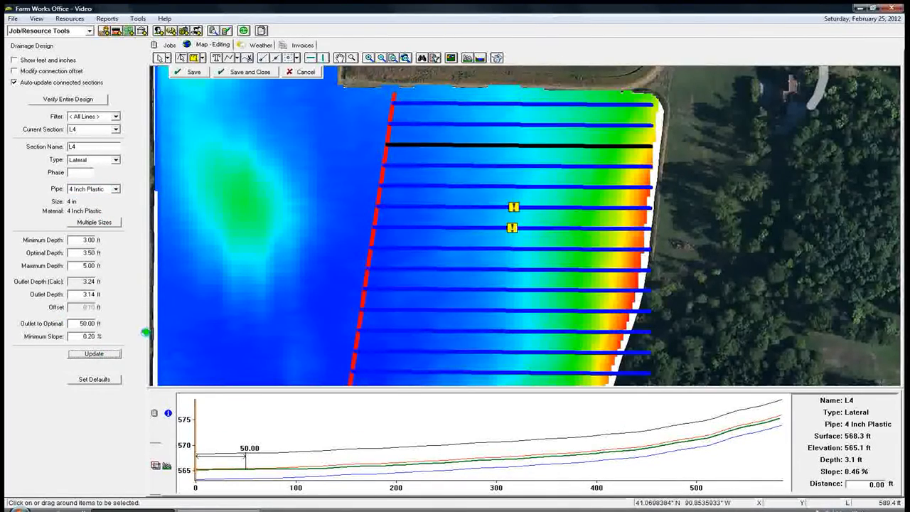
Assign the 4 Inch Plastic pipe to lateral L5 and update its design.
left_click(498, 165)
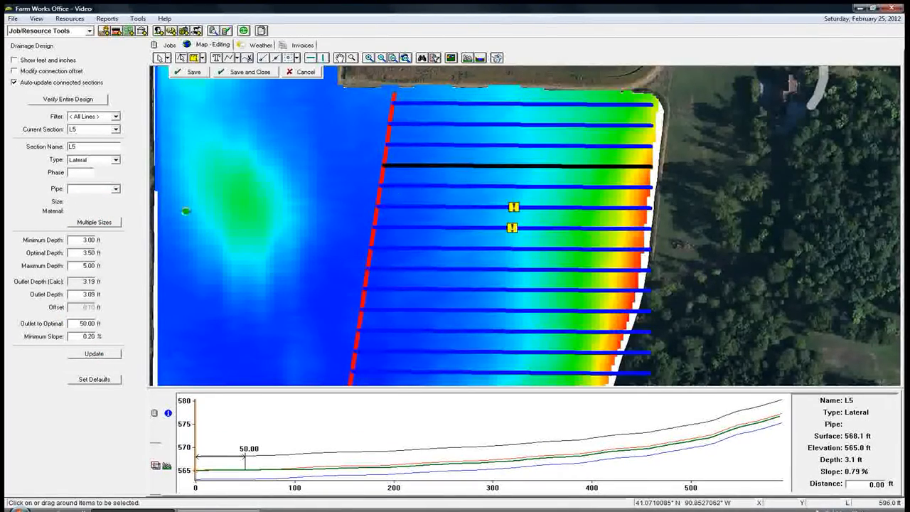
left_click(115, 188)
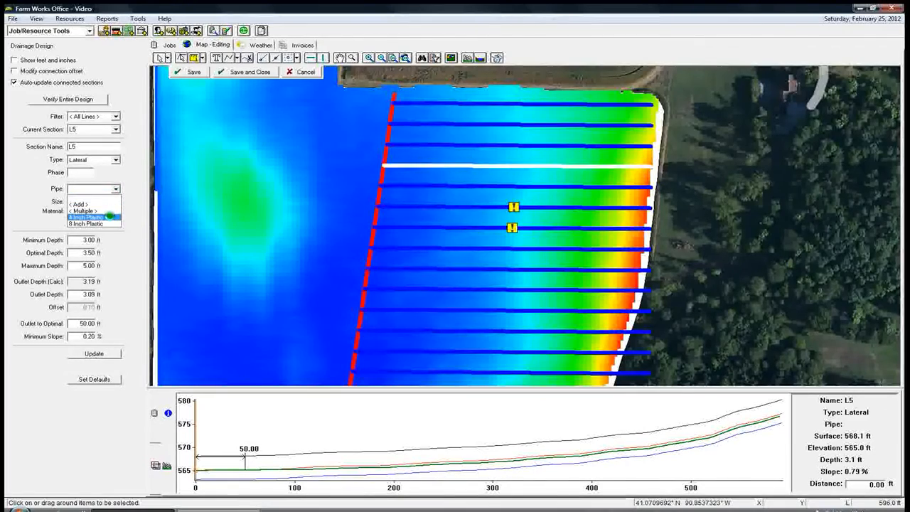
left_click(106, 216)
left_click(108, 353)
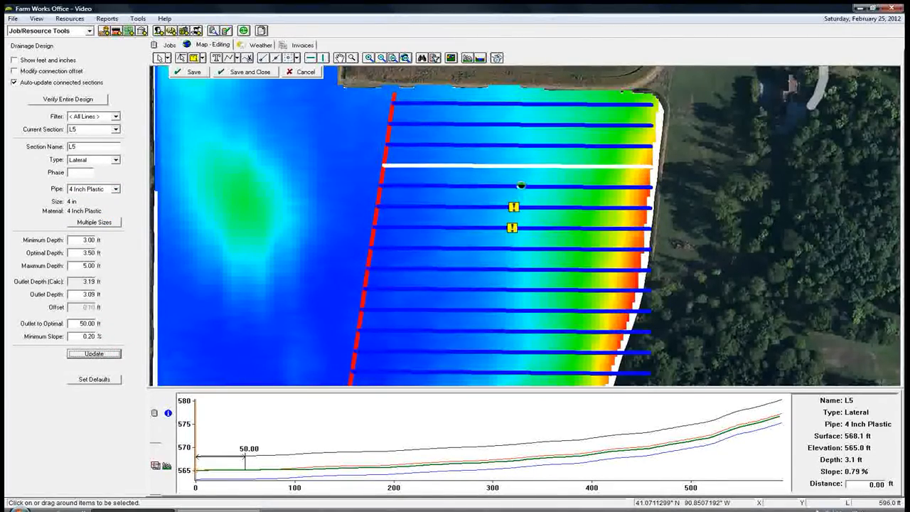
Assign the 4 Inch Plastic pipe to lateral L6, set its outlet depth to 3.08 ft, and update its design.
left_click(518, 187)
left_click(115, 188)
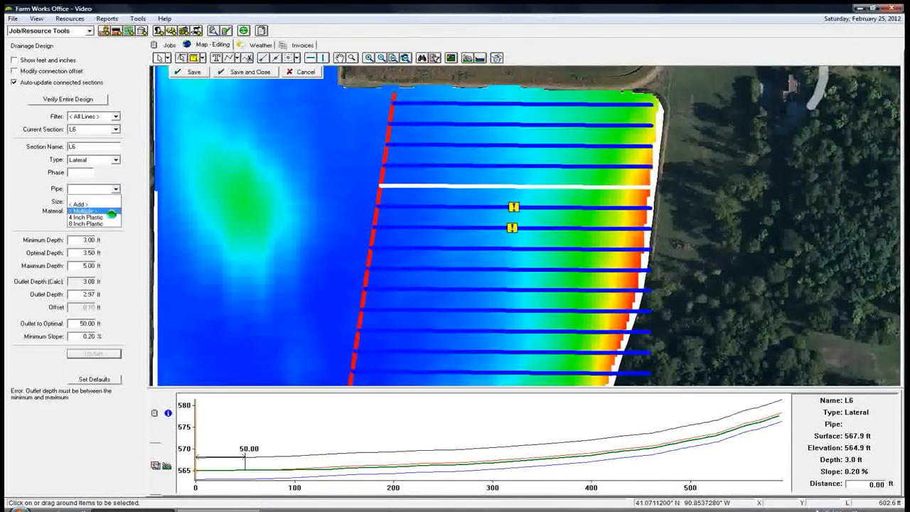
left_click(103, 212)
left_click(99, 353)
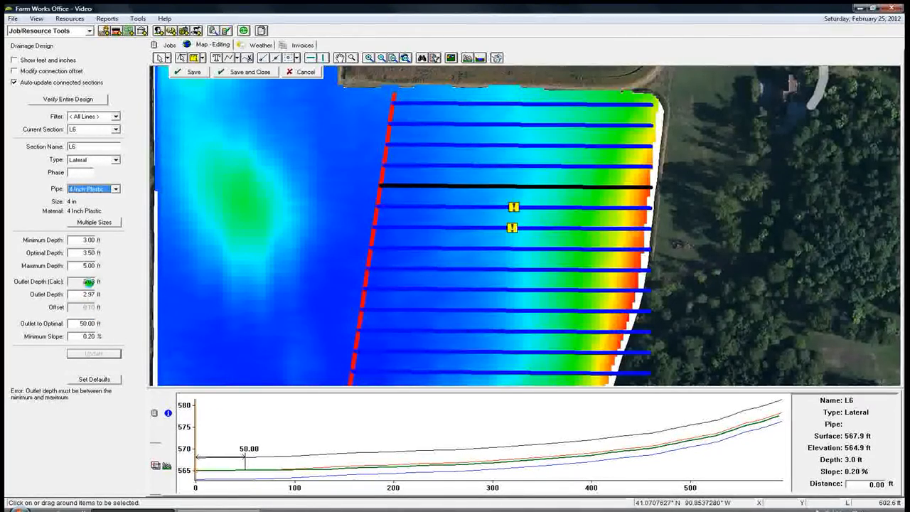
double_click(99, 294)
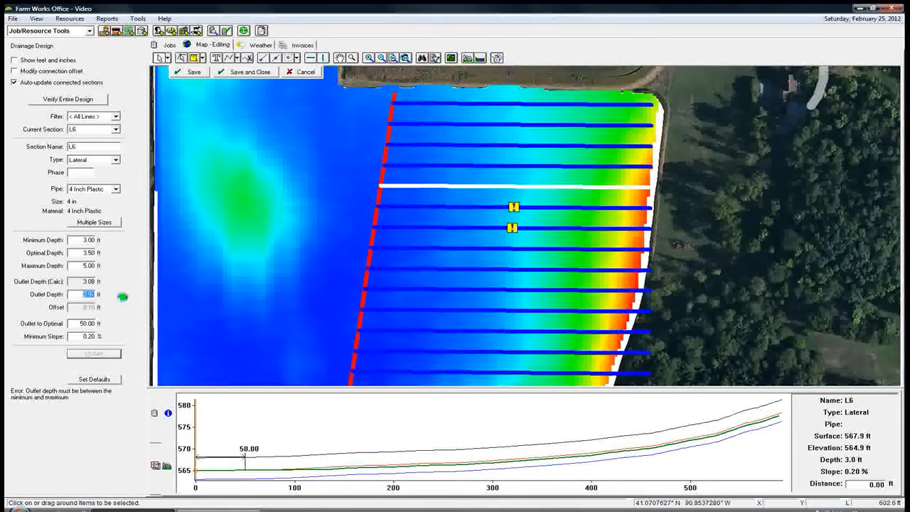
type("3.08")
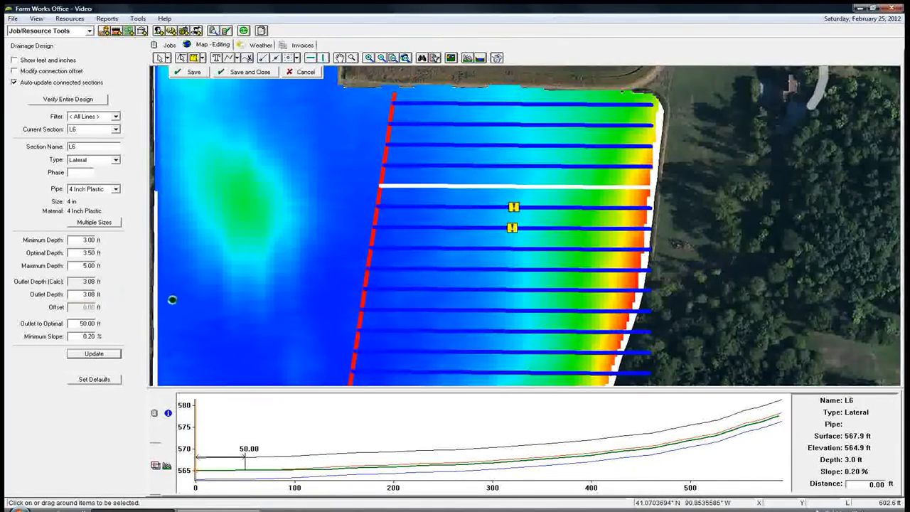
left_click(94, 353)
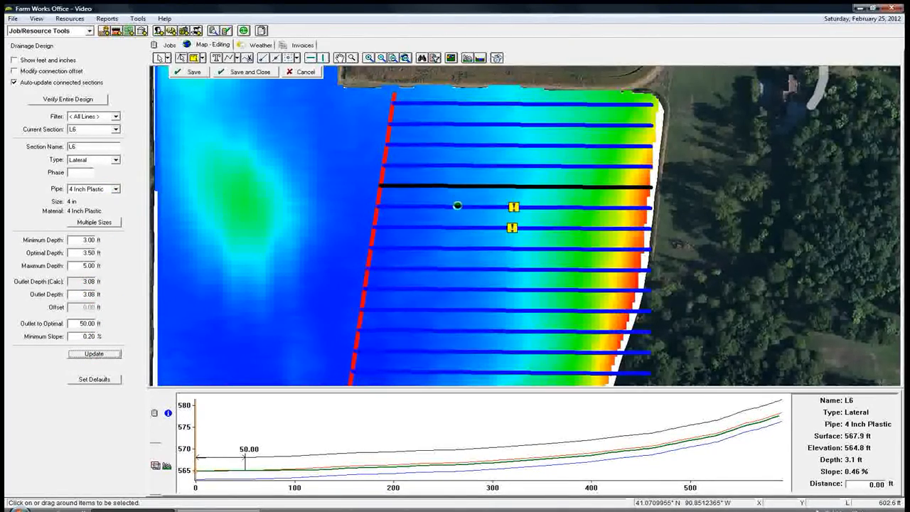
Try an outlet depth of 3.04 ft on lateral L7 and update its design.
left_click(456, 206)
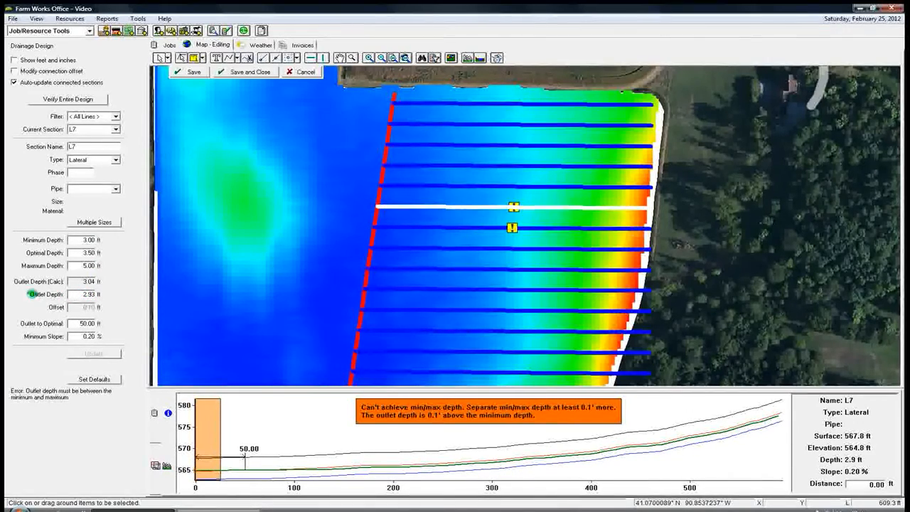
left_click_drag(83, 294, 103, 294)
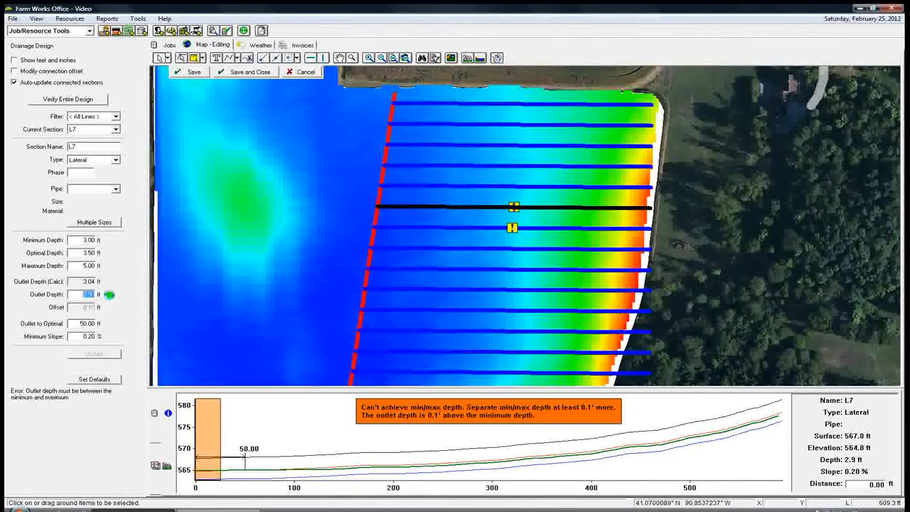
type("3.0")
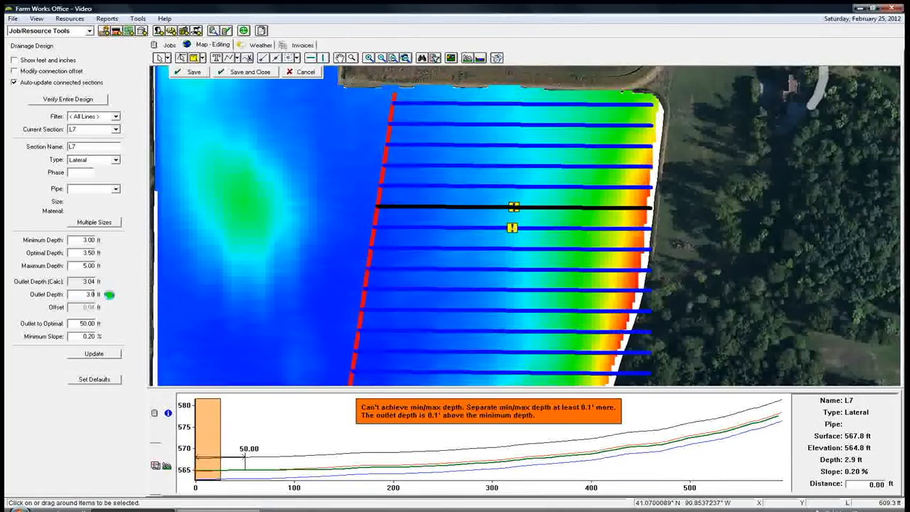
type("4")
left_click(101, 354)
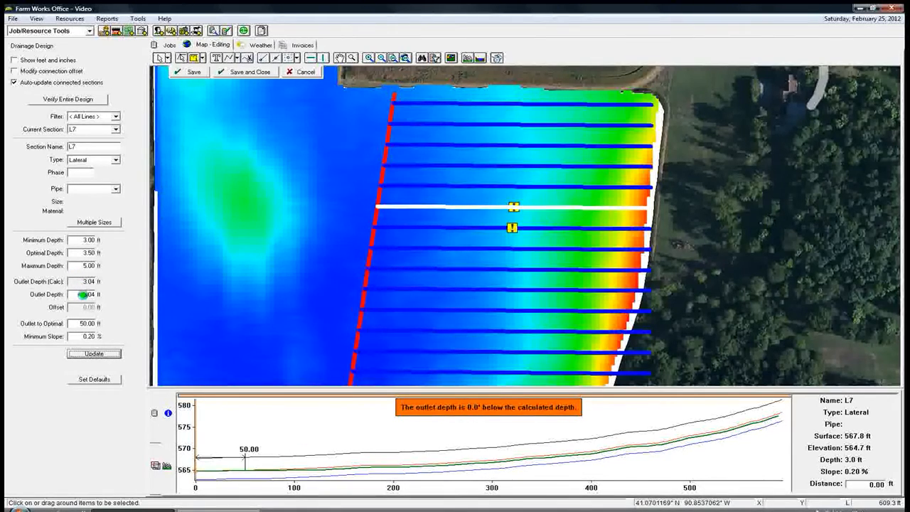
Set lateral L7's outlet depth to 3 ft and update its design.
left_click_drag(83, 294, 105, 294)
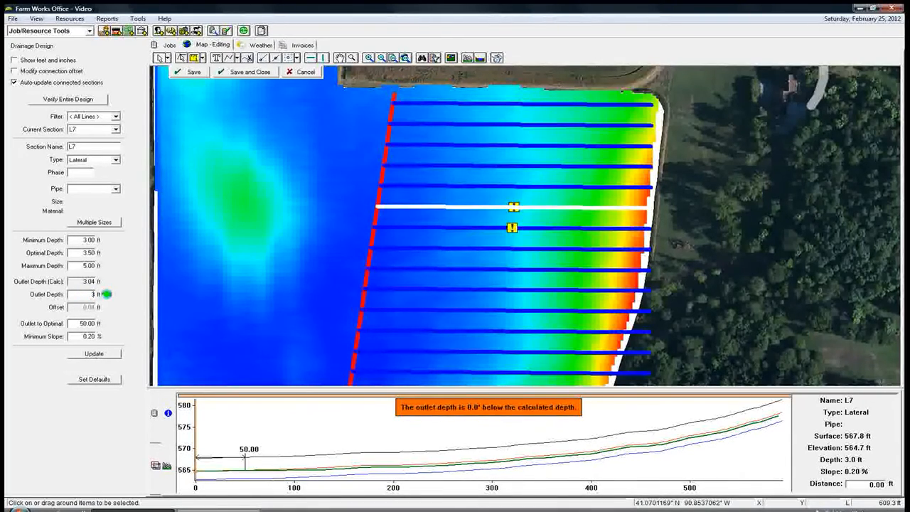
left_click(95, 353)
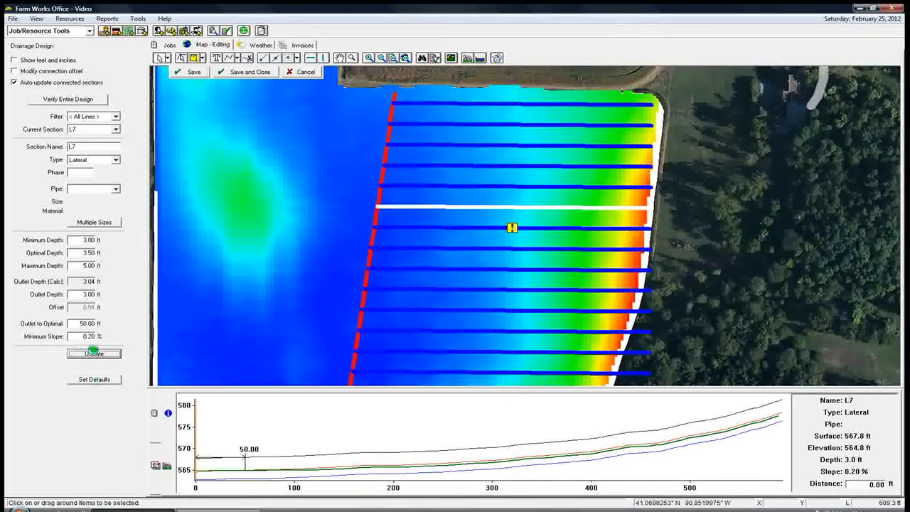
left_click(94, 351)
Set lateral L8's minimum depth to 2.5 ft and update its design.
left_click(492, 227)
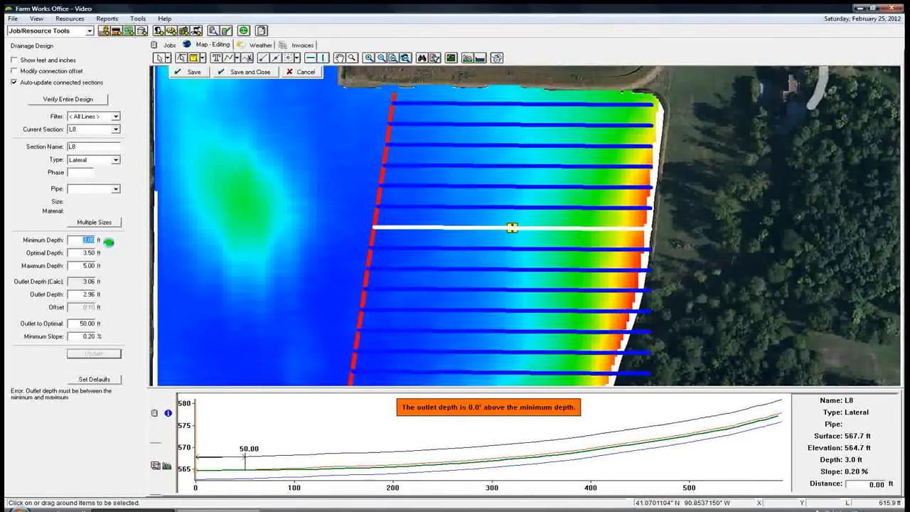
type("2.5")
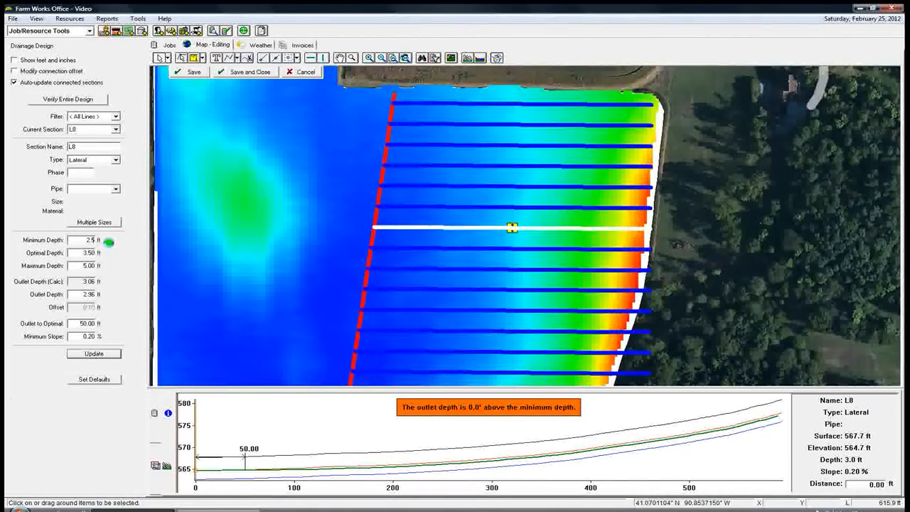
left_click(84, 351)
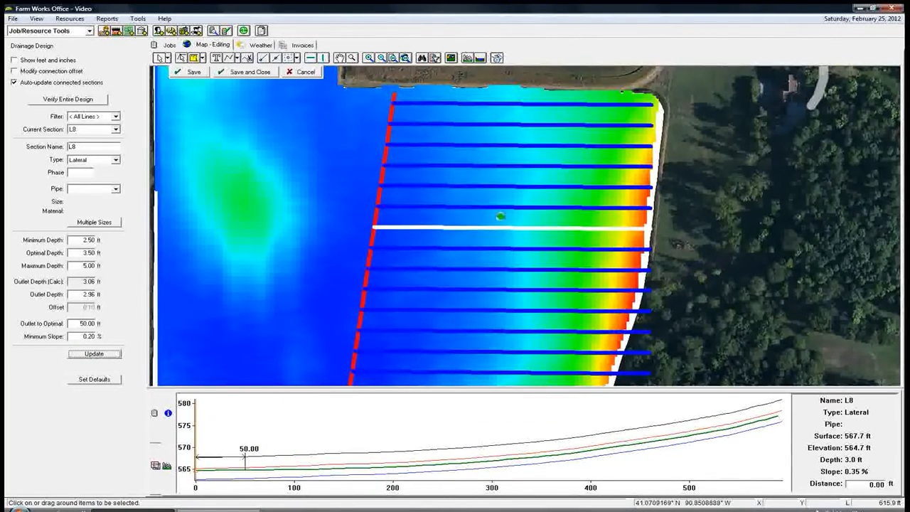
left_click(493, 247)
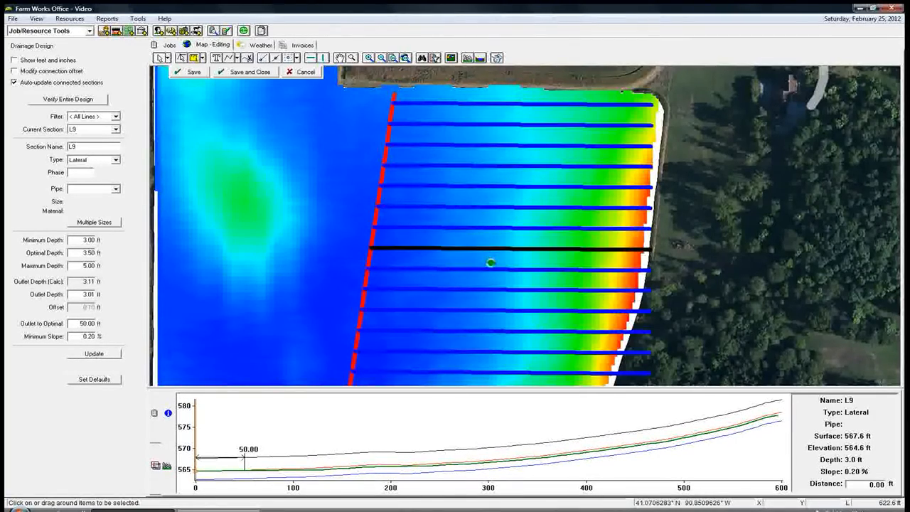
Assign the 4 Inch Plastic pipe to lateral L7 and save the section's changes.
left_click(475, 205)
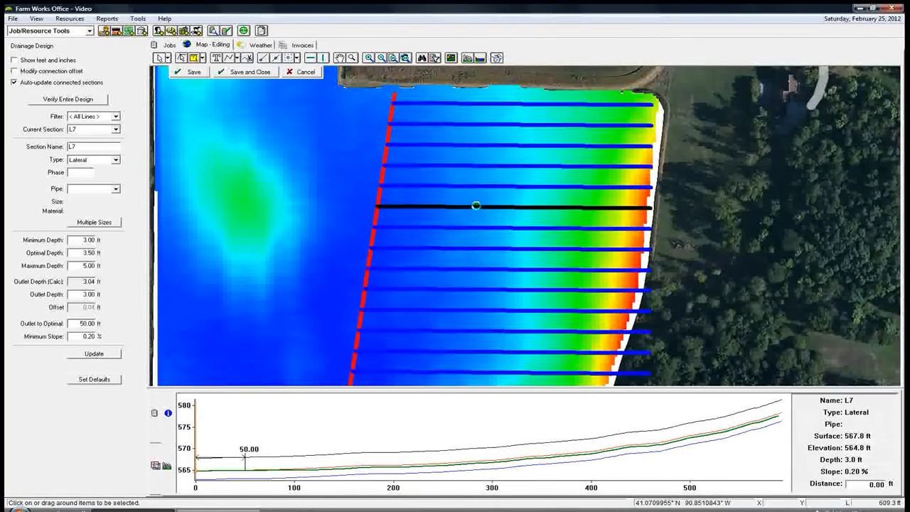
left_click(115, 188)
left_click(86, 214)
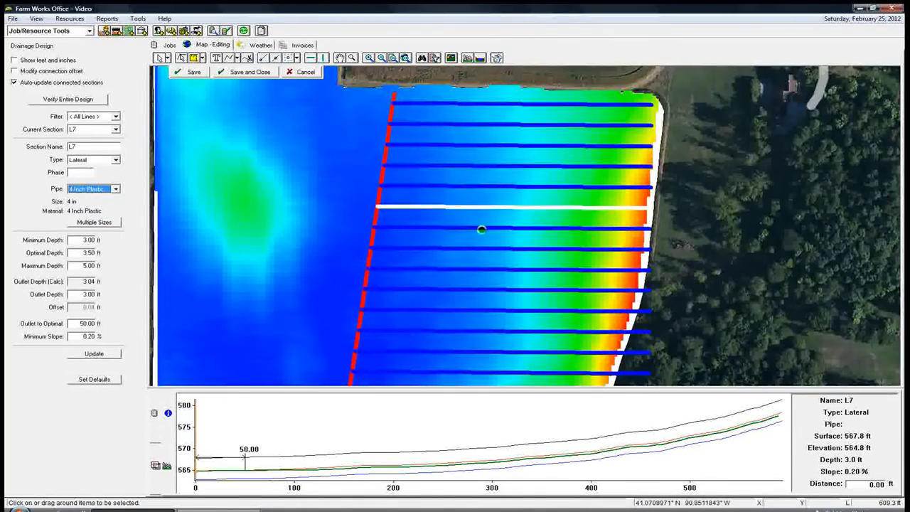
left_click(485, 226)
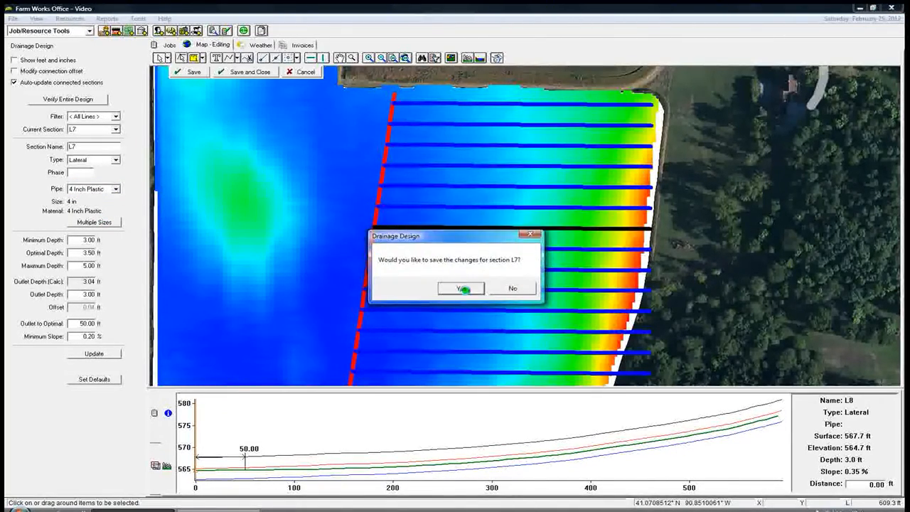
left_click(460, 289)
Assign the 4 Inch Plastic pipe to lateral L8 and save the section's changes.
left_click(116, 188)
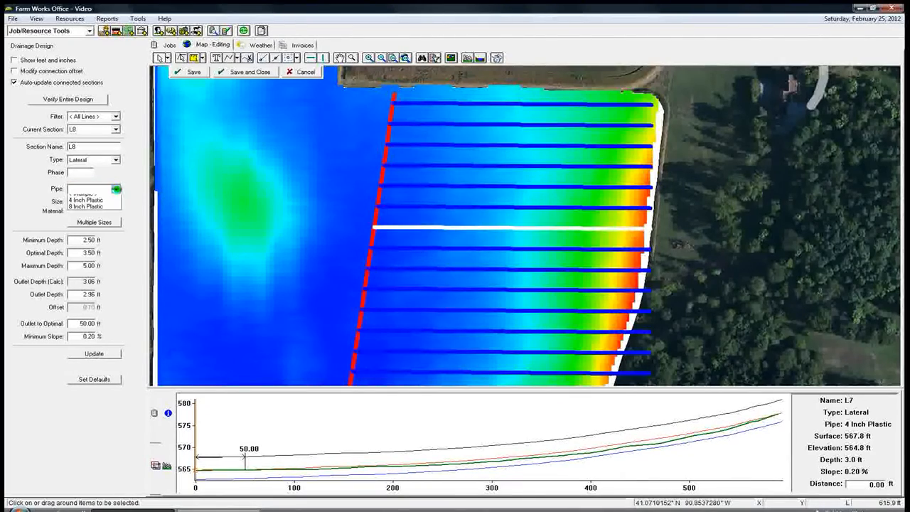
left_click(86, 213)
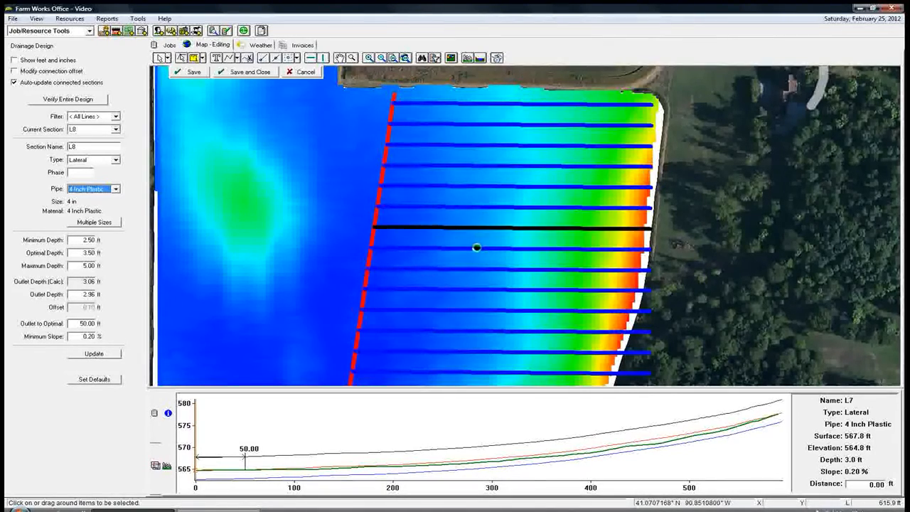
left_click(705, 238)
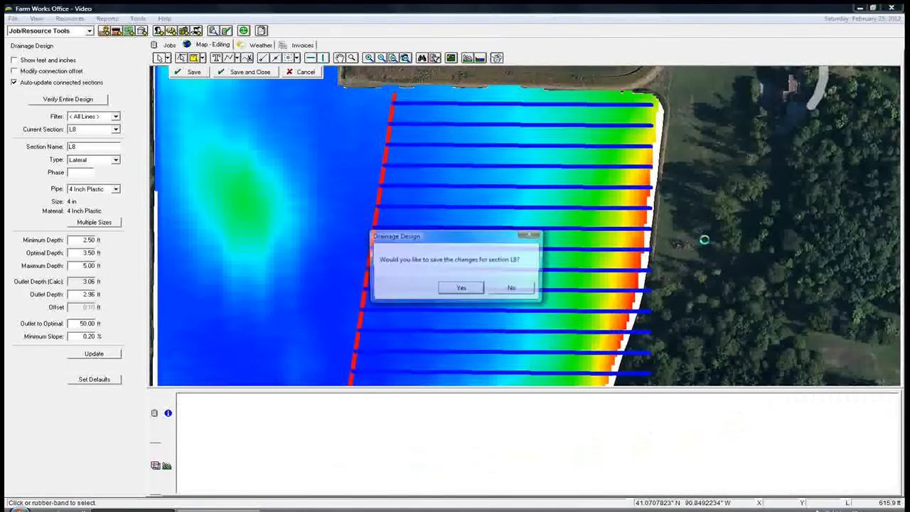
left_click(462, 288)
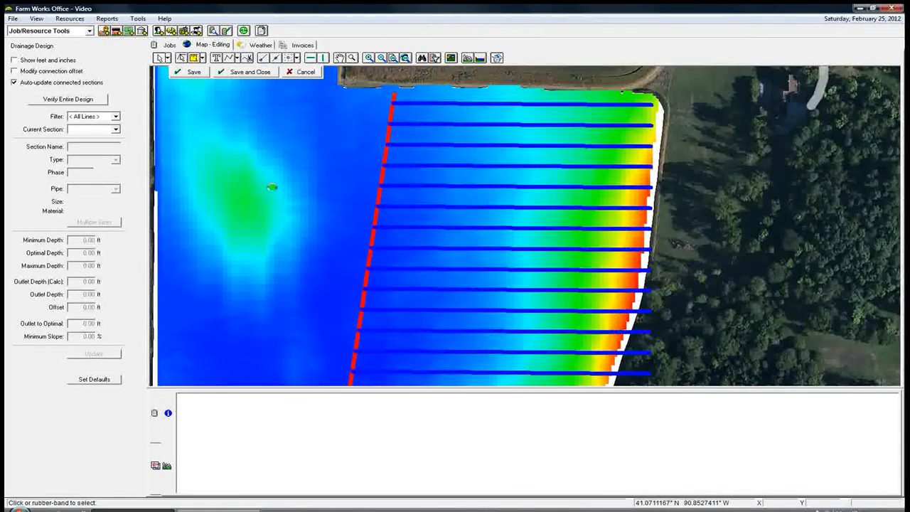
left_click(340, 57)
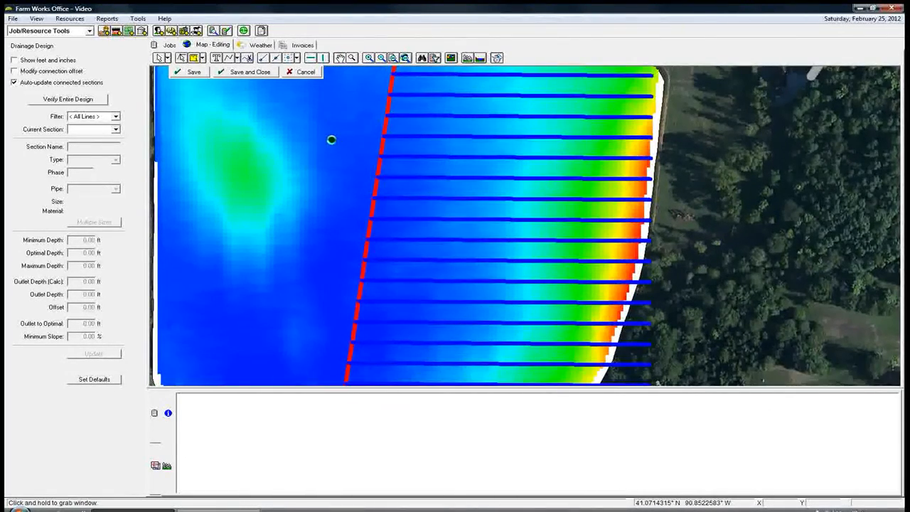
scroll(331, 140, "down", 2)
scroll(332, 140, "down", 1)
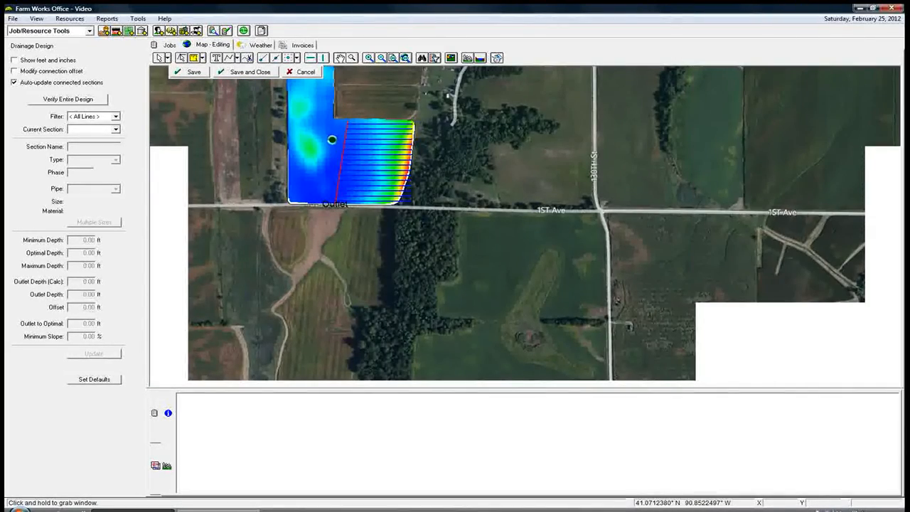
scroll(331, 140, "up", 2)
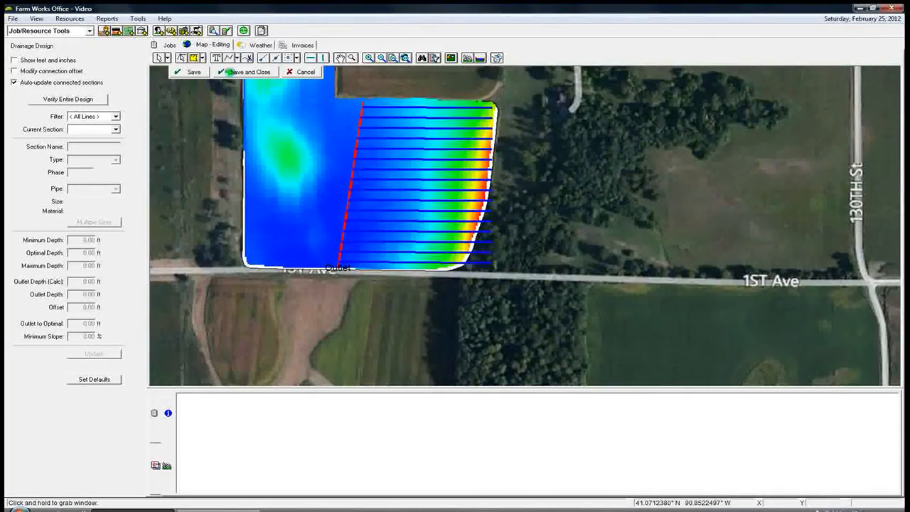
left_click(165, 59)
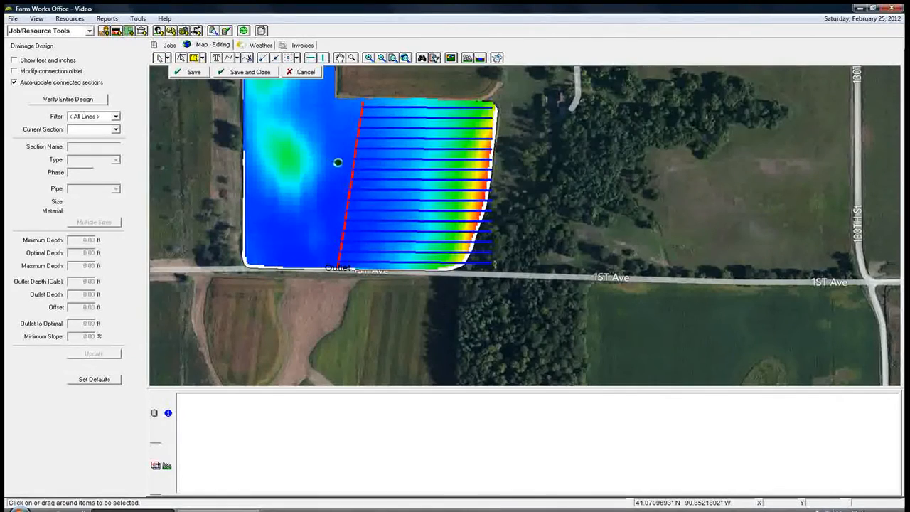
left_click_drag(334, 162, 502, 272)
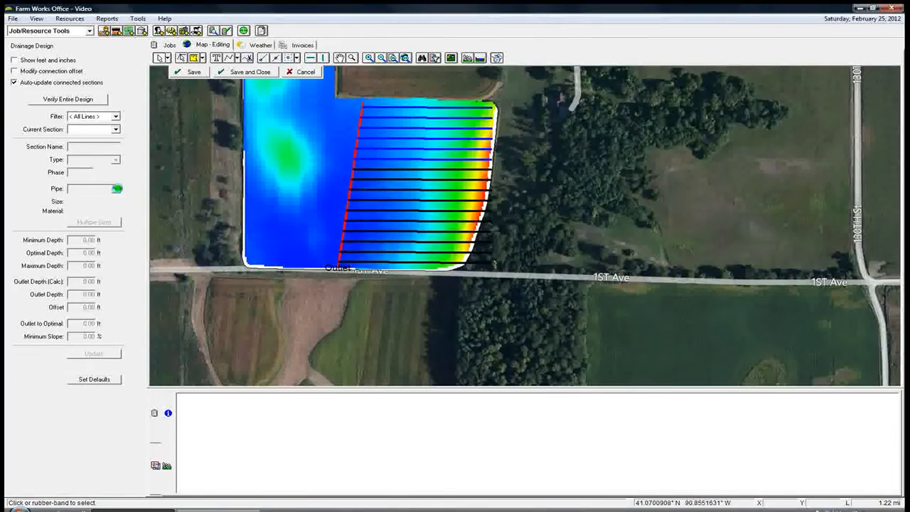
left_click(266, 135)
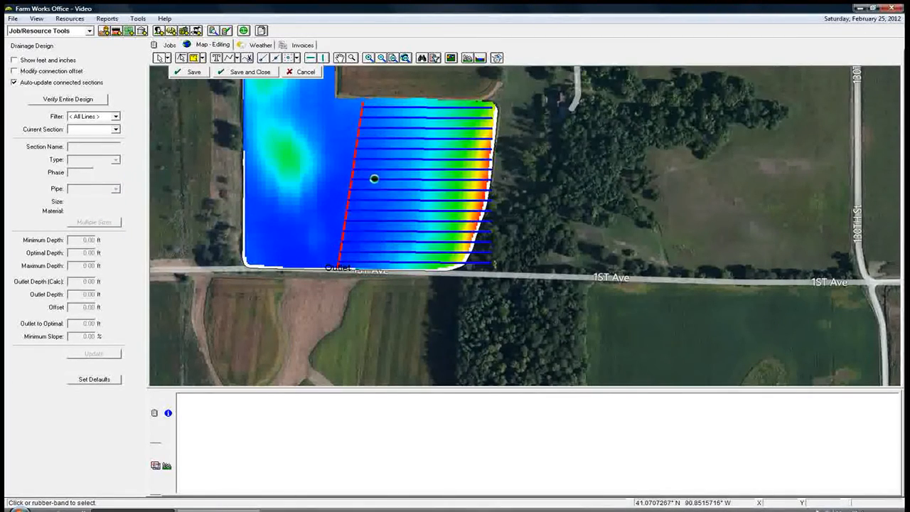
left_click_drag(395, 185, 500, 280)
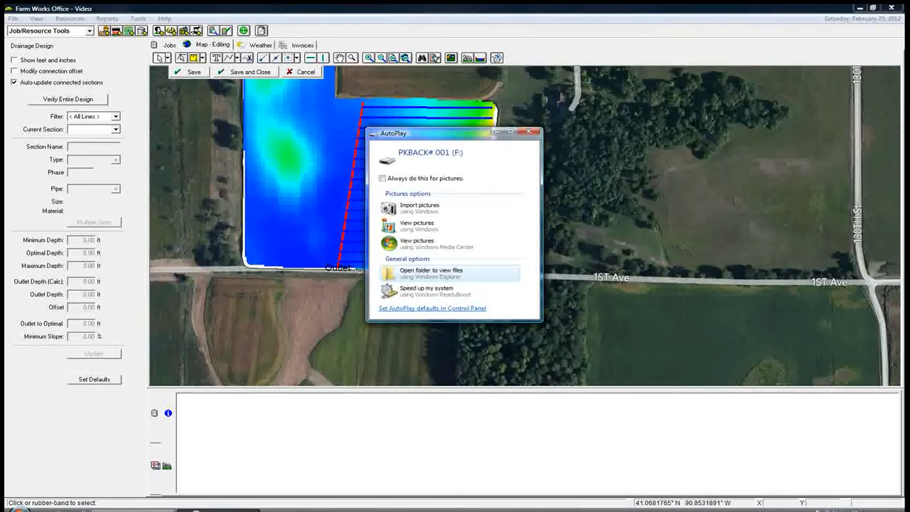
left_click(529, 132)
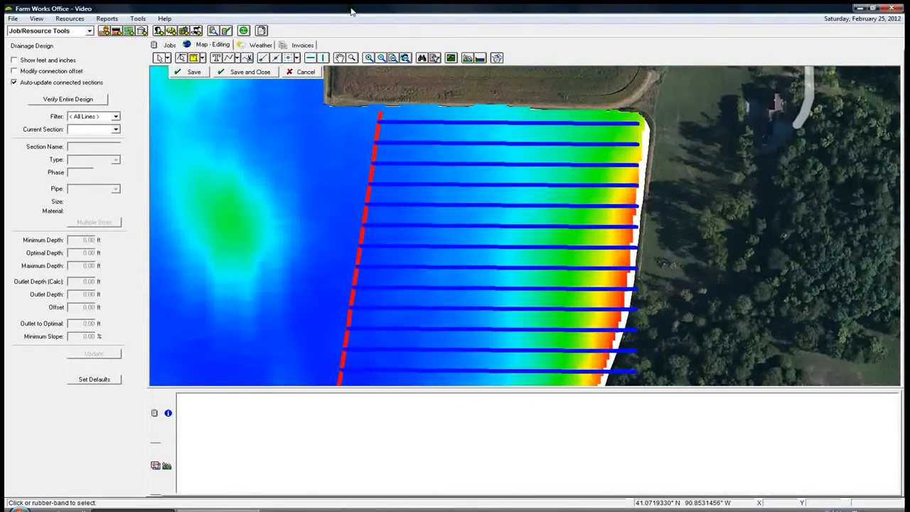
Draw a split line along the field's curved east boundary, cutting across the laterals that overrun it down to the road.
left_click(339, 57)
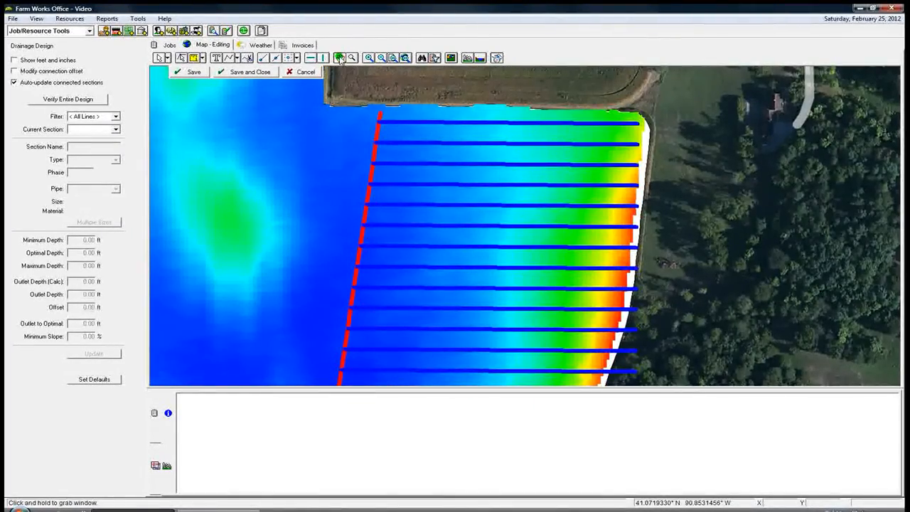
left_click_drag(302, 267, 299, 205)
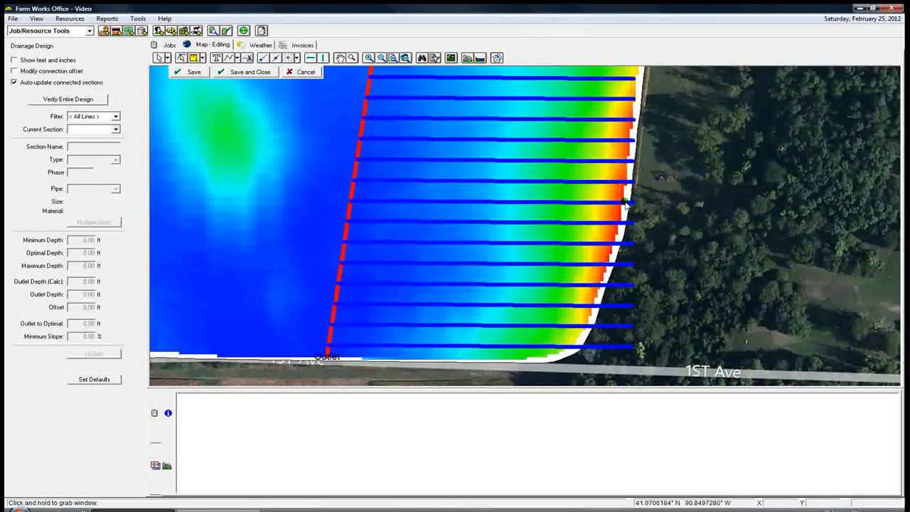
left_click(246, 58)
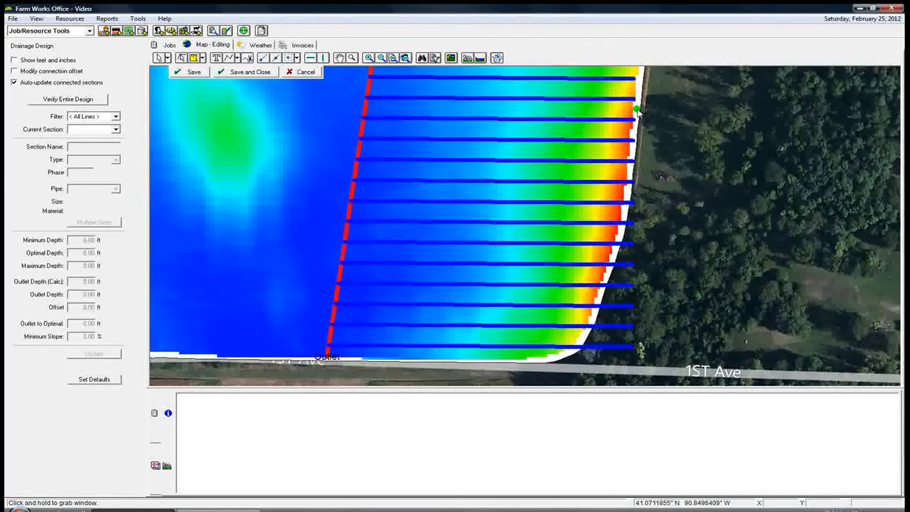
left_click(636, 110)
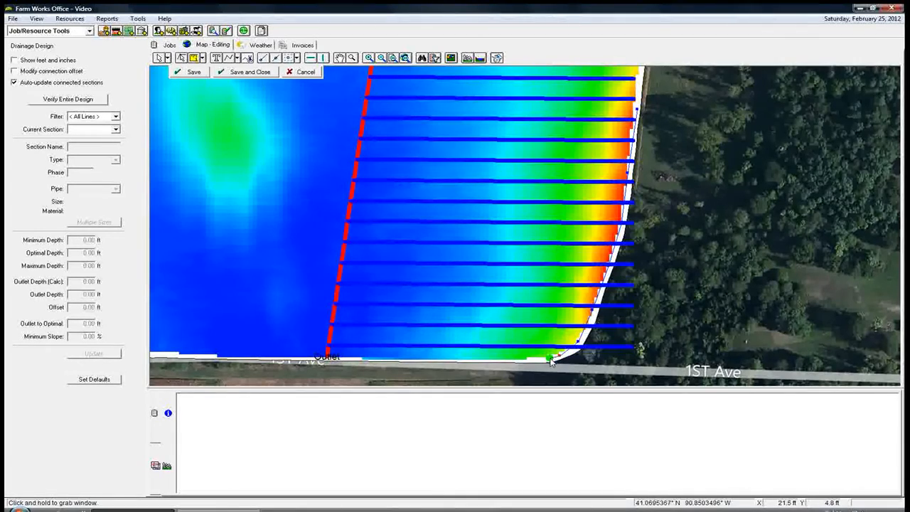
right_click(511, 354)
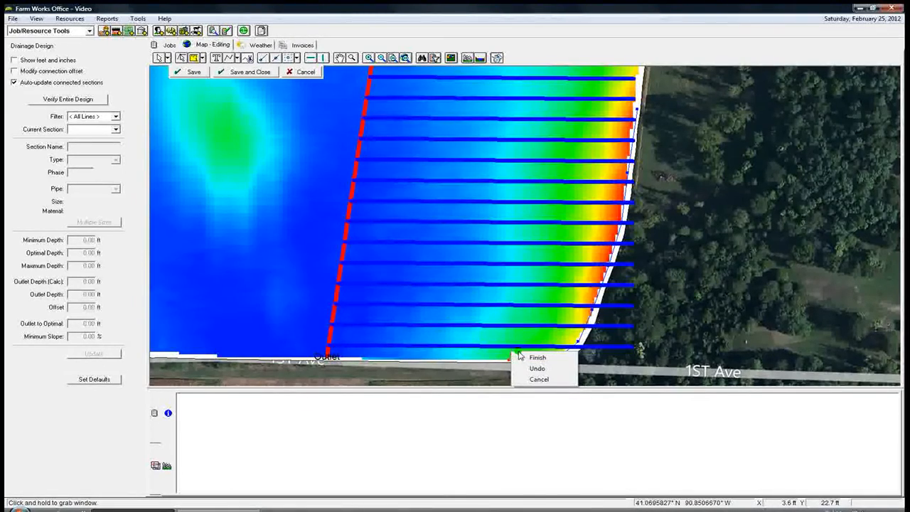
left_click(534, 358)
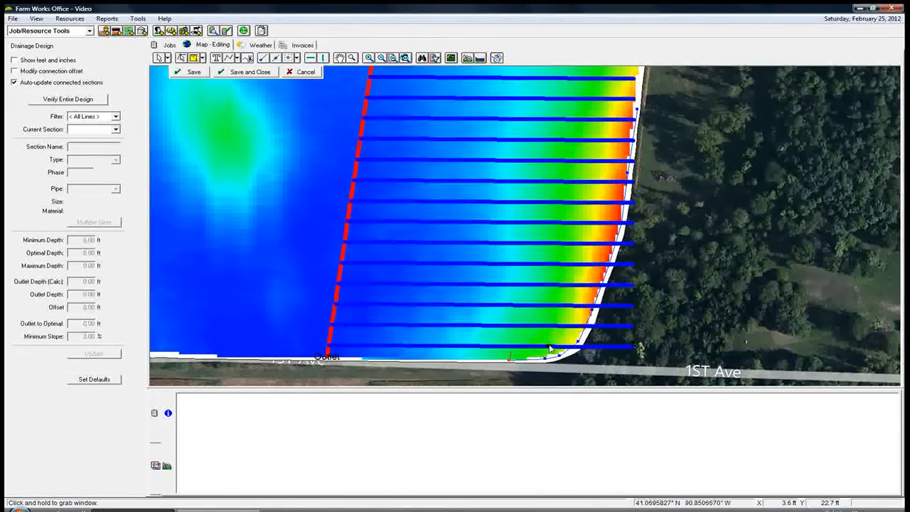
Delete the cut-off lateral ends that extend beyond the field's east boundary.
left_click(161, 57)
left_click(634, 162)
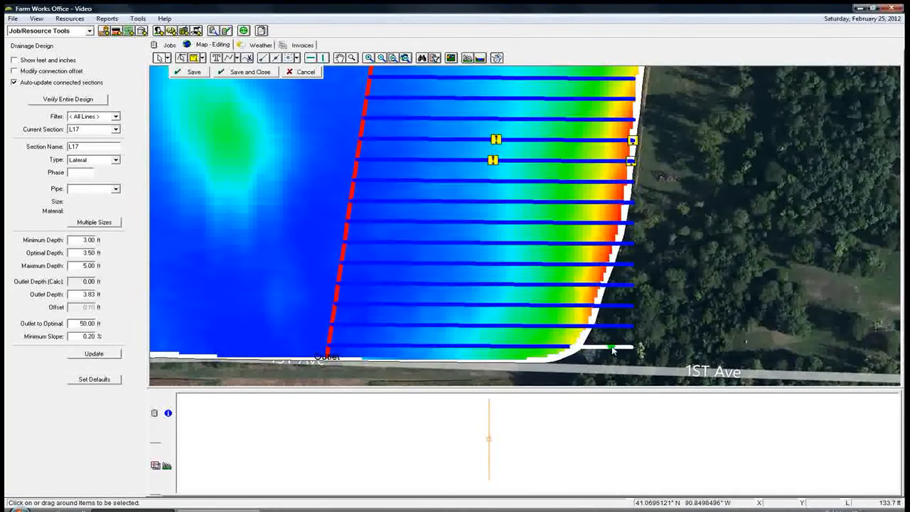
left_click(614, 349)
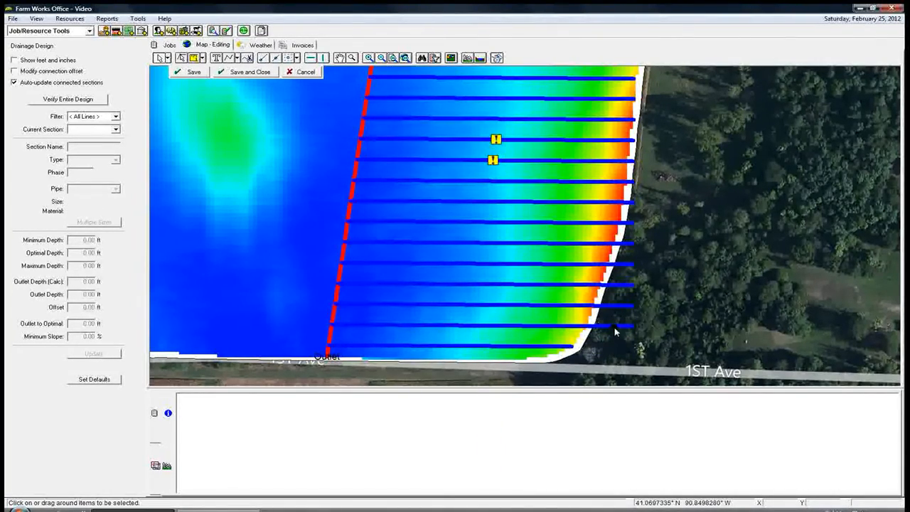
left_click(616, 327)
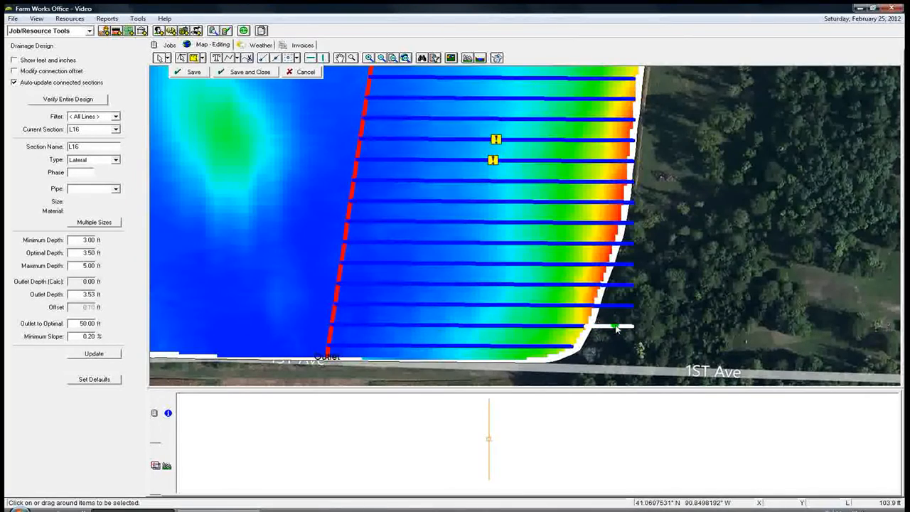
key("Delete")
left_click(624, 286)
key("Delete")
left_click(625, 260)
key("Delete")
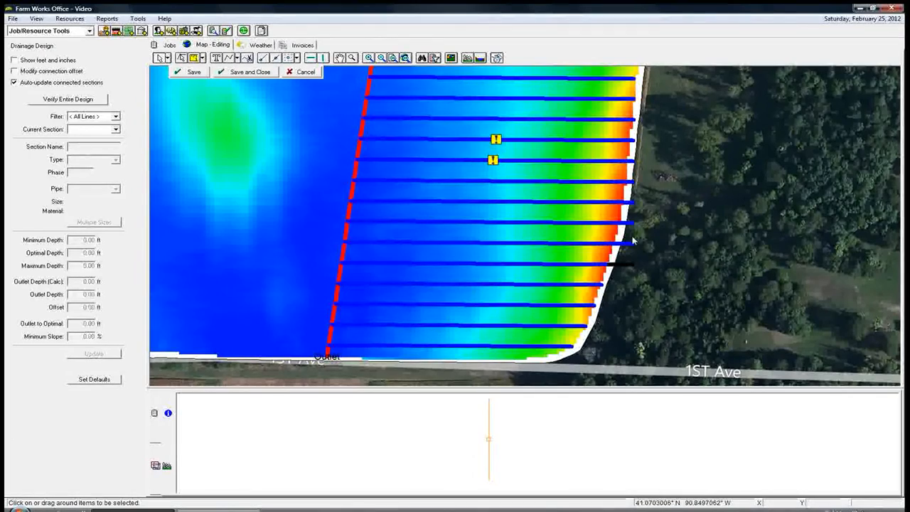
left_click_drag(615, 118, 678, 266)
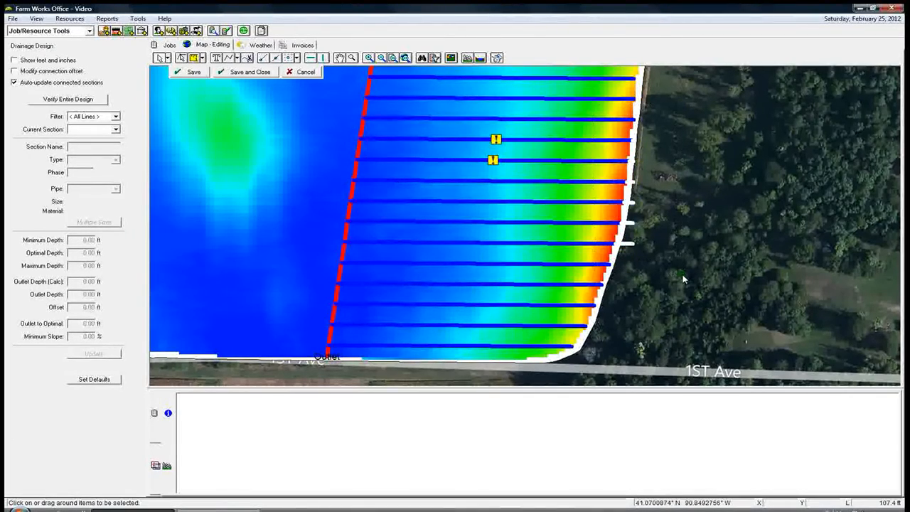
key("Delete")
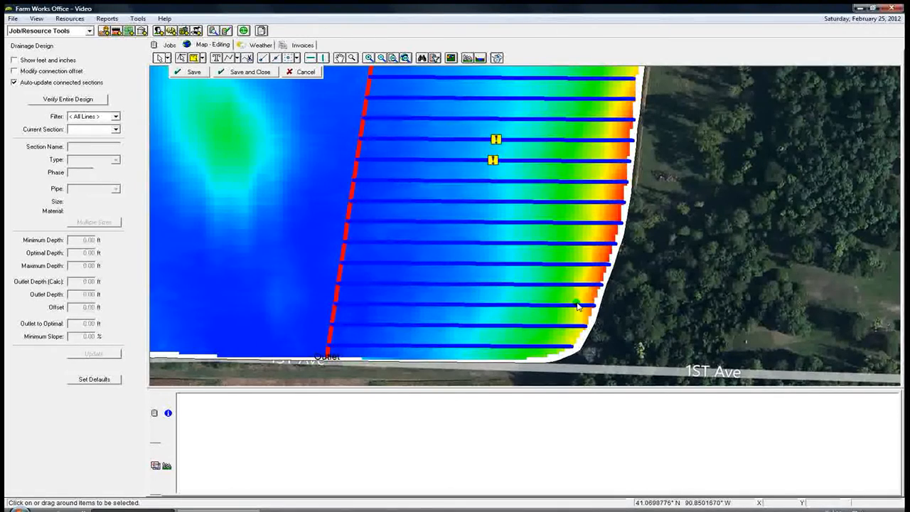
Set lateral L18's minimum depth to 2.8 ft and update its design.
left_click(484, 140)
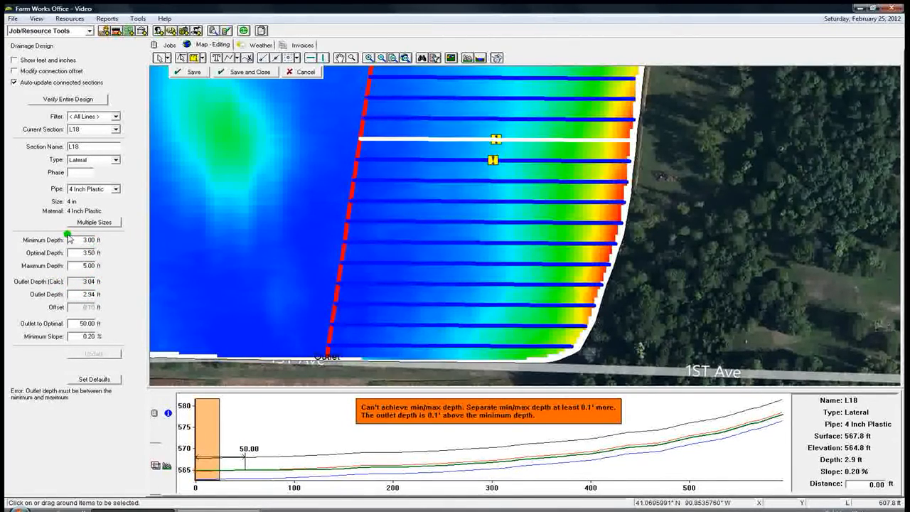
left_click_drag(89, 240, 79, 242)
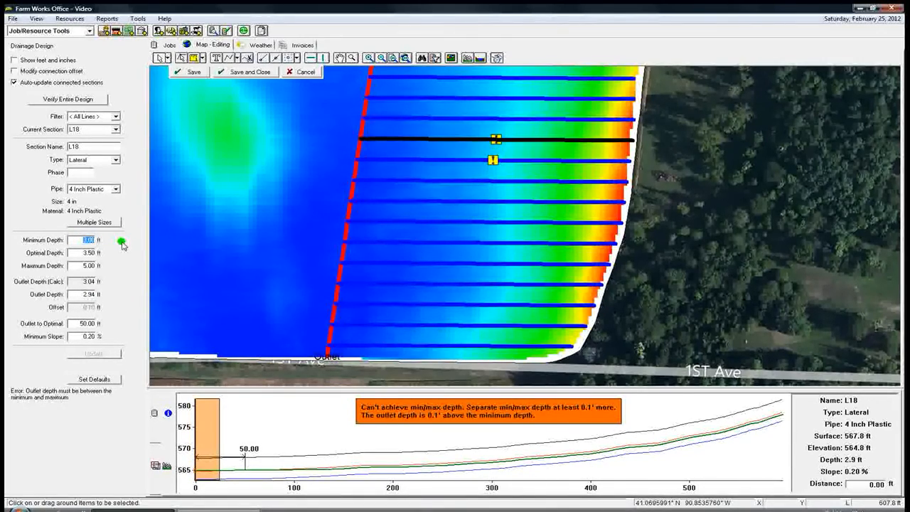
type("2.8")
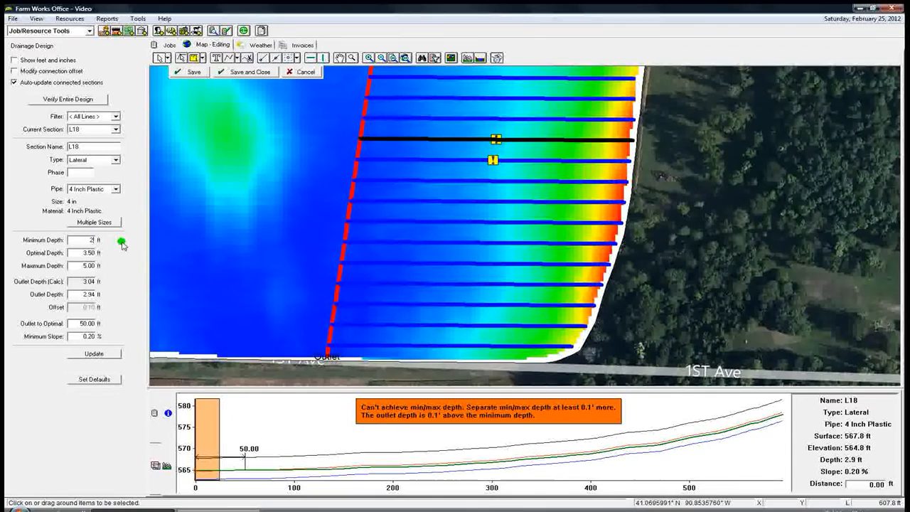
left_click(111, 354)
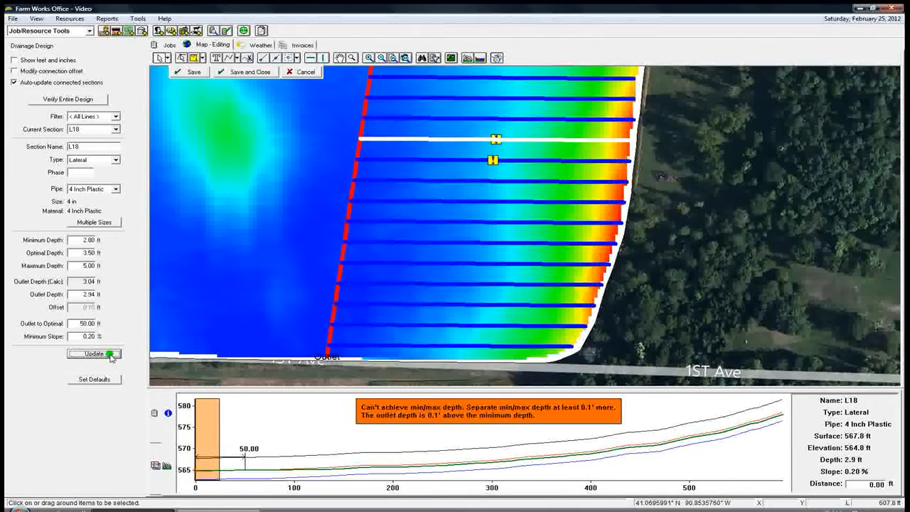
Set lateral L19's minimum depth to 2.8 ft and update its design.
left_click(453, 160)
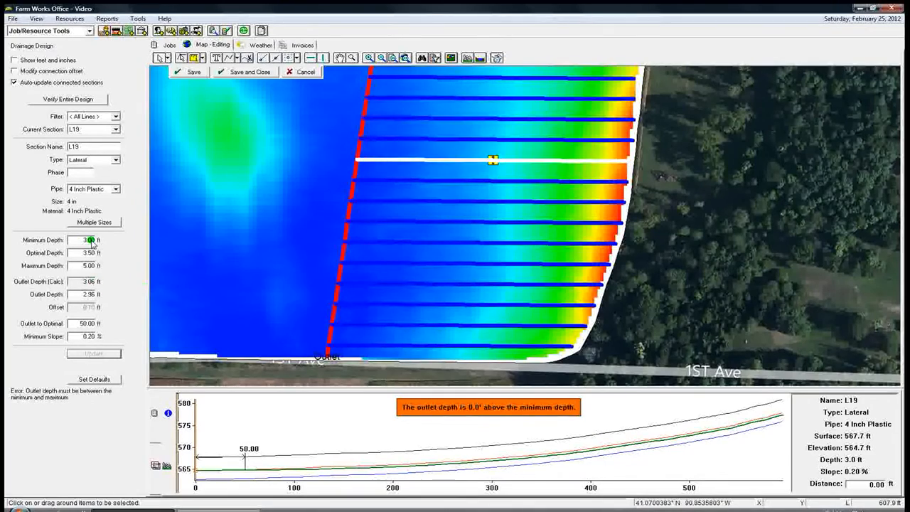
left_click_drag(83, 242, 125, 246)
type("2.8")
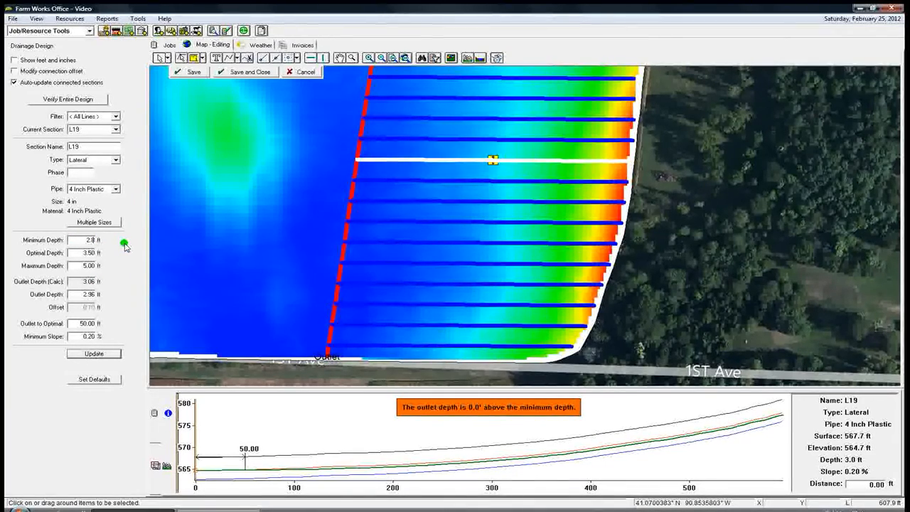
left_click(95, 354)
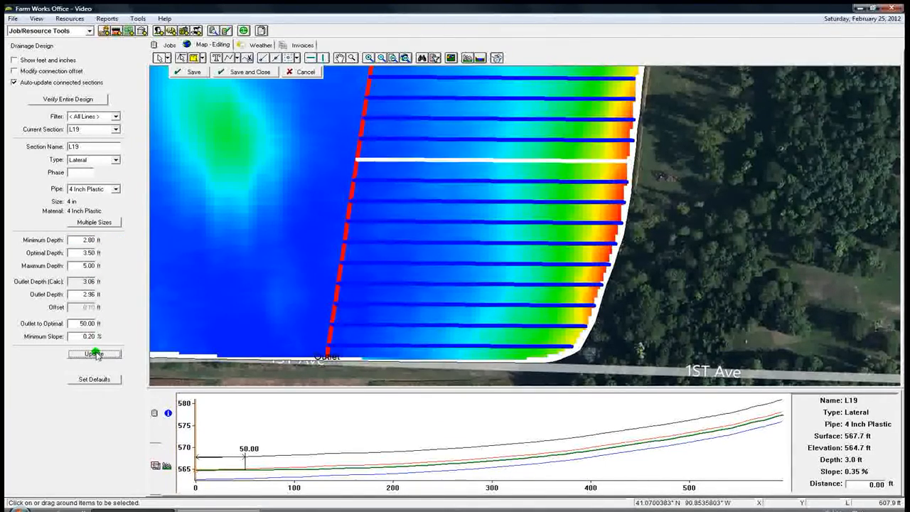
Assign the 4 Inch Plastic pipe to laterals L20 and L21, updating each section.
left_click(433, 181)
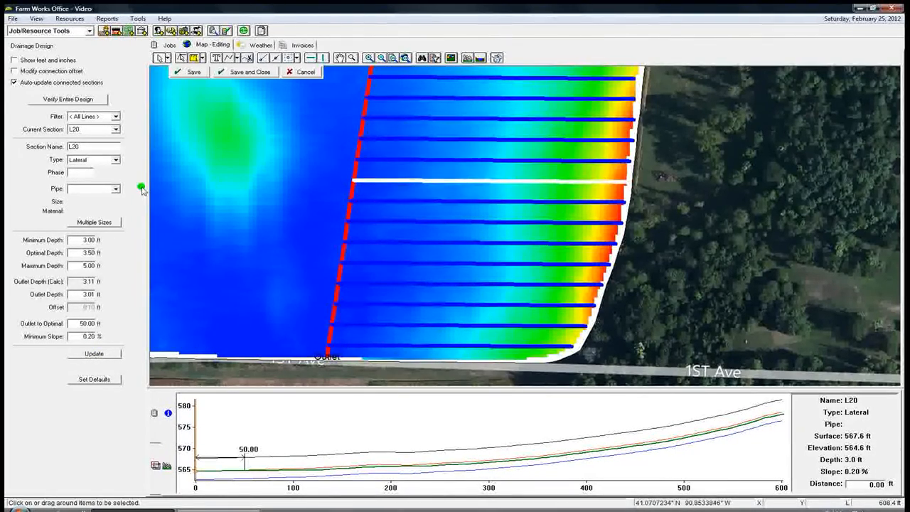
left_click(118, 189)
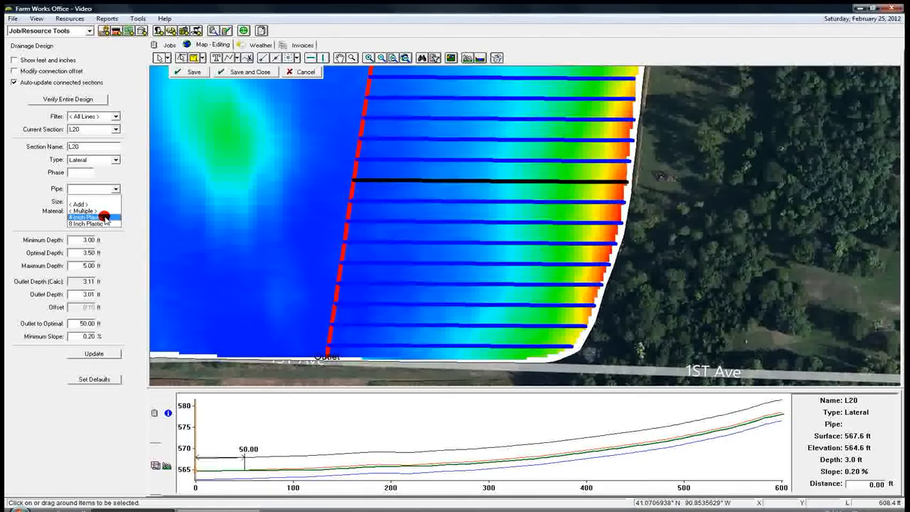
left_click(96, 208)
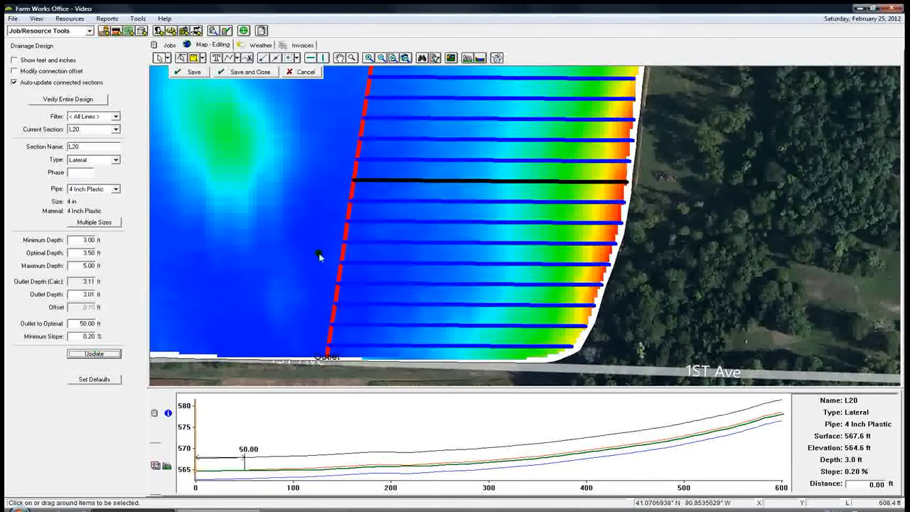
left_click(436, 201)
left_click(116, 189)
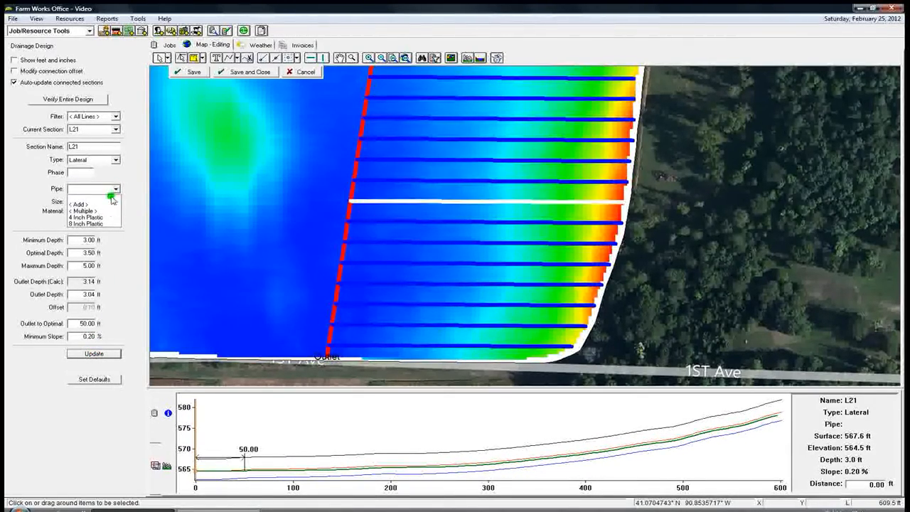
left_click(105, 211)
left_click(87, 354)
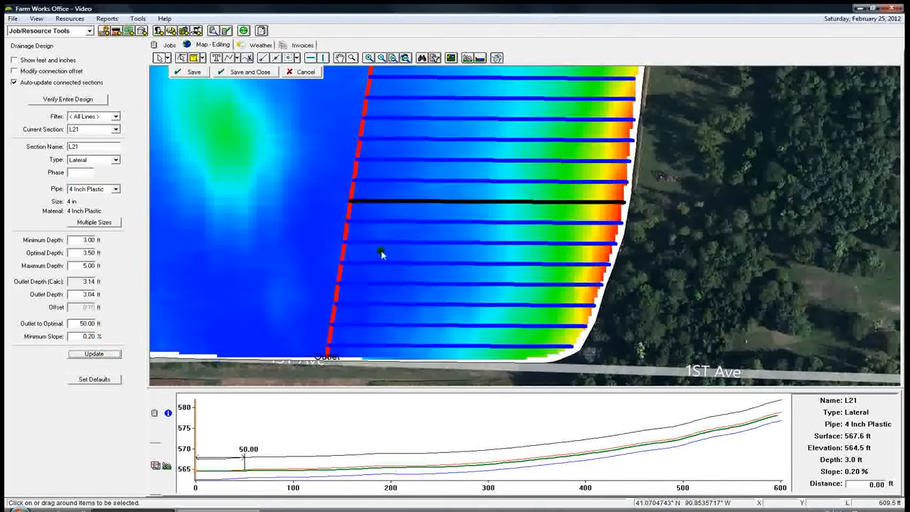
Assign the 4 Inch Plastic pipe to laterals L22 and L23, updating each section.
left_click(437, 223)
left_click(115, 188)
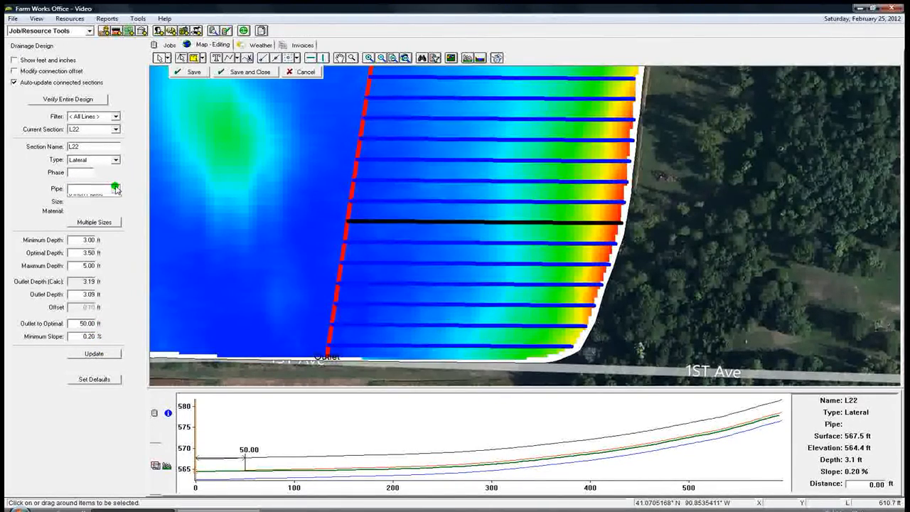
left_click(111, 215)
left_click(89, 354)
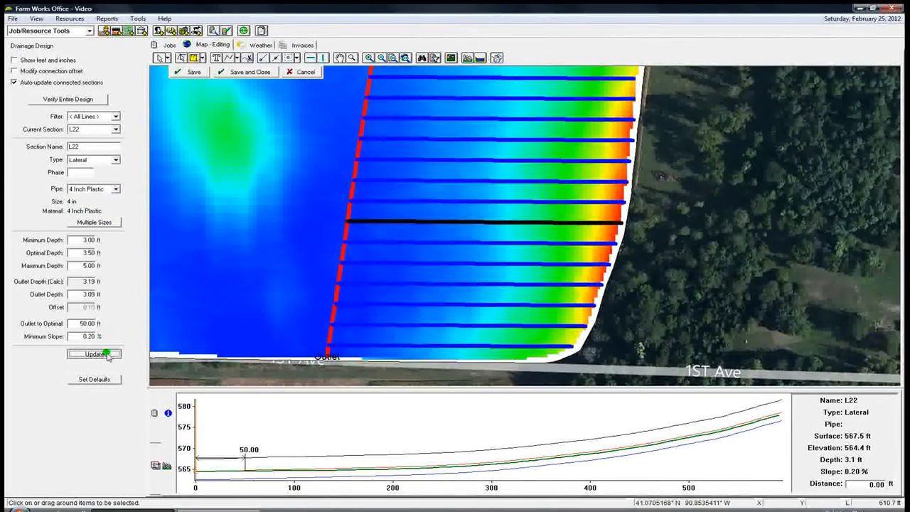
left_click(435, 244)
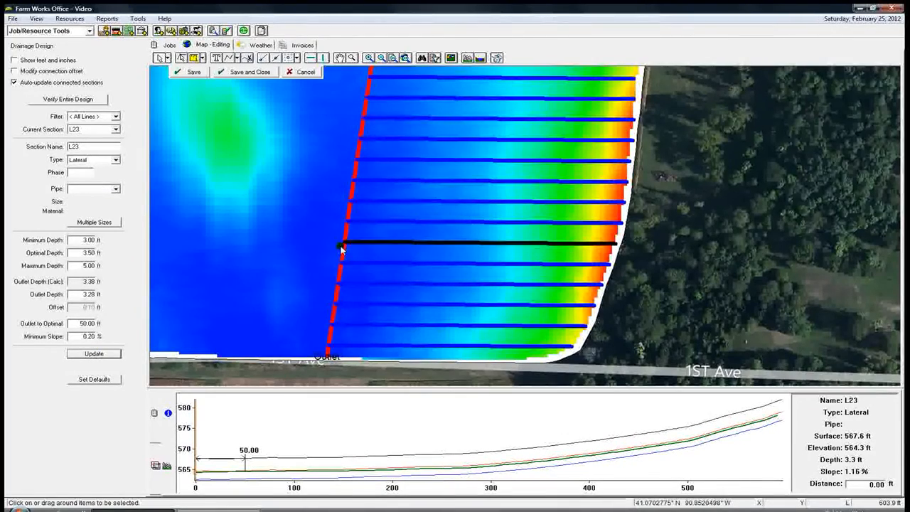
left_click(115, 188)
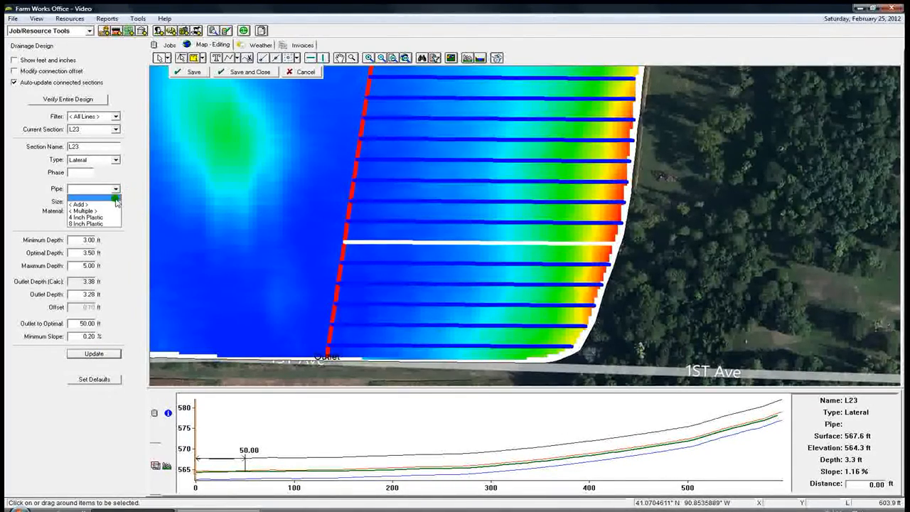
left_click(112, 214)
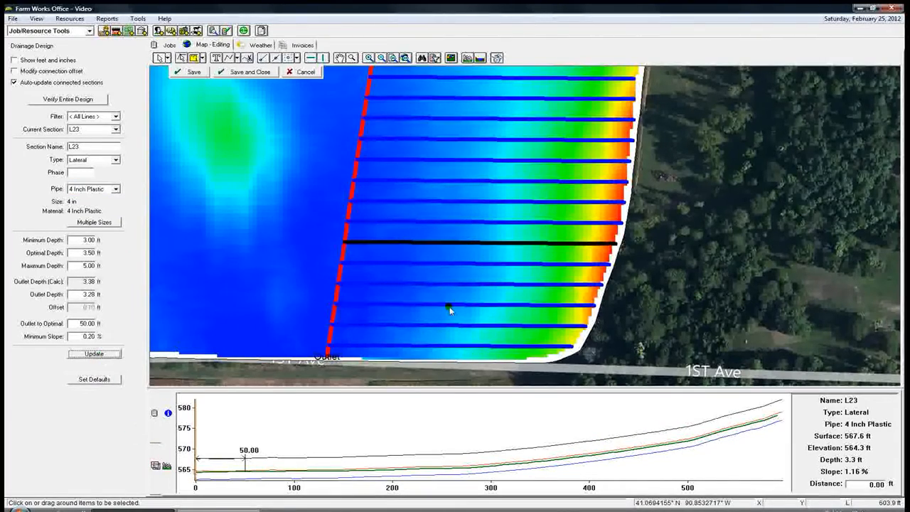
Assign the 4 Inch Plastic pipe to laterals L24 and L25, updating each section.
left_click(497, 264)
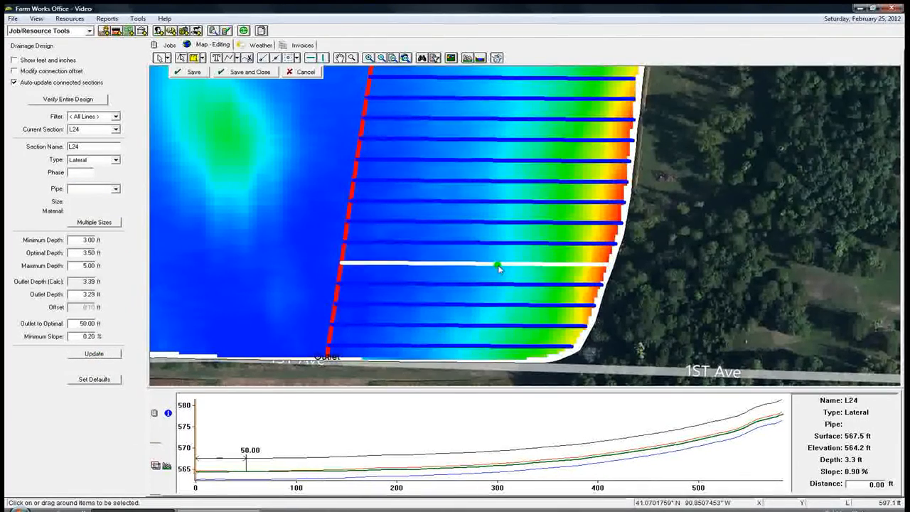
left_click(115, 188)
left_click(105, 210)
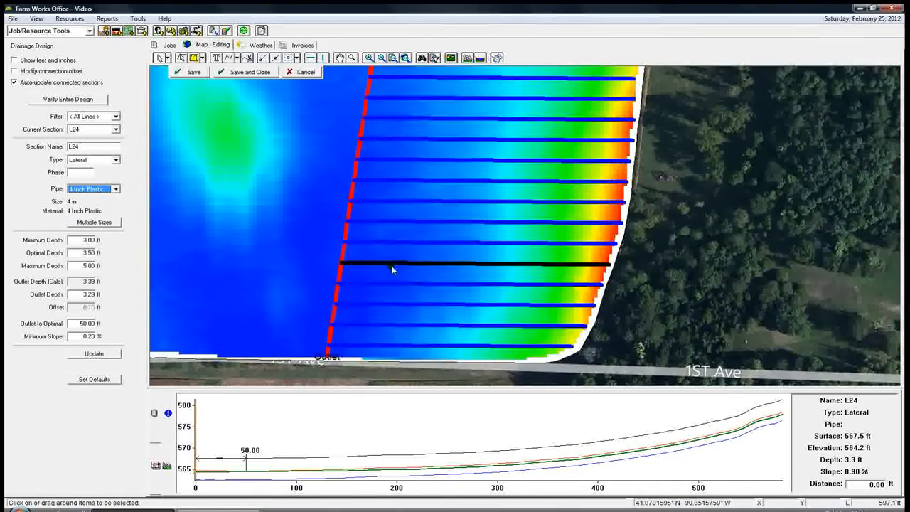
left_click(94, 353)
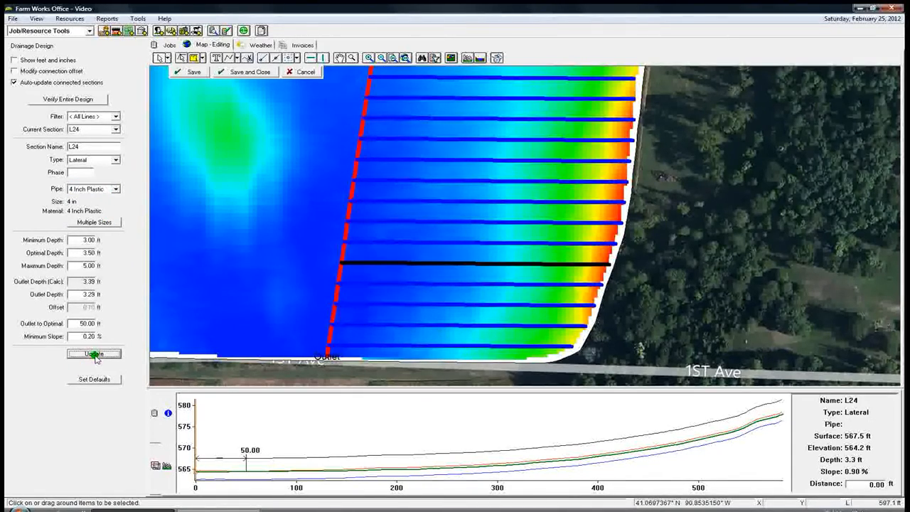
left_click(442, 284)
left_click(114, 191)
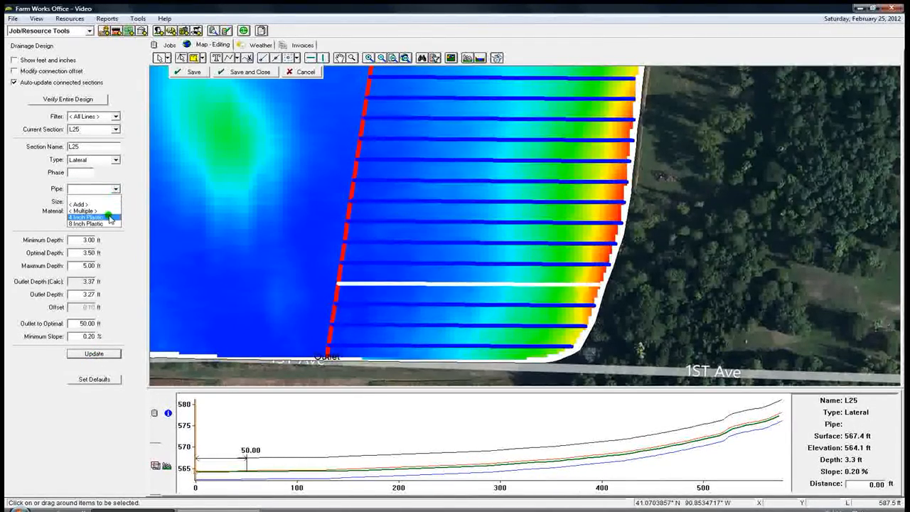
left_click(107, 217)
left_click(98, 353)
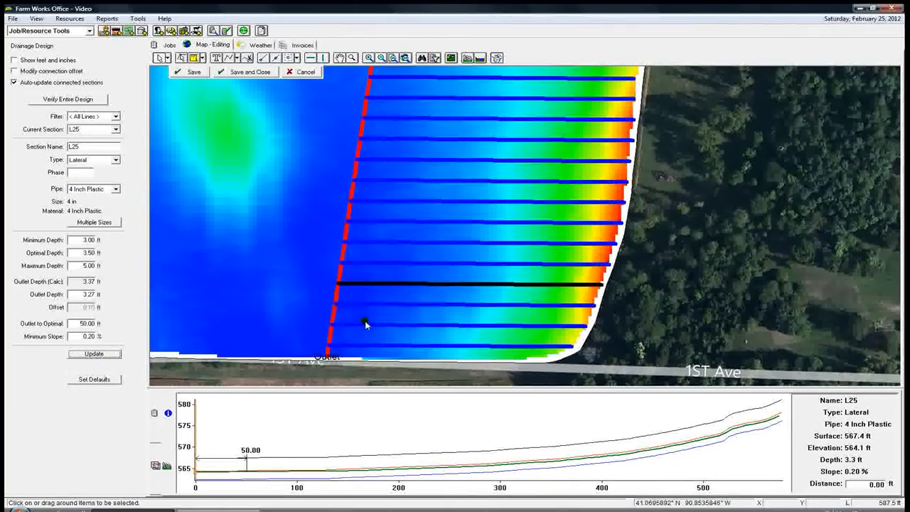
Assign the 4 Inch Plastic pipe to laterals L26 and L27, updating each section.
left_click(451, 305)
left_click(118, 189)
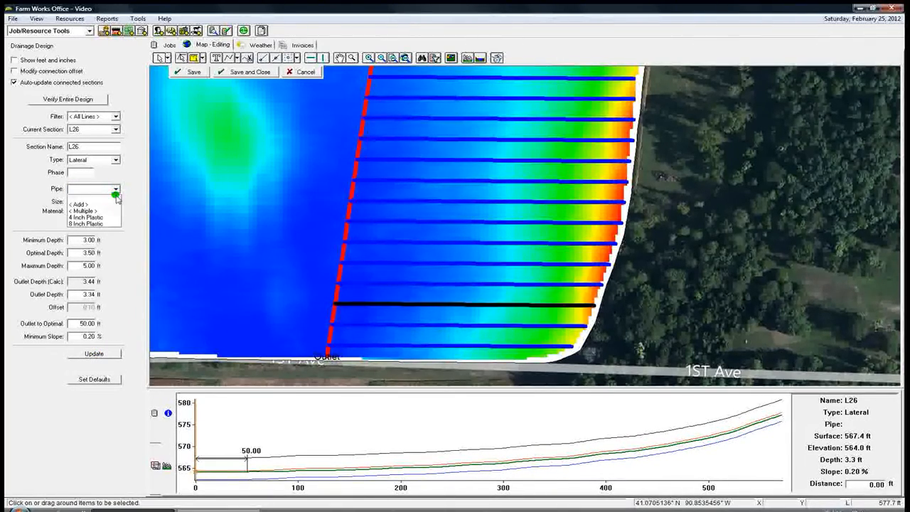
left_click(106, 217)
left_click(105, 354)
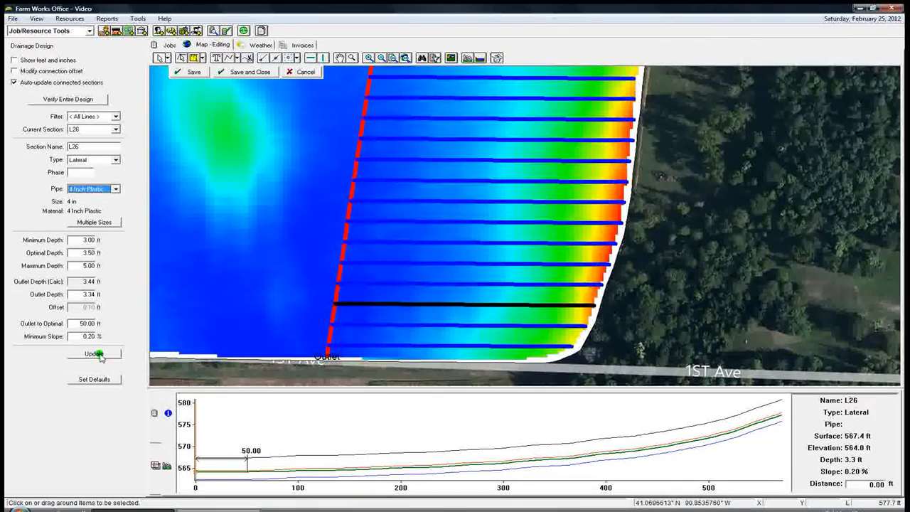
left_click(428, 326)
left_click(117, 189)
left_click(108, 217)
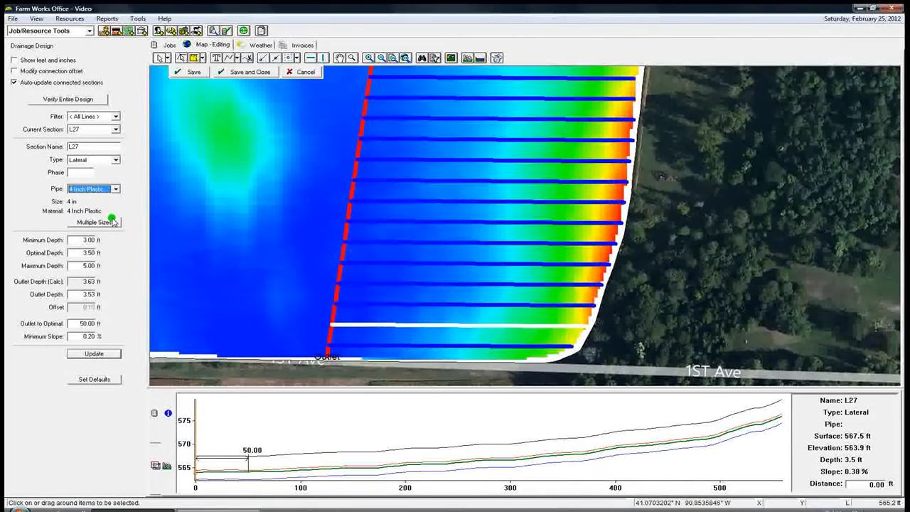
left_click(94, 354)
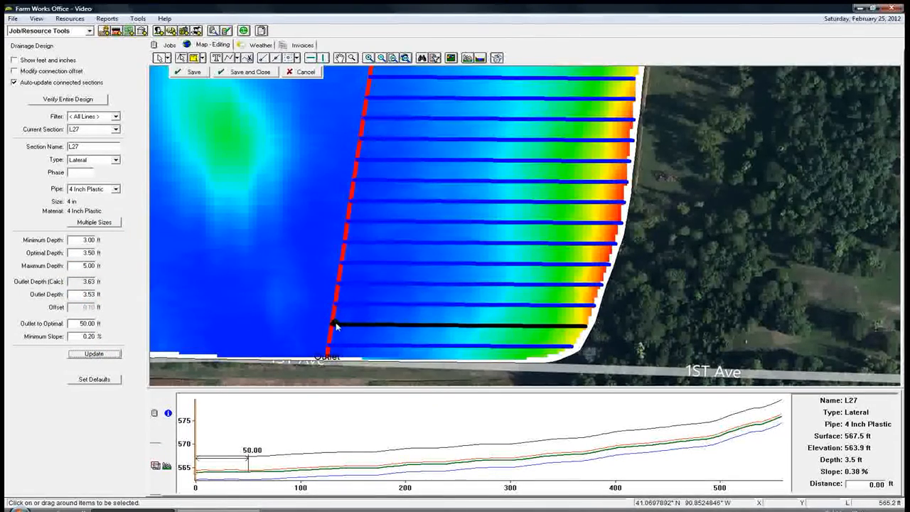
Assign the 4 Inch Plastic pipe to L28, the southernmost lateral beside the road, and update the section.
left_click(436, 347)
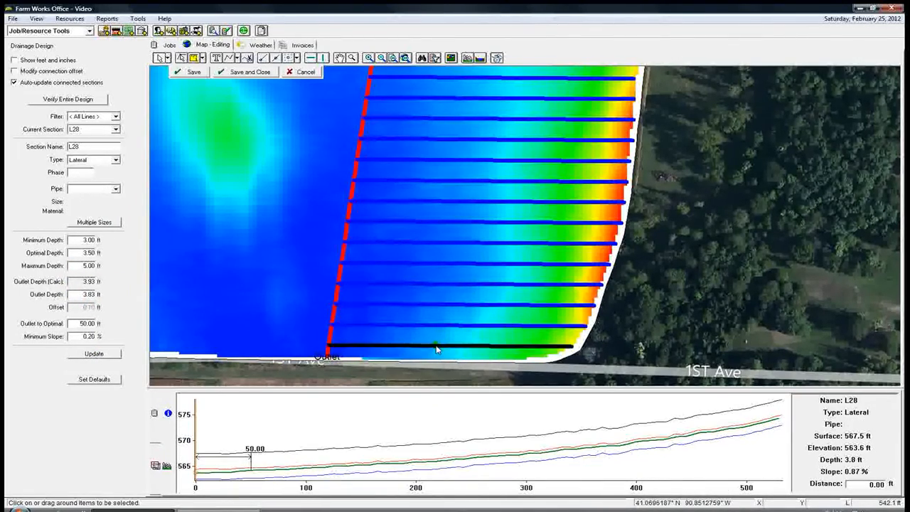
left_click(115, 188)
left_click(109, 217)
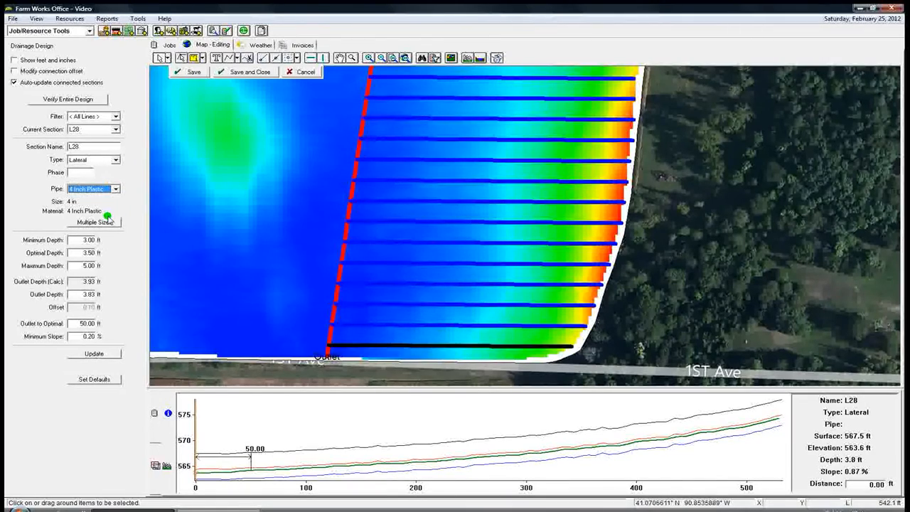
left_click(101, 352)
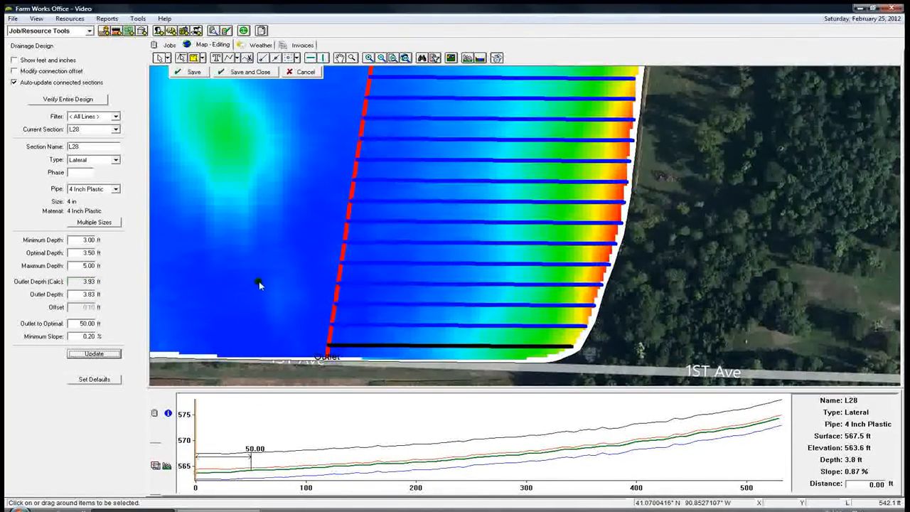
Recheck lateral L18's profile, then save the whole drainage design and close map editing.
left_click(431, 140)
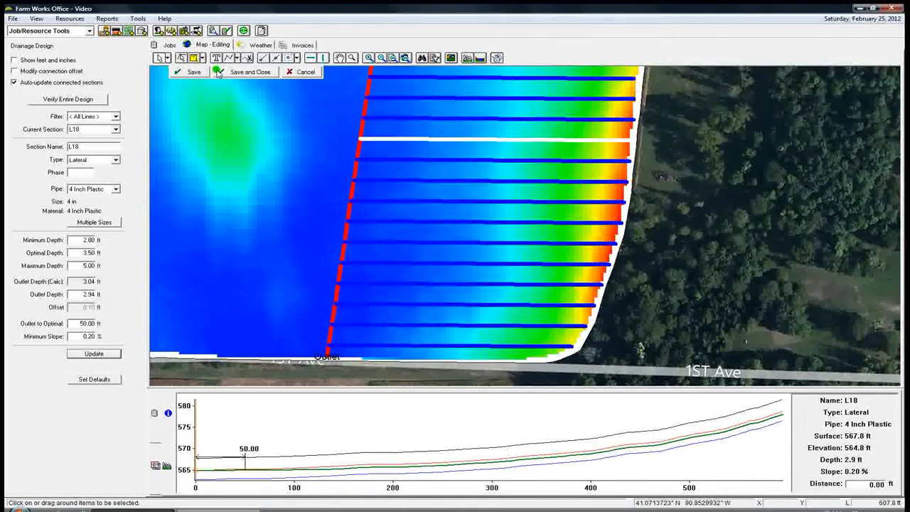
left_click(294, 191)
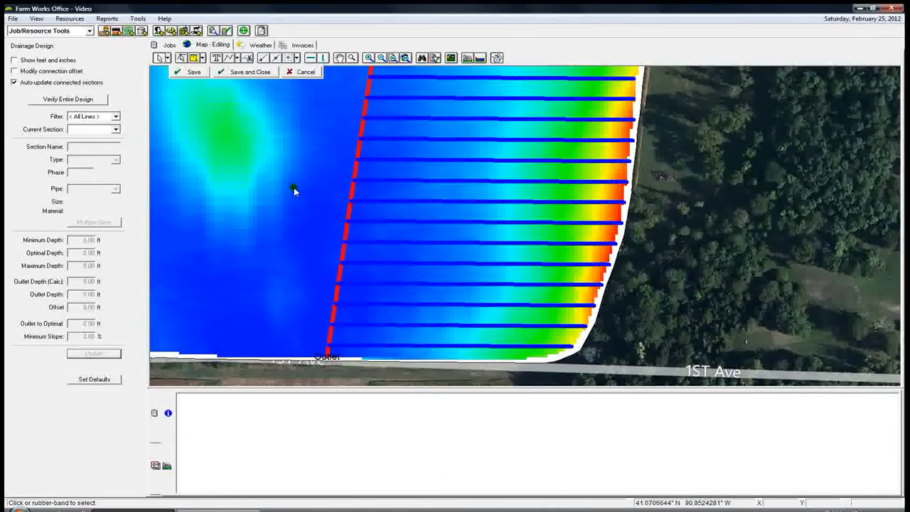
scroll(294, 190, "down", 1)
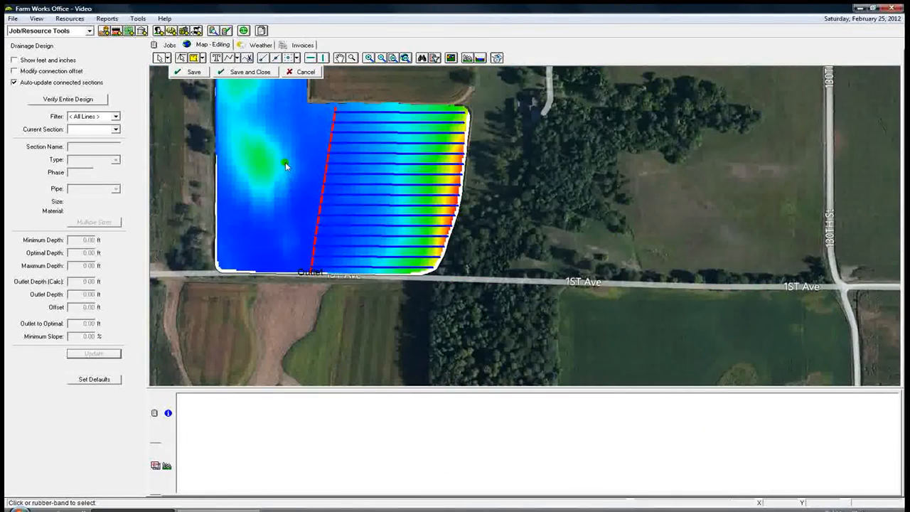
left_click(340, 57)
left_click_drag(310, 159, 408, 225)
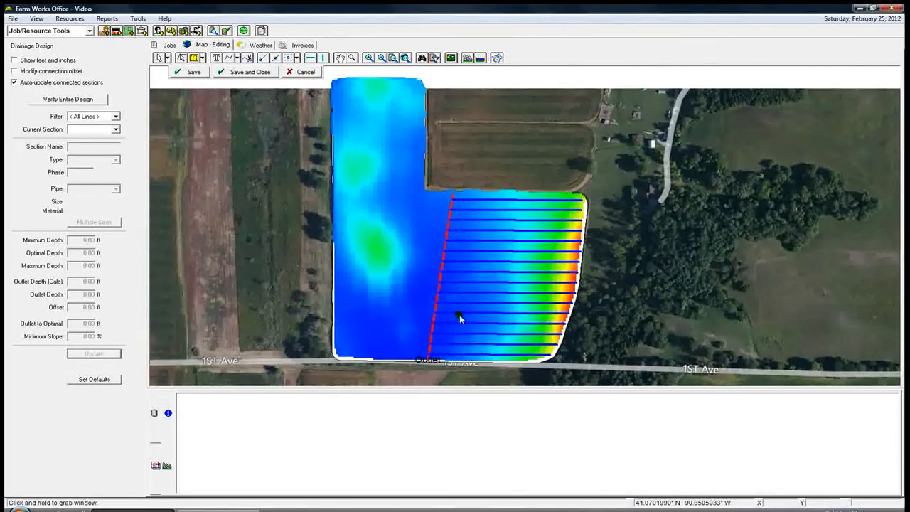
left_click(229, 74)
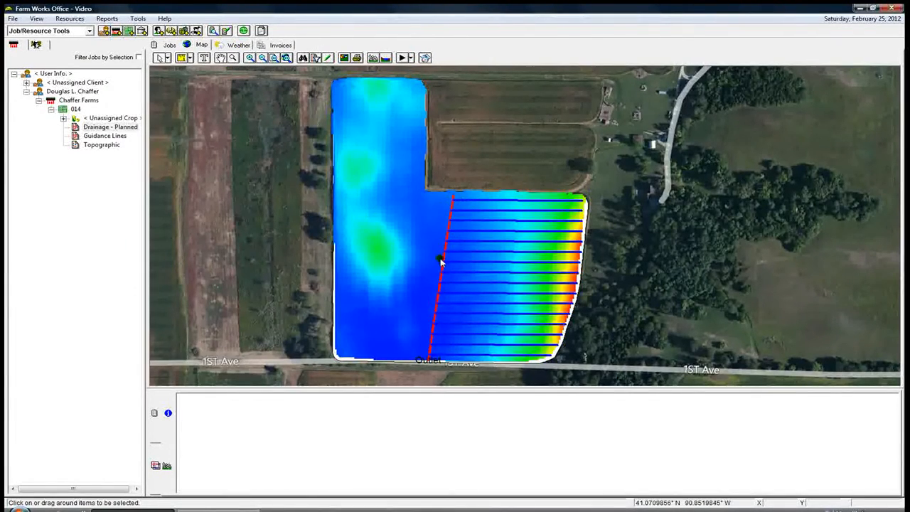
Show the displayed layers and enable Range Count in the Drainage - Planned layer's Type legend.
left_click(156, 466)
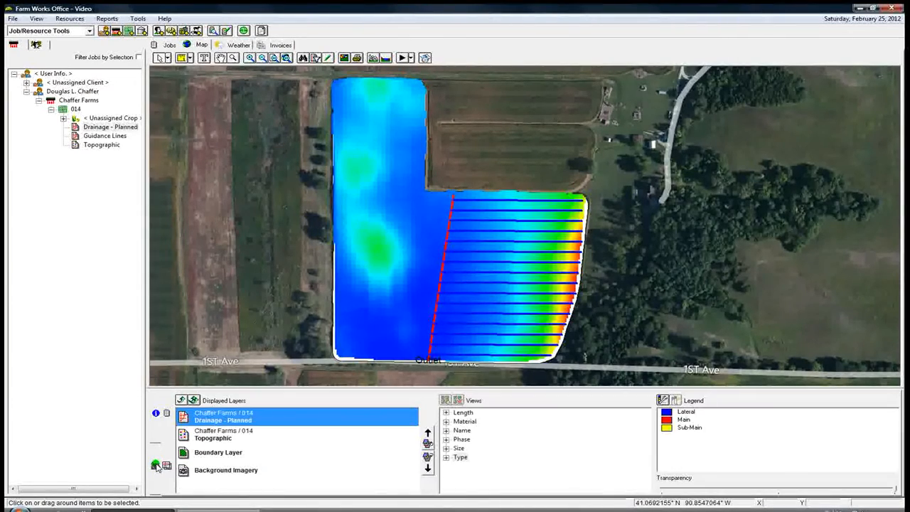
left_click(662, 400)
left_click(475, 190)
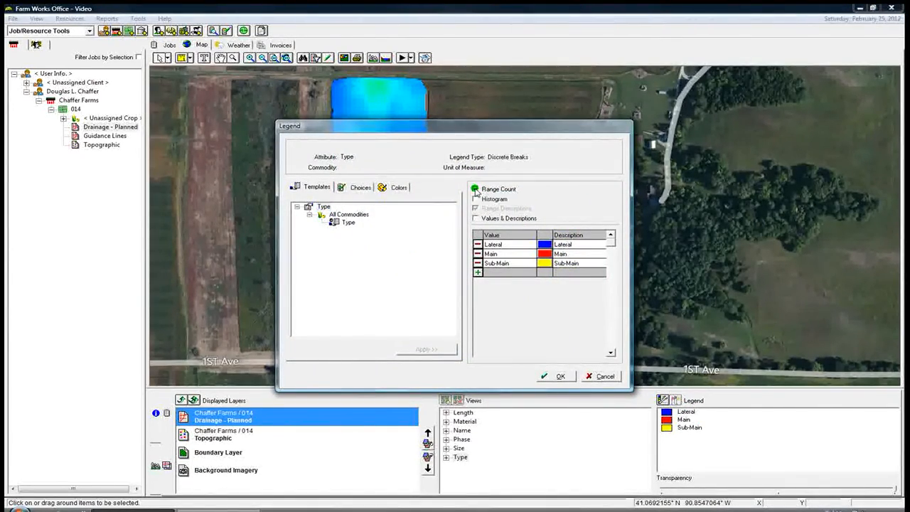
left_click(558, 377)
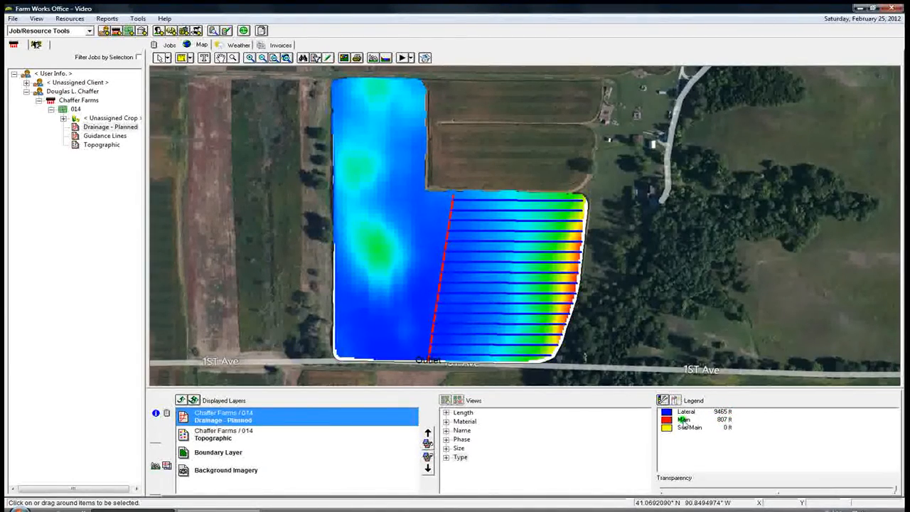
Switch the Drainage - Planned layer to the Size view and enable Range Count in its legend.
left_click(458, 448)
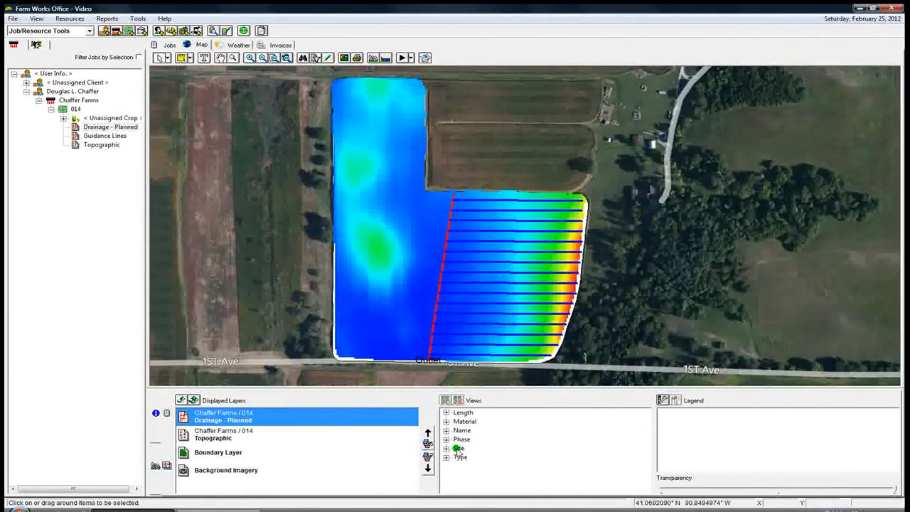
left_click(662, 400)
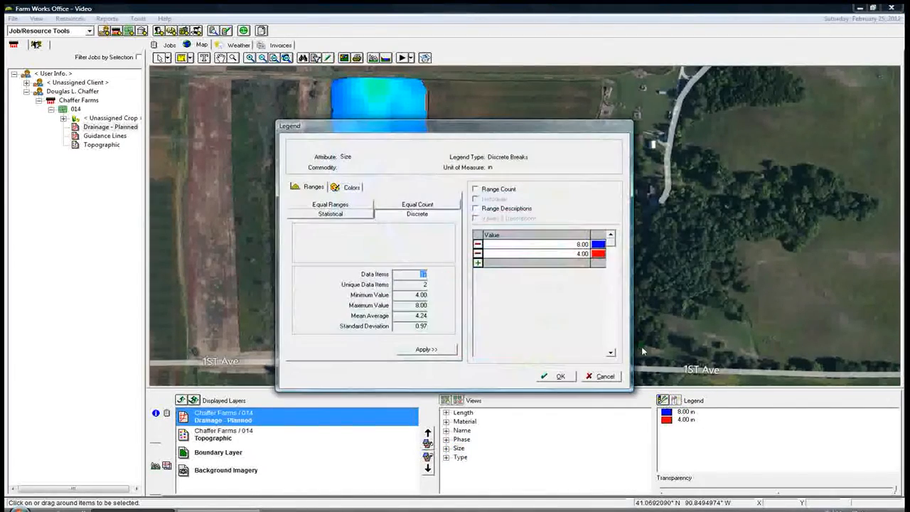
left_click(476, 189)
left_click(563, 377)
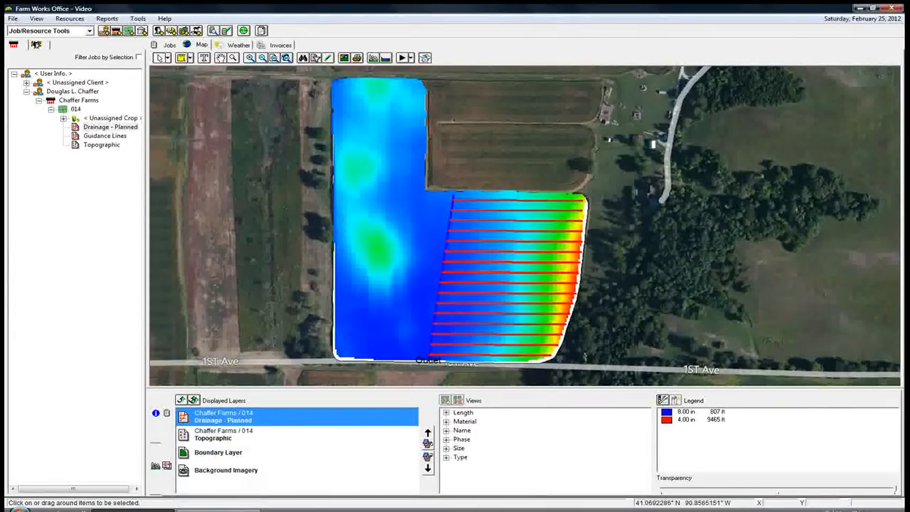
left_click(852, 509)
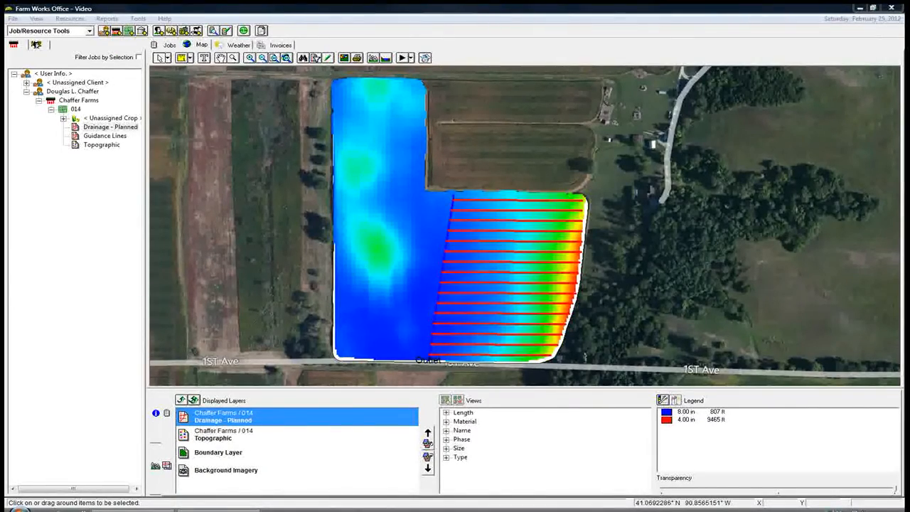
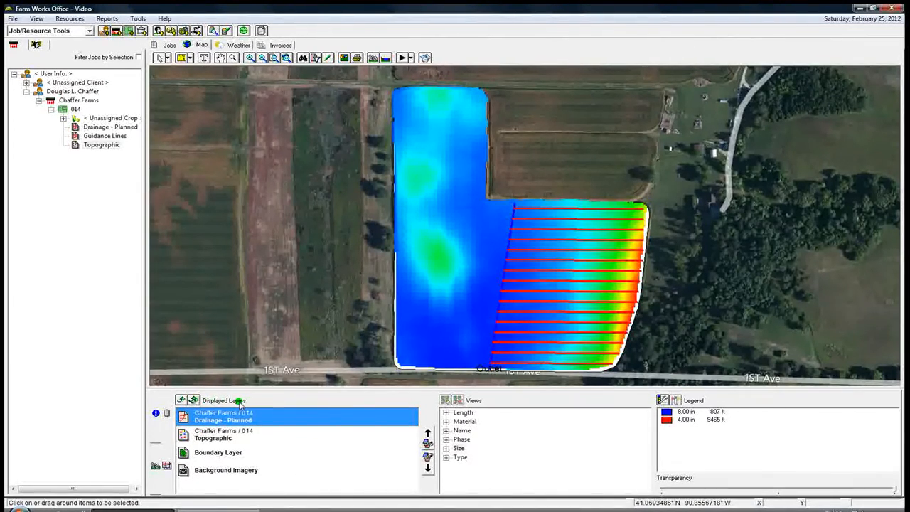
Remove the Topographic layer from the display and set the Boundary Layer's field fill color to None.
left_click(213, 438)
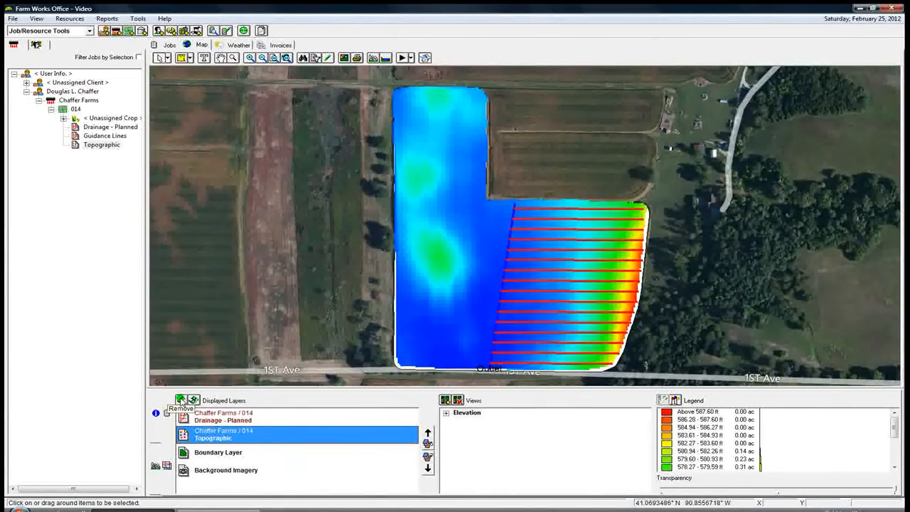
left_click(182, 401)
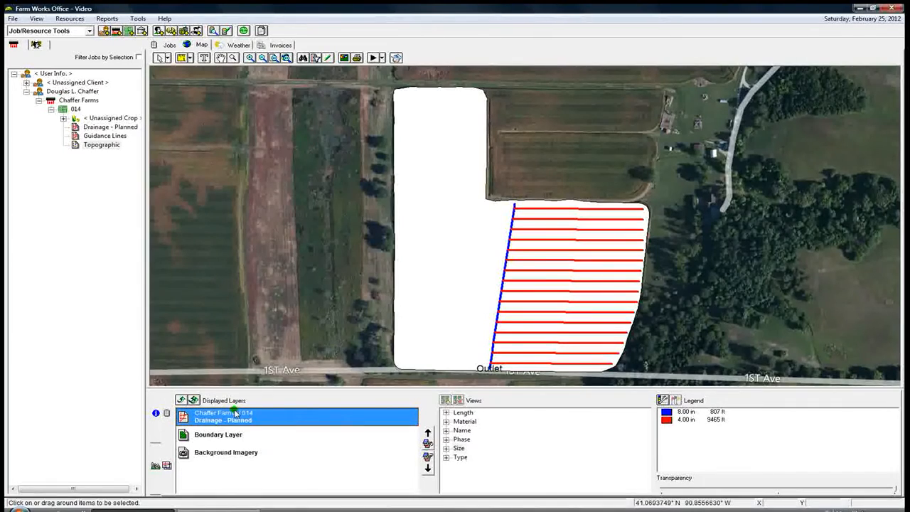
left_click(209, 438)
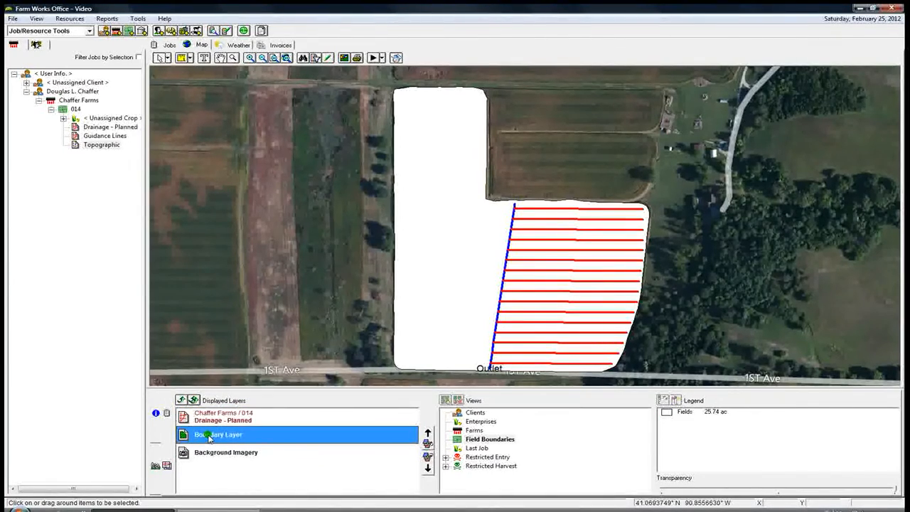
right_click(209, 437)
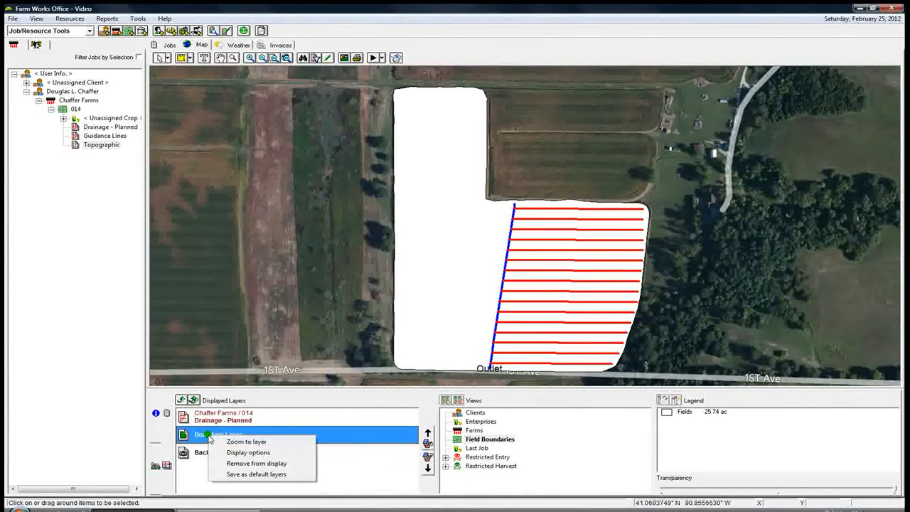
left_click(247, 452)
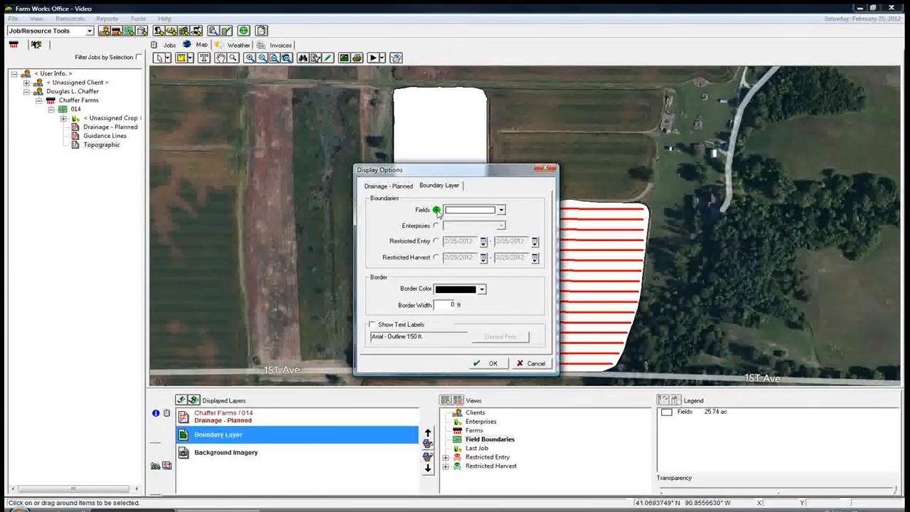
left_click(501, 210)
left_click_drag(503, 232, 503, 248)
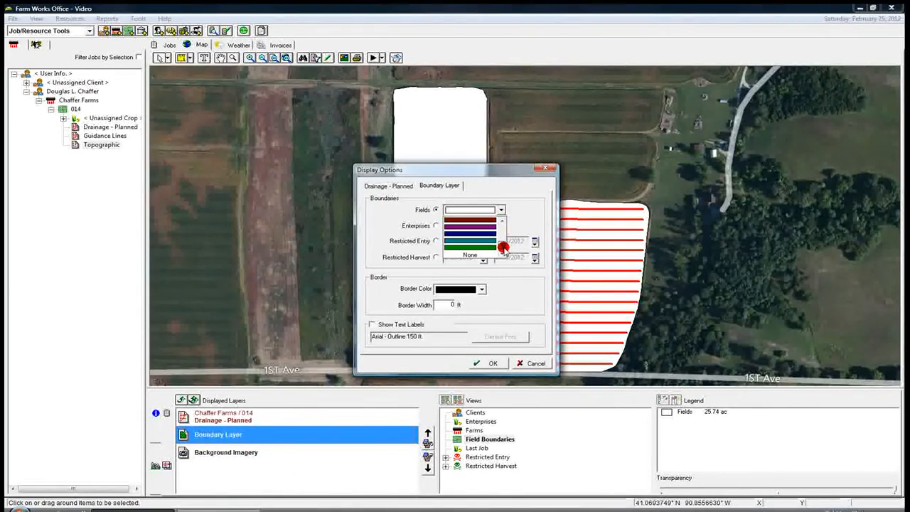
left_click(466, 254)
left_click(482, 363)
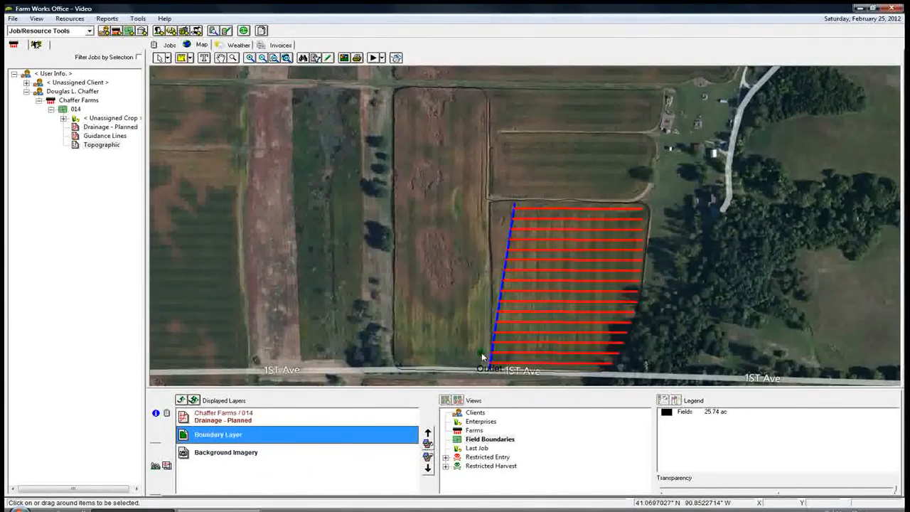
left_click(464, 370)
Set the Boundary Layer's border width to 5 ft in its display options.
right_click(209, 439)
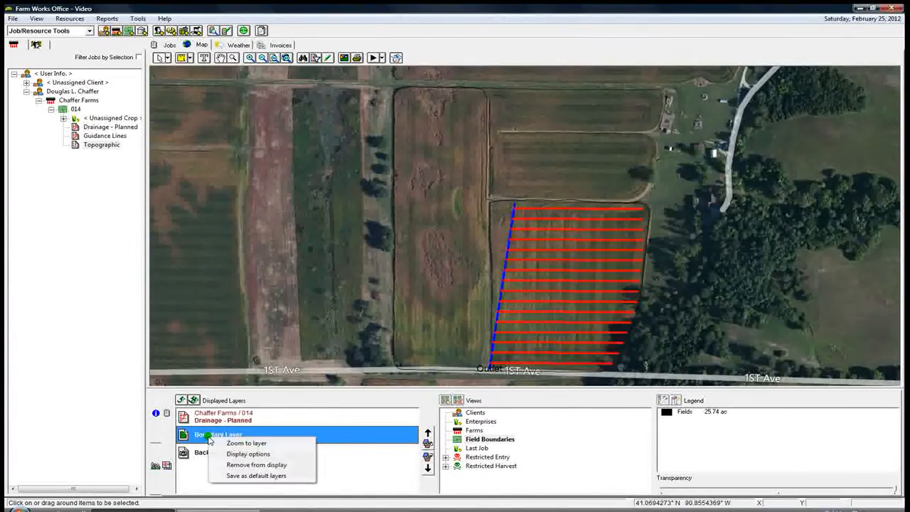
left_click(247, 454)
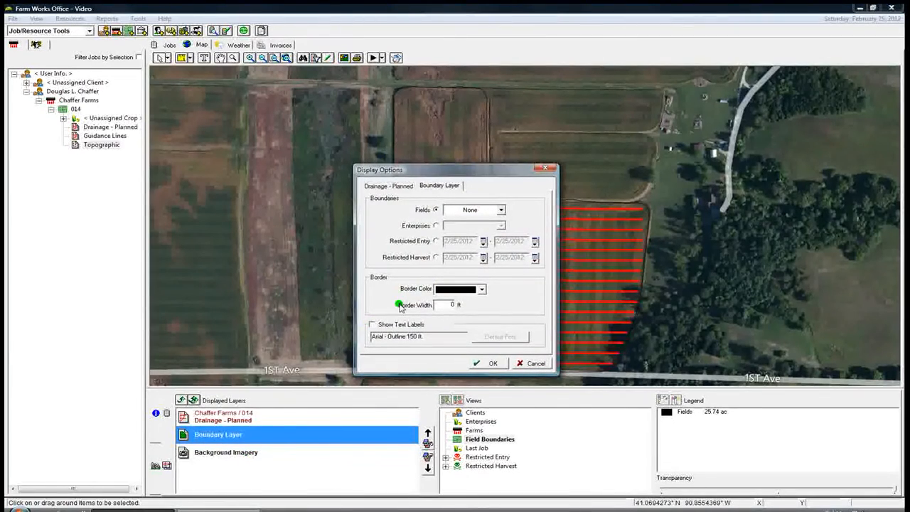
left_click_drag(445, 306, 471, 304)
type("5")
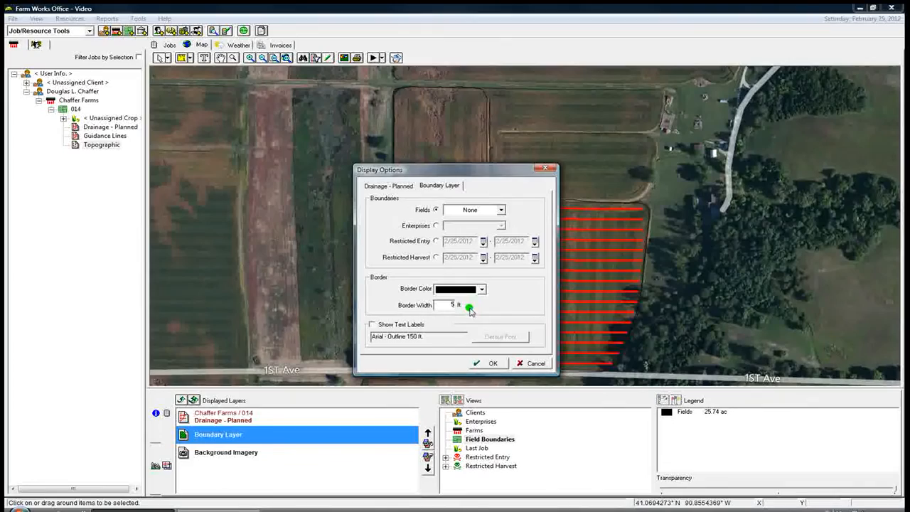
left_click(489, 364)
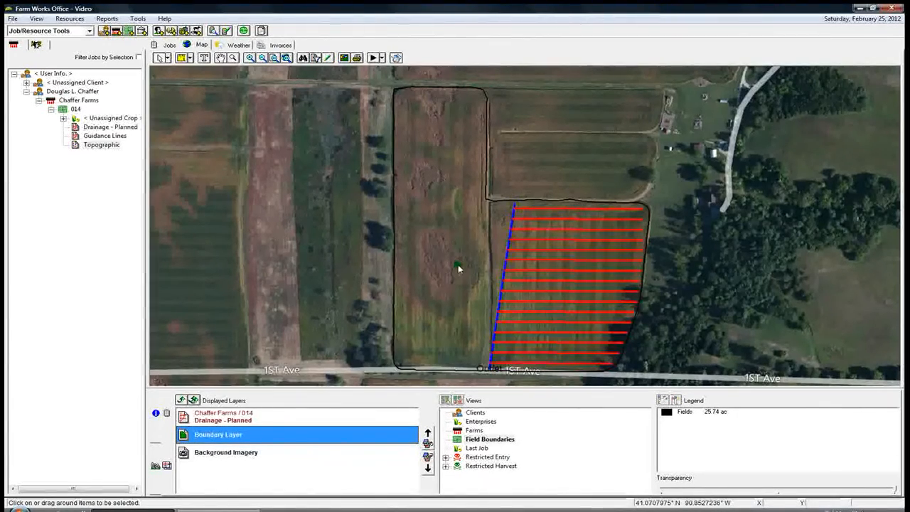
Set the Drainage - Planned layer's line width to 0 ft in its display options.
left_click(229, 415)
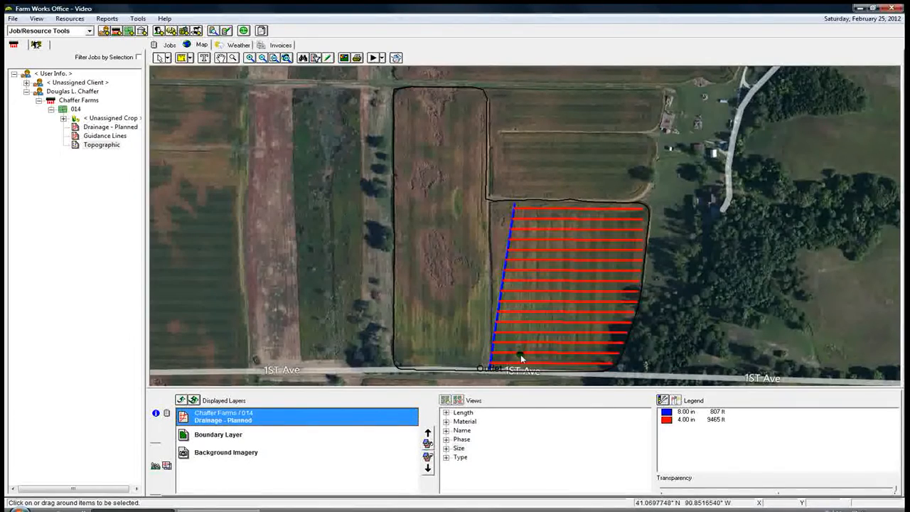
right_click(249, 420)
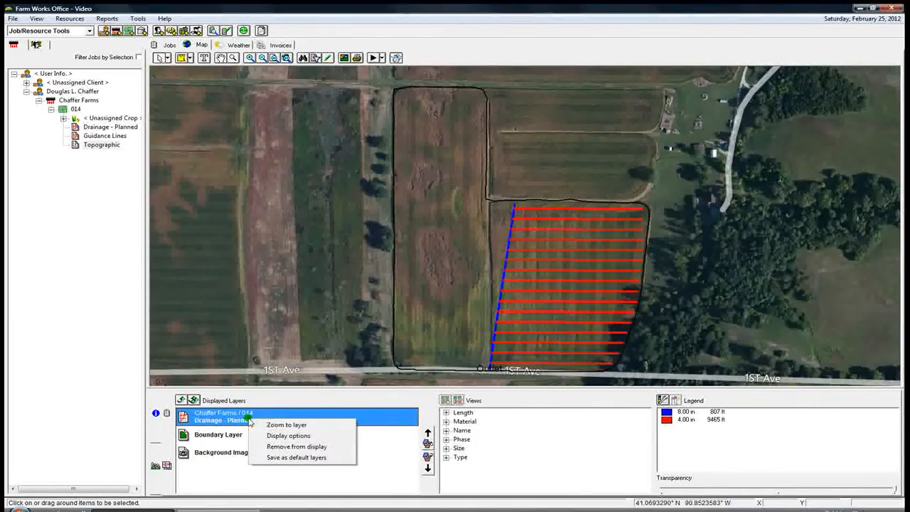
left_click(277, 435)
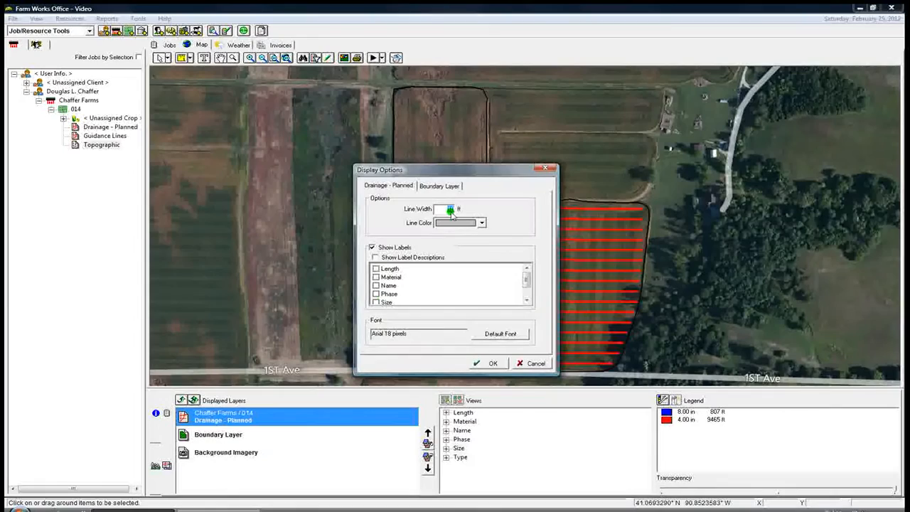
left_click(445, 209)
left_click_drag(446, 210, 466, 212)
double_click(445, 211)
type("0")
left_click(489, 363)
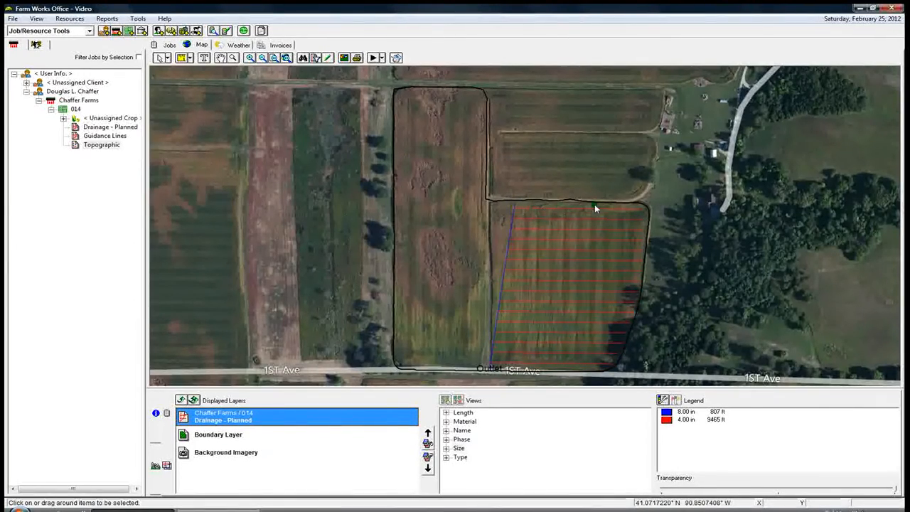
Give the Drainage - Planned layer's pipe lines a thicker line width in its display options.
right_click(250, 416)
left_click(290, 432)
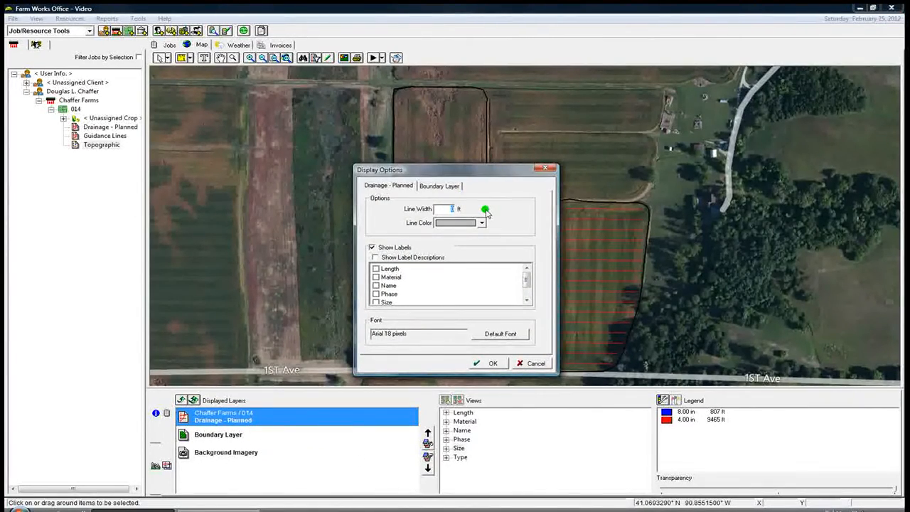
left_click(491, 363)
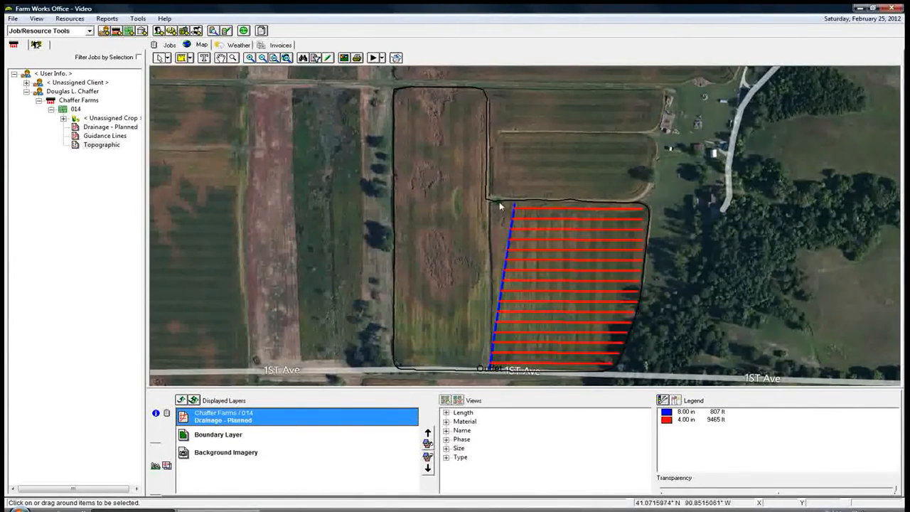
Start a Standard - Portrait map print with the Select Area option and fit the print frame closely around field 014.
left_click(355, 58)
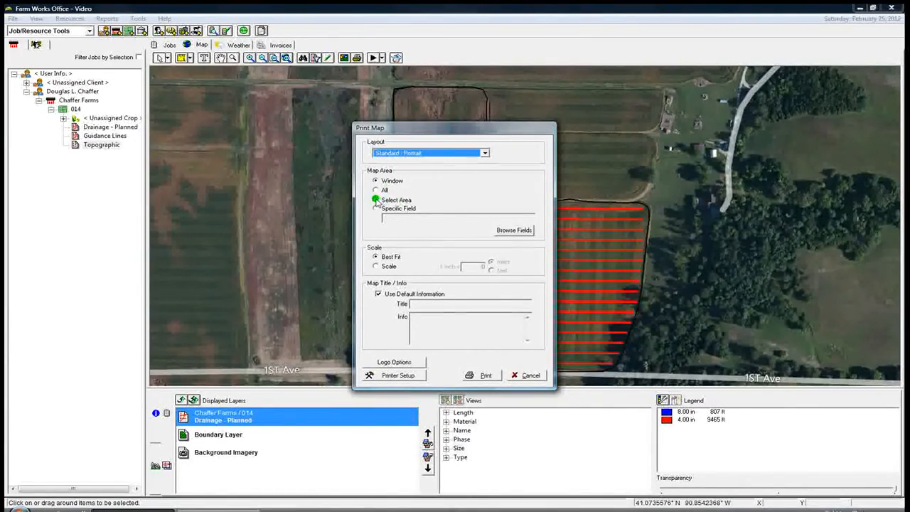
left_click(377, 201)
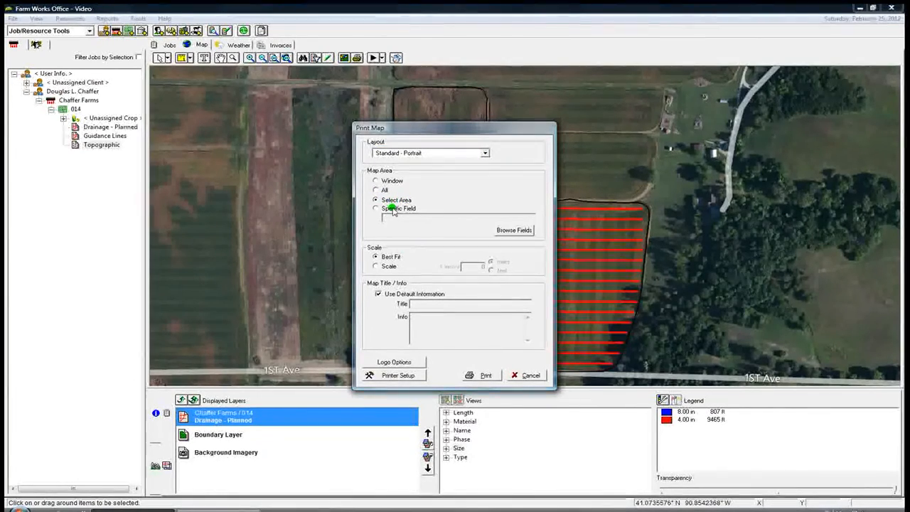
left_click(485, 376)
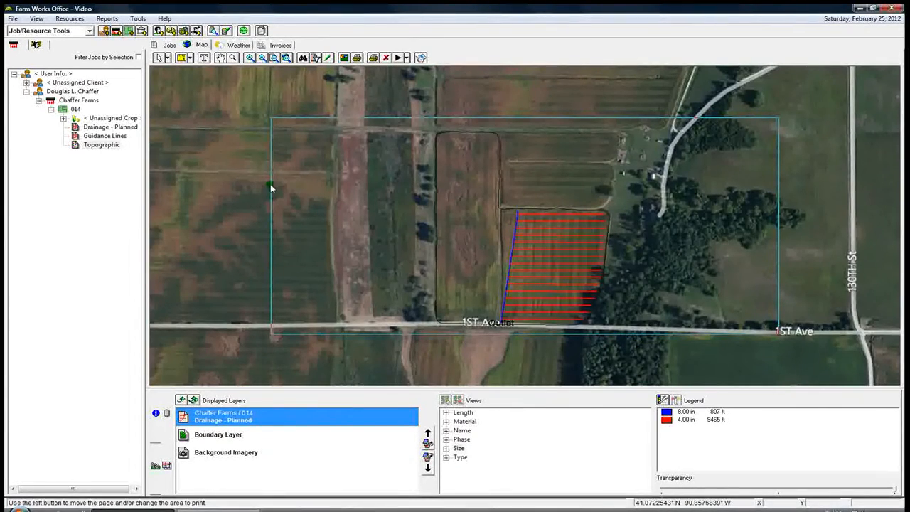
left_click_drag(270, 184, 416, 199)
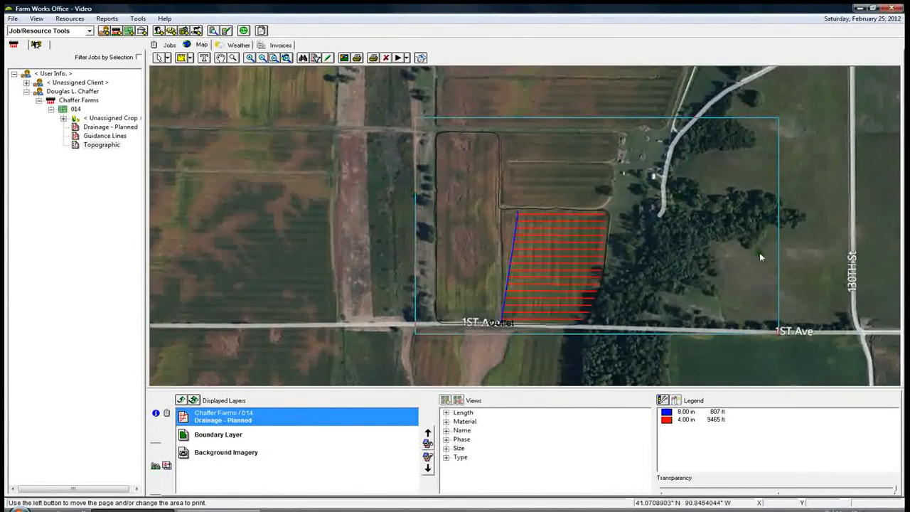
left_click_drag(780, 250, 643, 245)
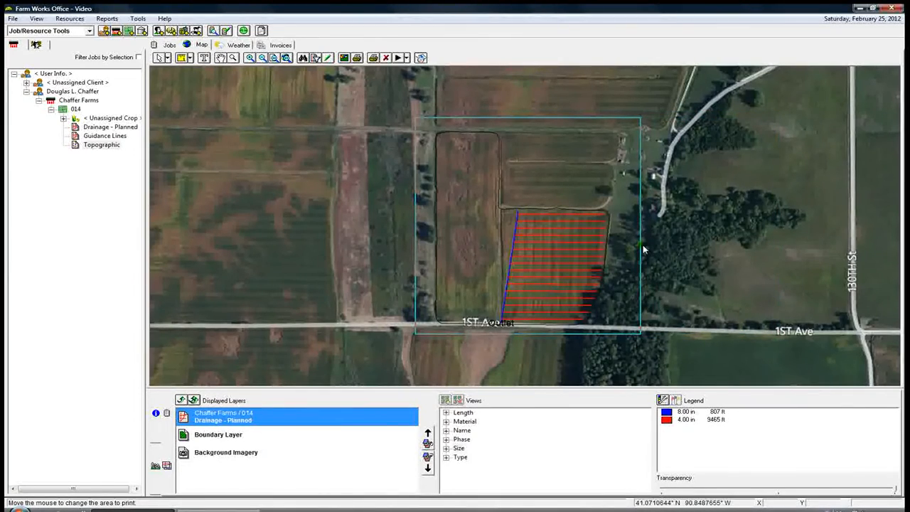
mouse_move(498, 119)
left_mouse_down()
mouse_move(500, 149)
mouse_move(510, 145)
mouse_move(508, 121)
left_mouse_up()
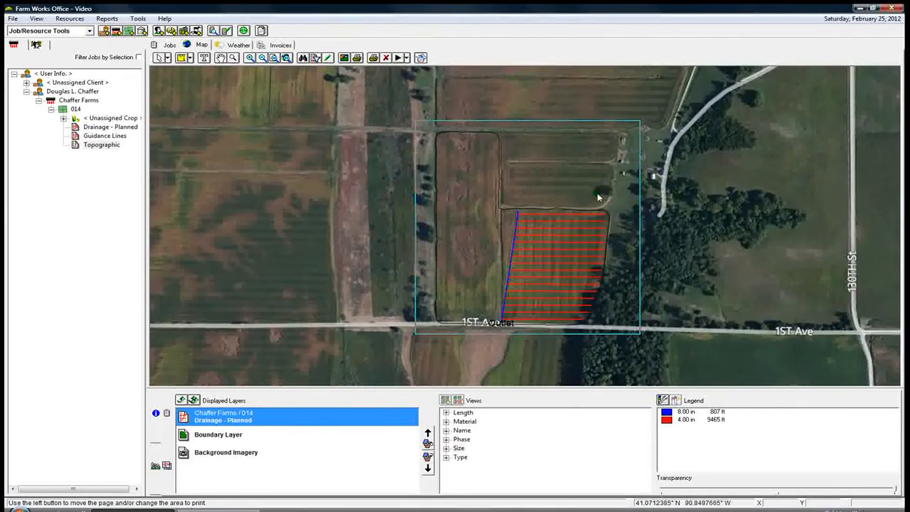
Preview the map printout, check the whole page with its pipe size legend, and close the preview.
left_click(373, 58)
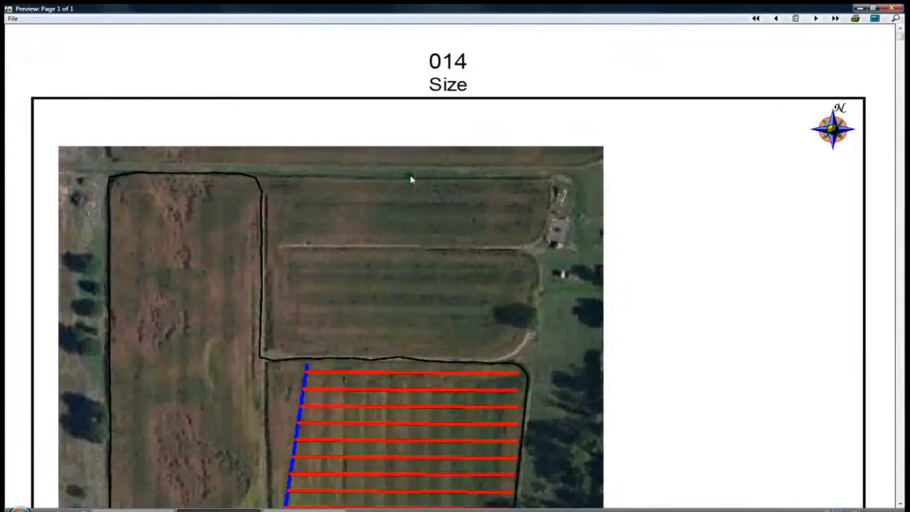
left_click(895, 18)
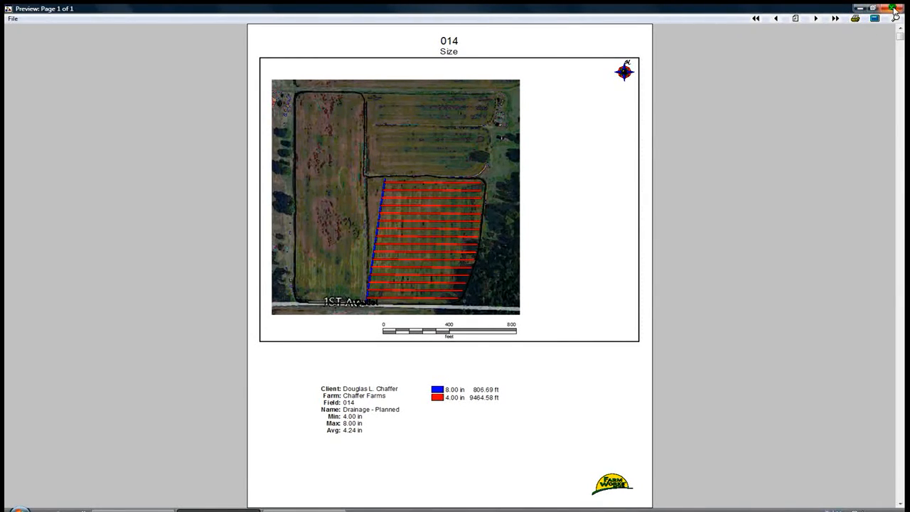
left_click(894, 8)
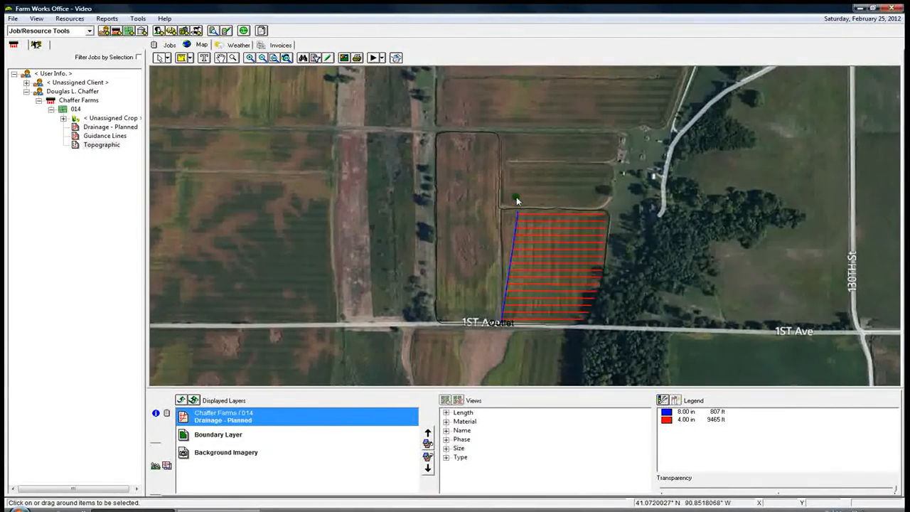
scroll(493, 227, "up", 2)
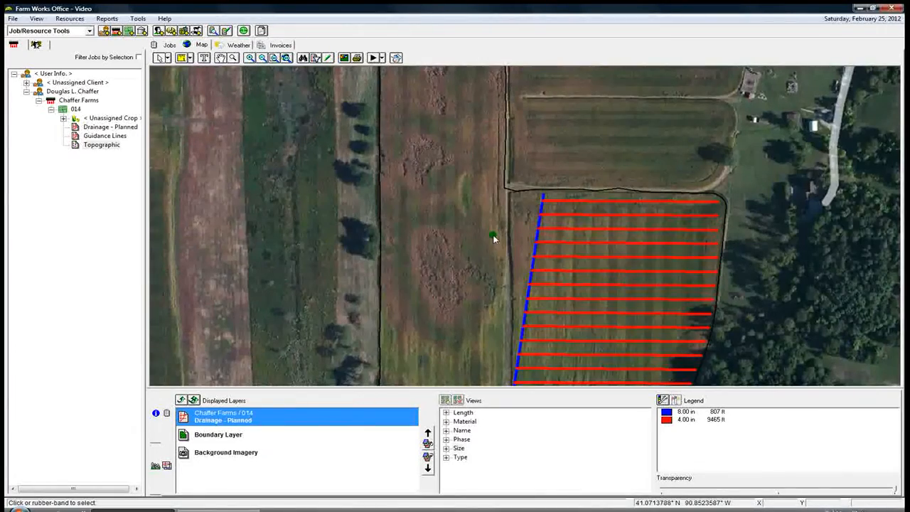
left_click(220, 57)
left_click_drag(459, 215, 372, 163)
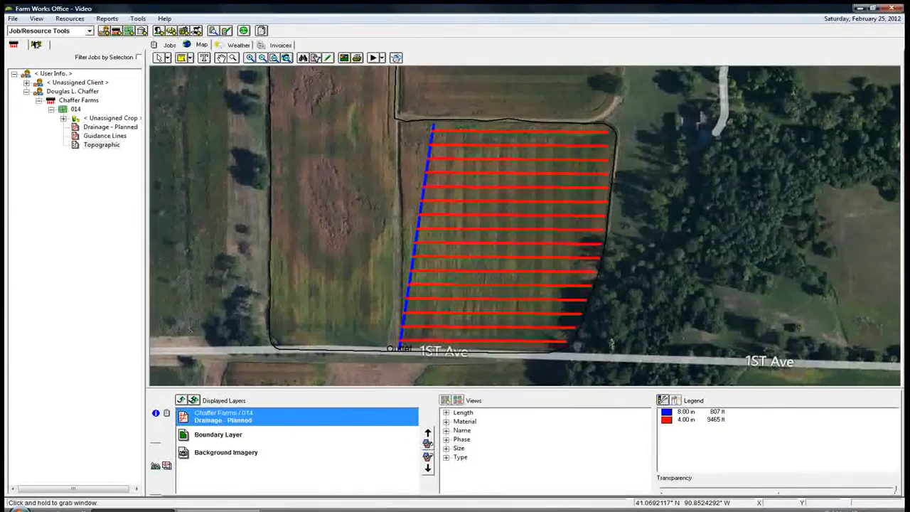
left_click(851, 509)
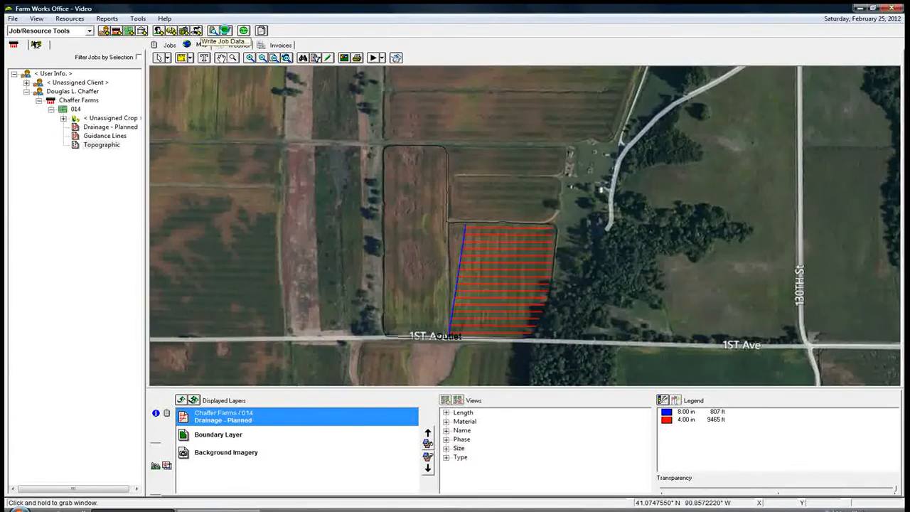
Open the job data export and limit its resource list to field 014 only, clearing every other farm and field selection.
left_click(224, 30)
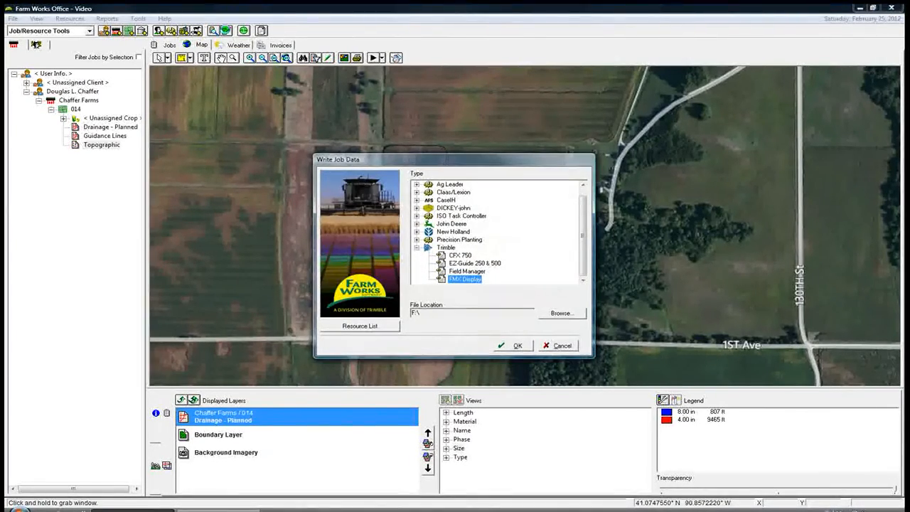
left_click_drag(422, 160, 434, 81)
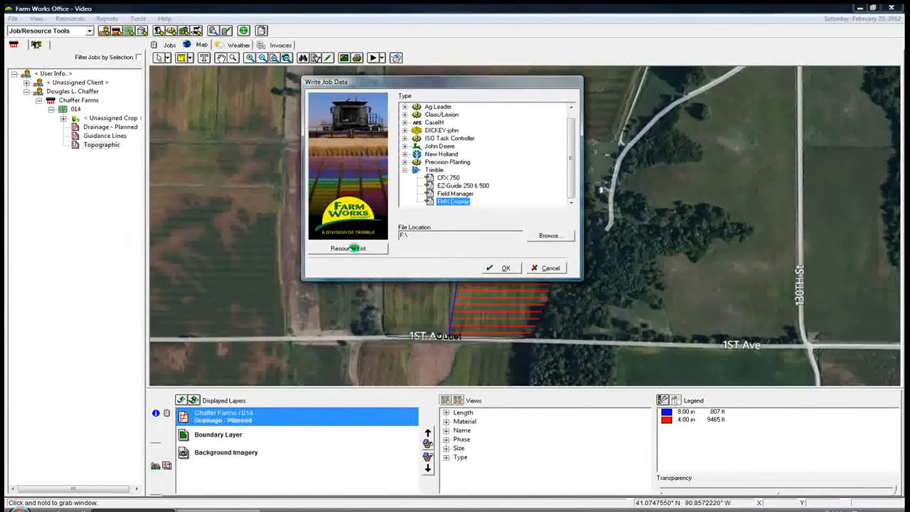
left_click(347, 248)
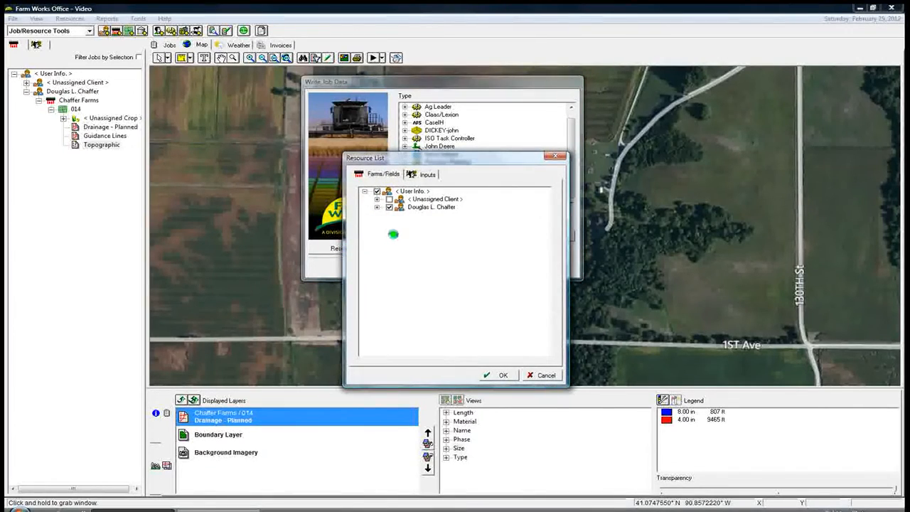
left_click(376, 191)
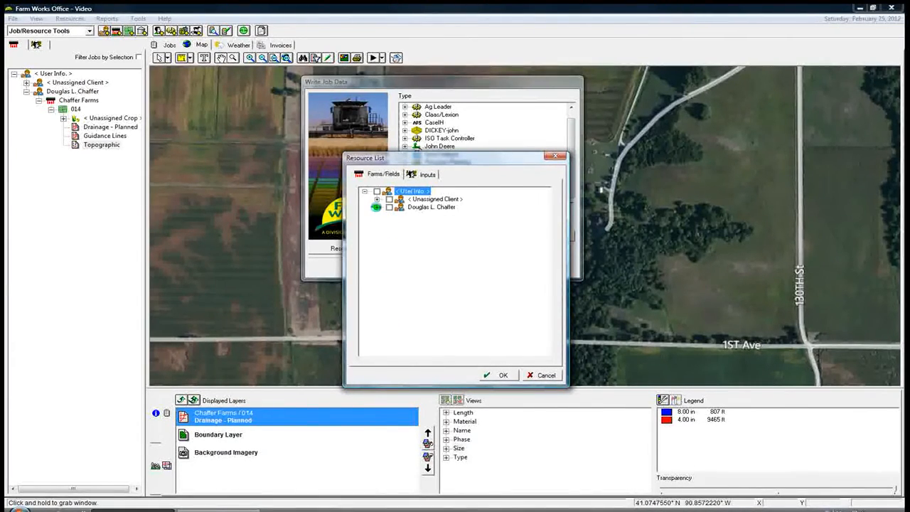
left_click(378, 207)
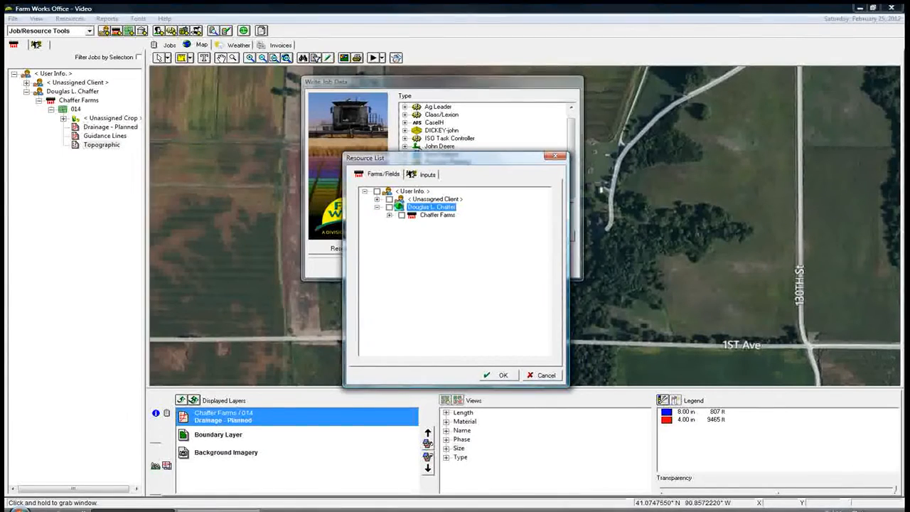
left_click(388, 214)
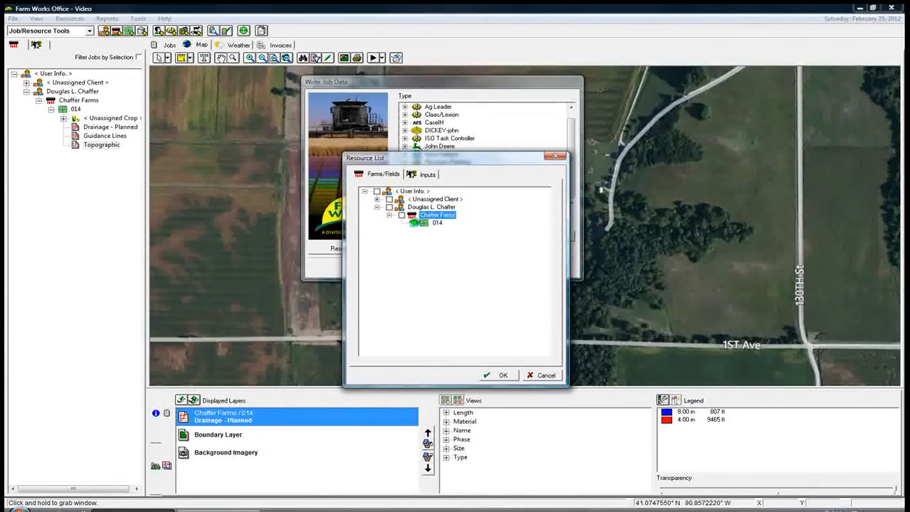
left_click(416, 222)
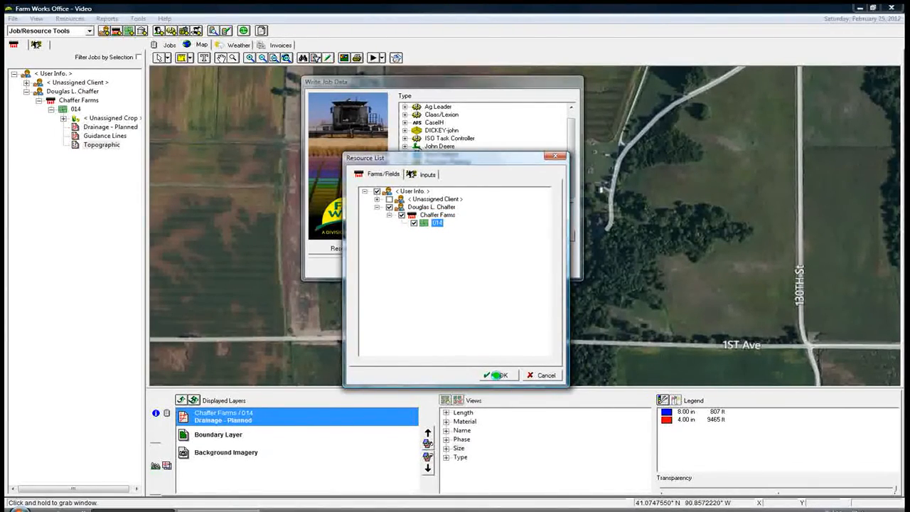
left_click(496, 374)
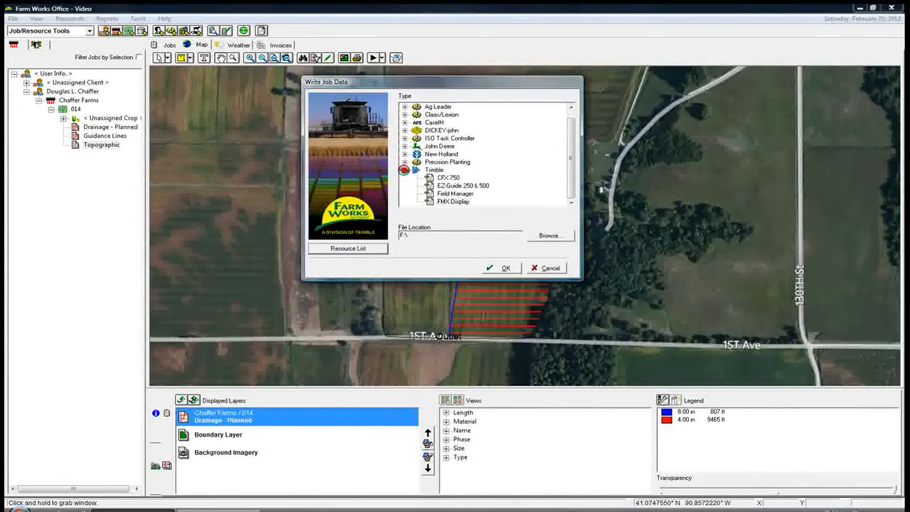
Set the export type to Trimble FMX Display and choose the PKBACK# 001 (F:) drive as the file location.
left_click(404, 170)
left_click(404, 177)
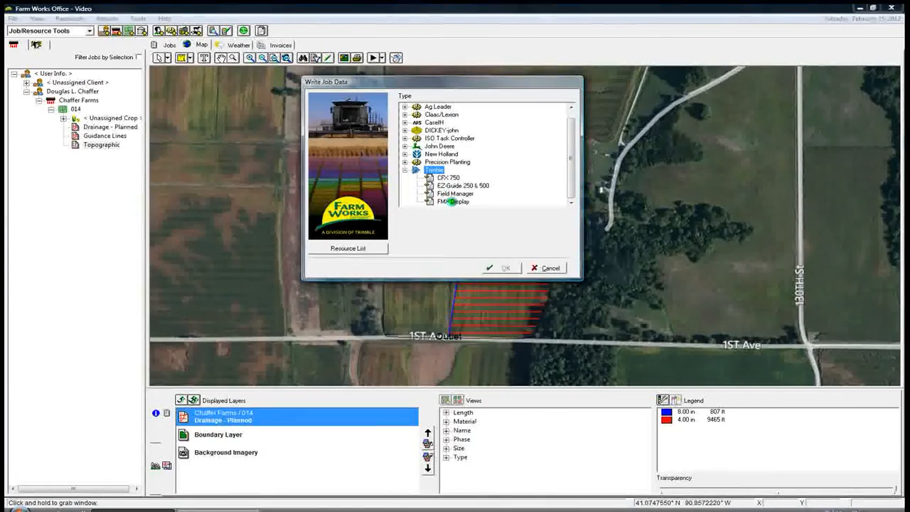
left_click(452, 202)
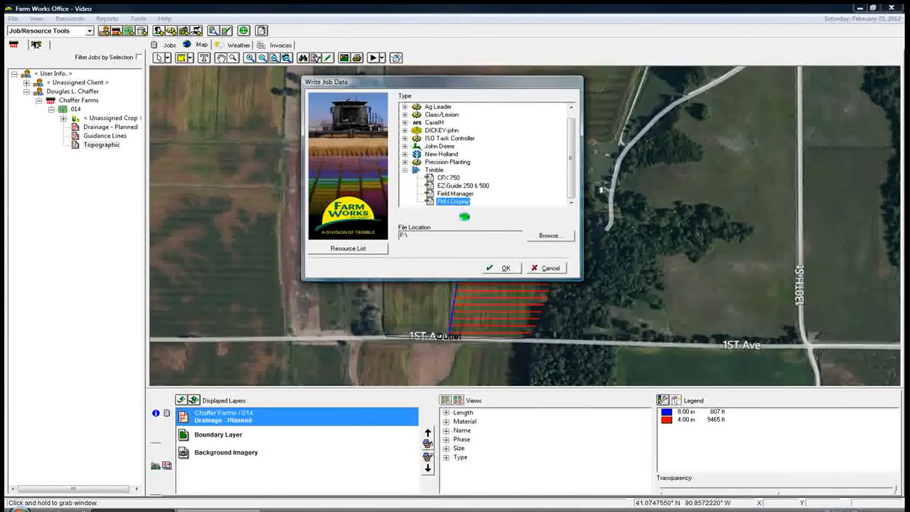
left_click(541, 236)
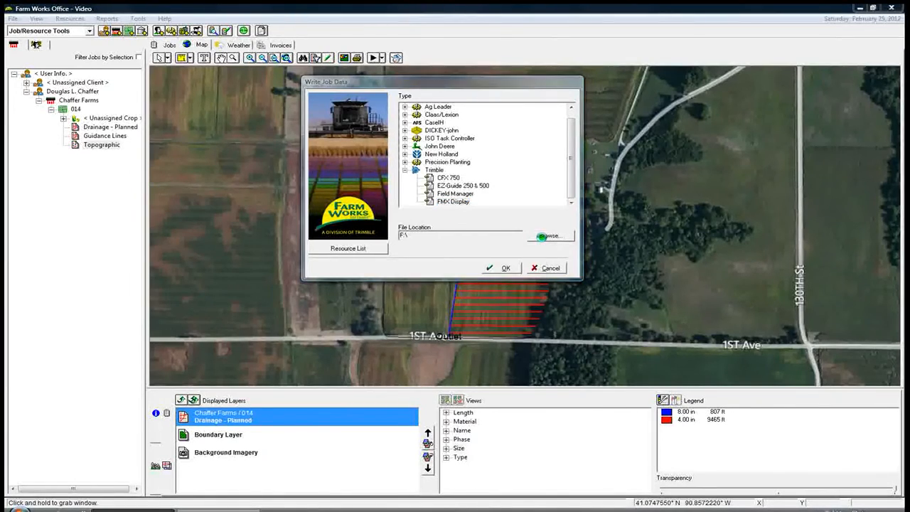
left_click_drag(527, 224, 528, 232)
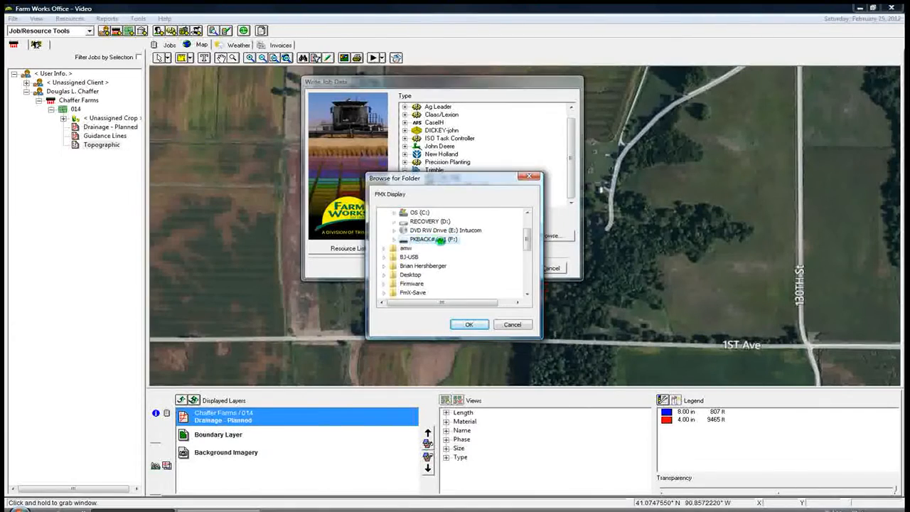
left_click(432, 238)
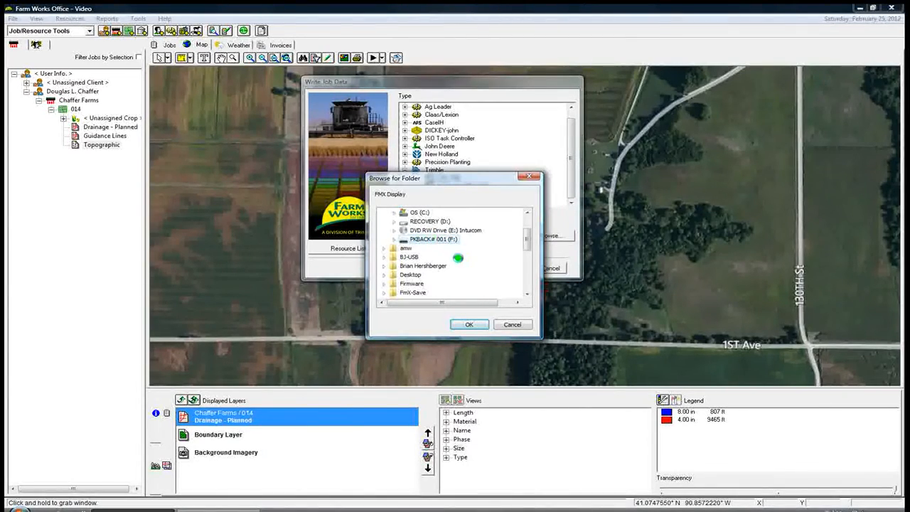
left_click(467, 324)
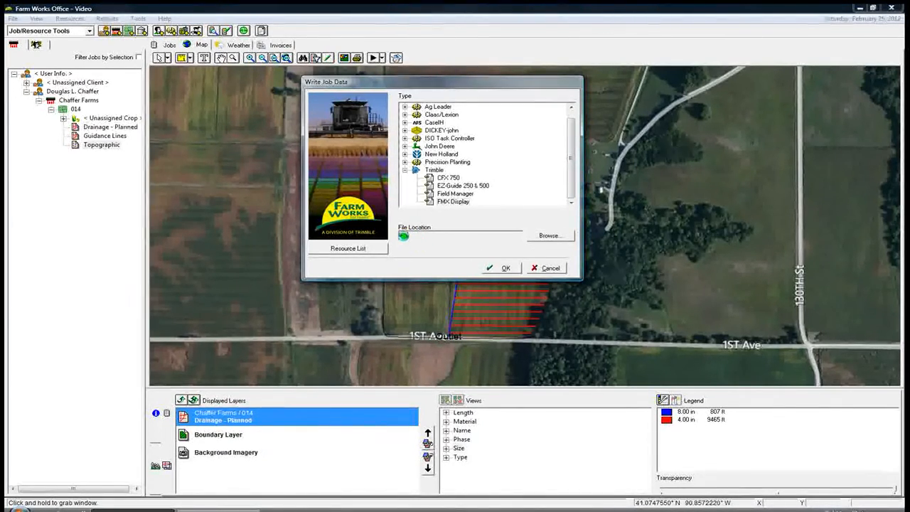
Write the job data to the card, clearing all existing clients, farms, fields and related jobs without backing up the card.
left_click(504, 267)
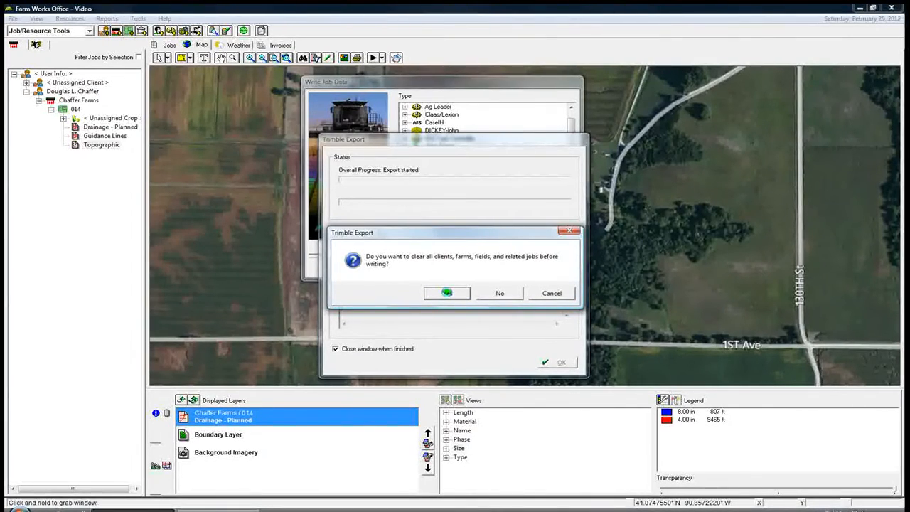
left_click(446, 292)
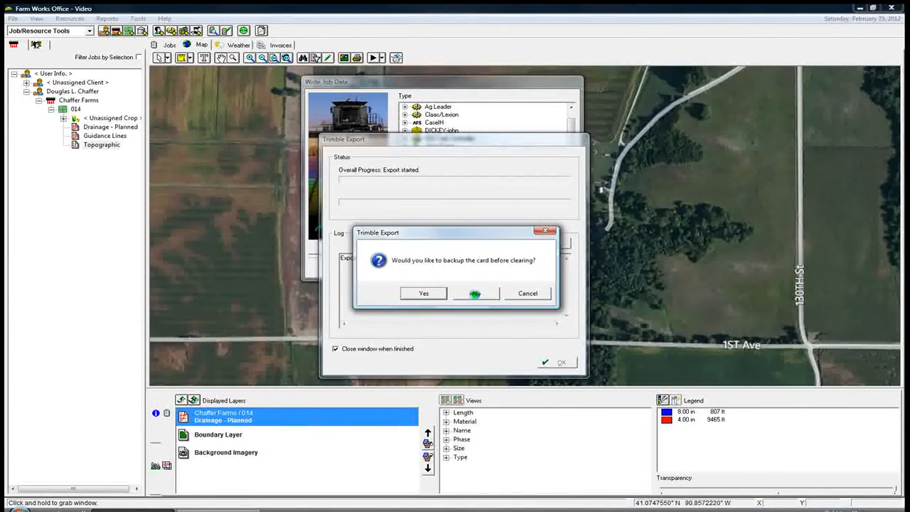
left_click(475, 294)
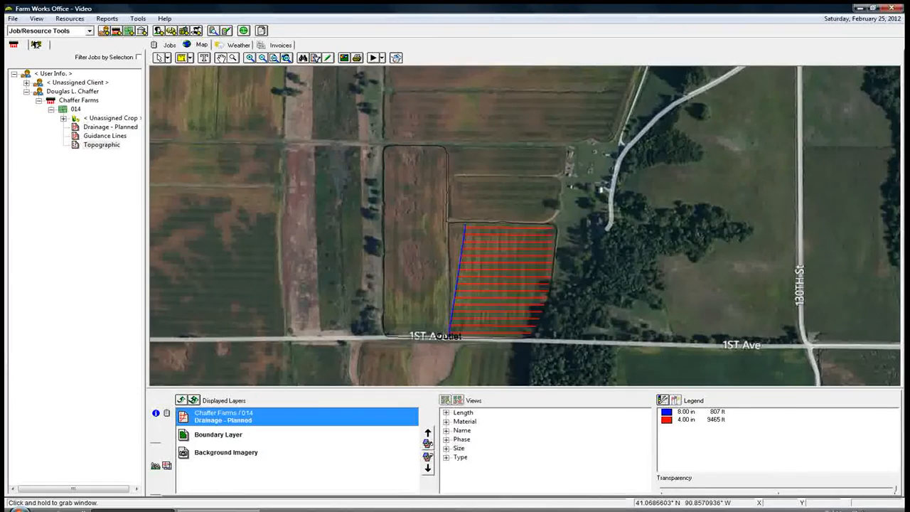
left_click(305, 510)
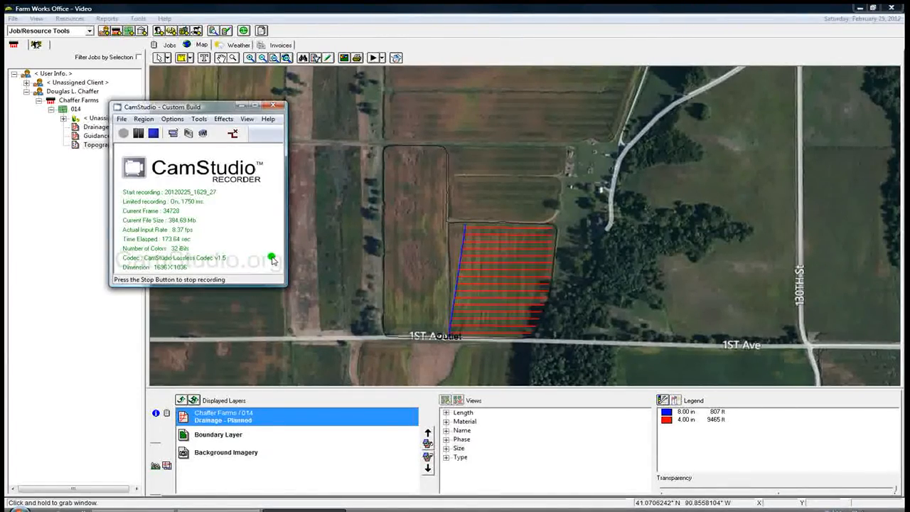